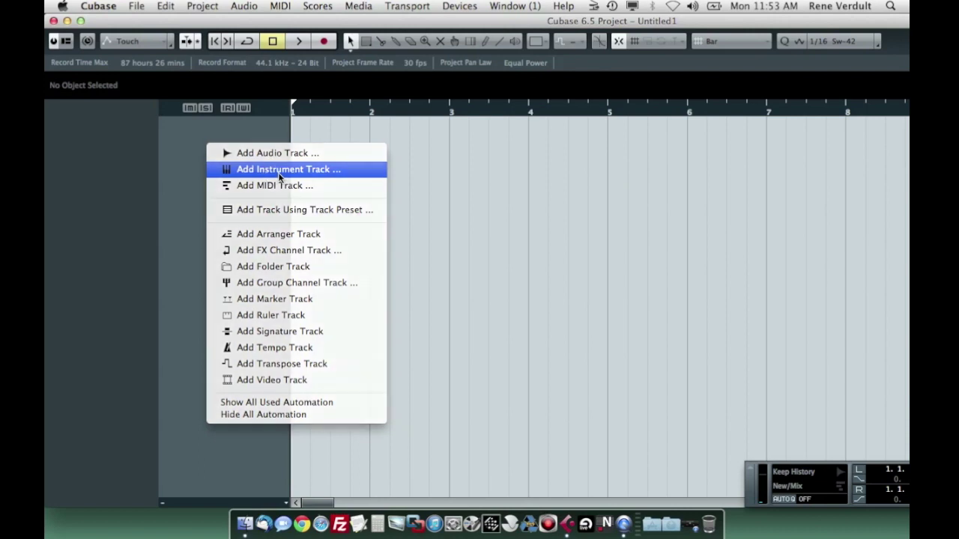
Add an instrument track loaded with Vember Audio's Surge synthesizer.
{"action": "left_click", "coordinate": [279, 176]}
{"action": "left_click", "coordinate": [387, 142]}
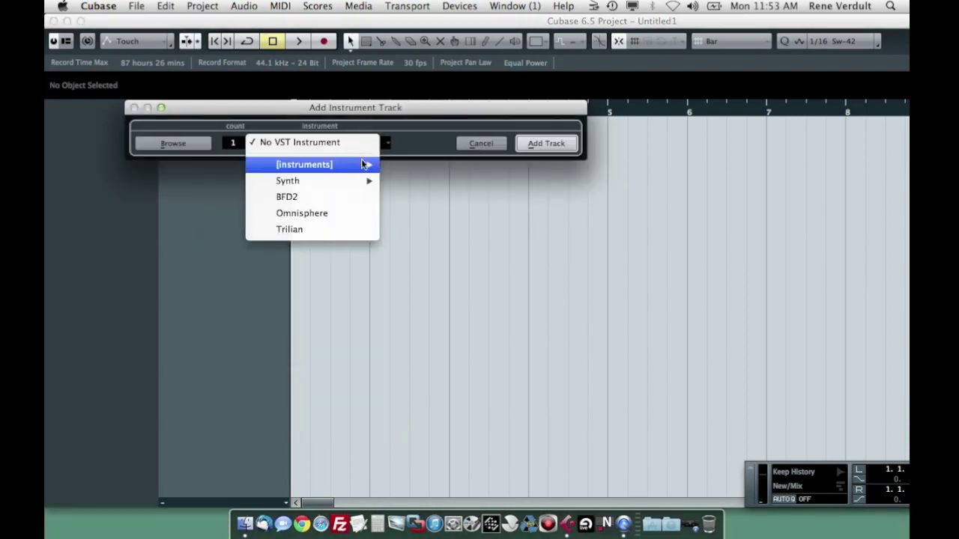
{"action": "mouse_move", "coordinate": [363, 164]}
{"action": "mouse_move", "coordinate": [479, 477]}
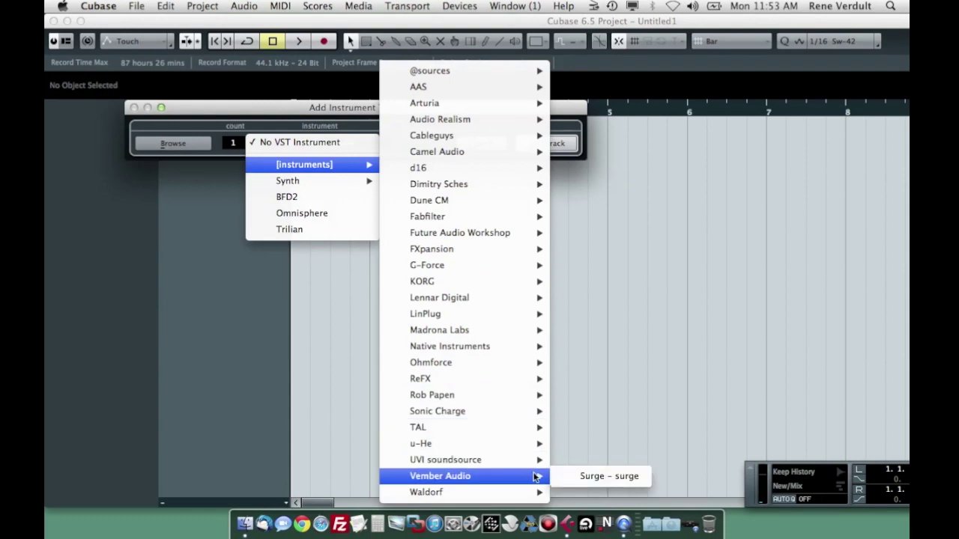
{"action": "left_click", "coordinate": [593, 476]}
{"action": "left_click", "coordinate": [546, 143]}
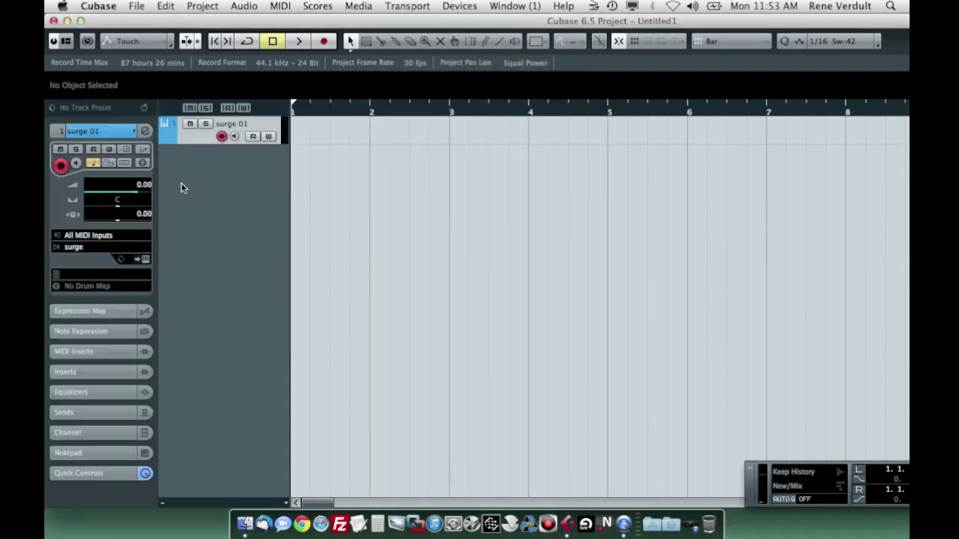
Enable monitoring on the surge 01 track and open its instrument editor with LFO 1 selected.
{"action": "left_click", "coordinate": [233, 137]}
{"action": "left_click", "coordinate": [145, 259]}
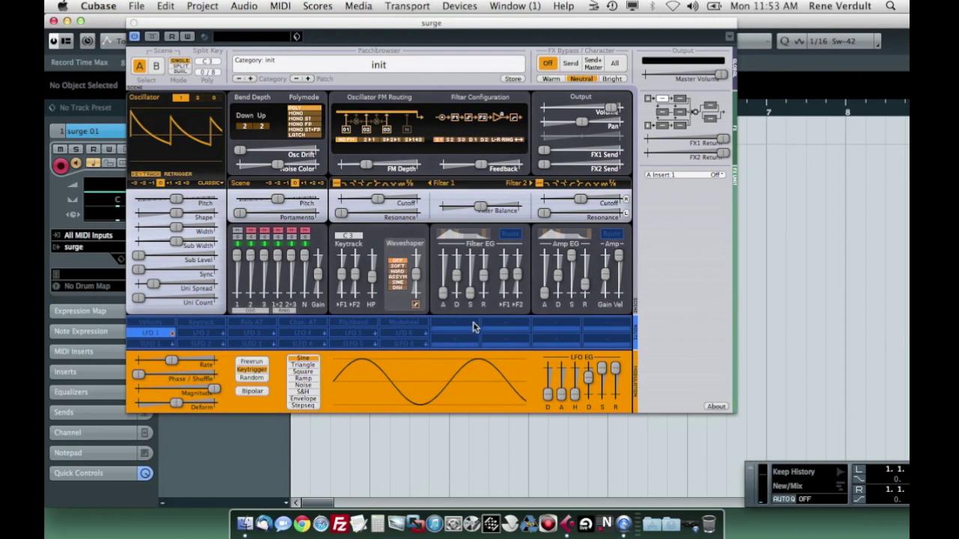
{"action": "left_click", "coordinate": [206, 333]}
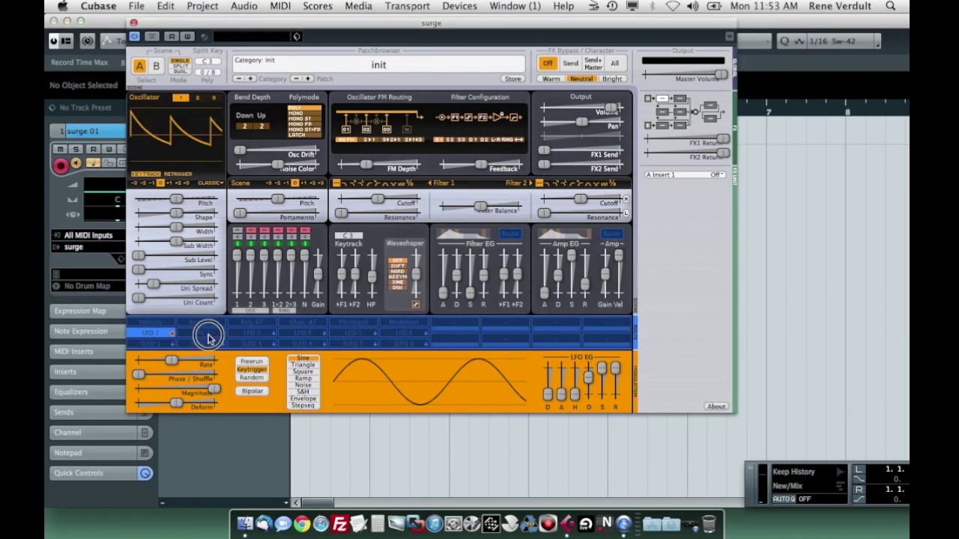
{"action": "left_click", "coordinate": [157, 339]}
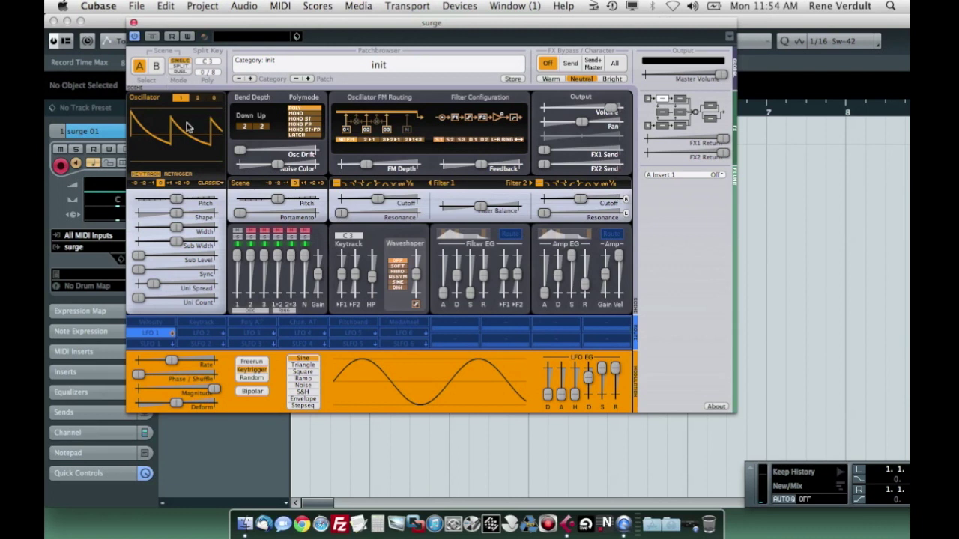
Enable Retrigger and raise the unison count on oscillator 1, and unmute oscillator 2 with its octave set to -1.
{"action": "left_click", "coordinate": [189, 175]}
{"action": "left_click_drag", "start_coordinate": [138, 301], "coordinate": [144, 301]}
{"action": "left_click", "coordinate": [197, 98]}
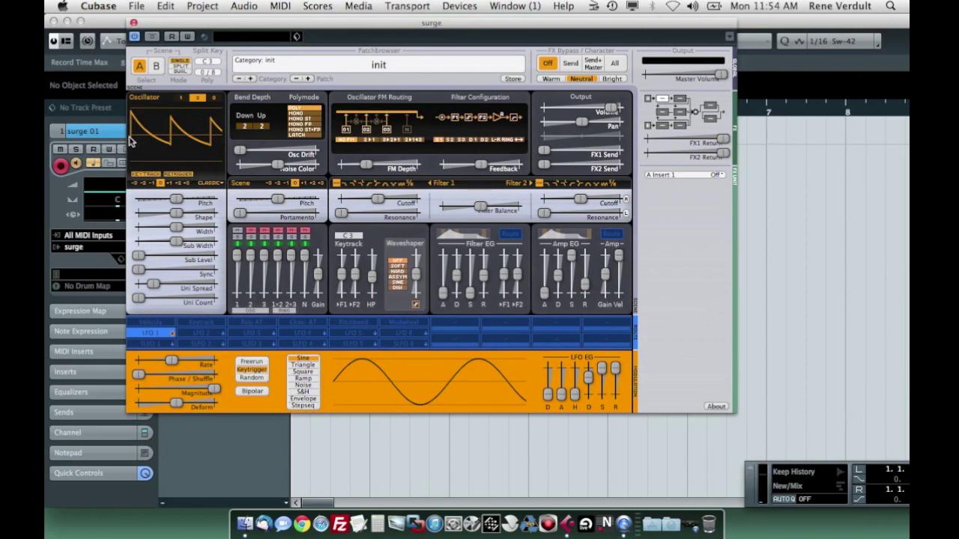
{"action": "left_click", "coordinate": [154, 184]}
{"action": "left_click", "coordinate": [253, 235]}
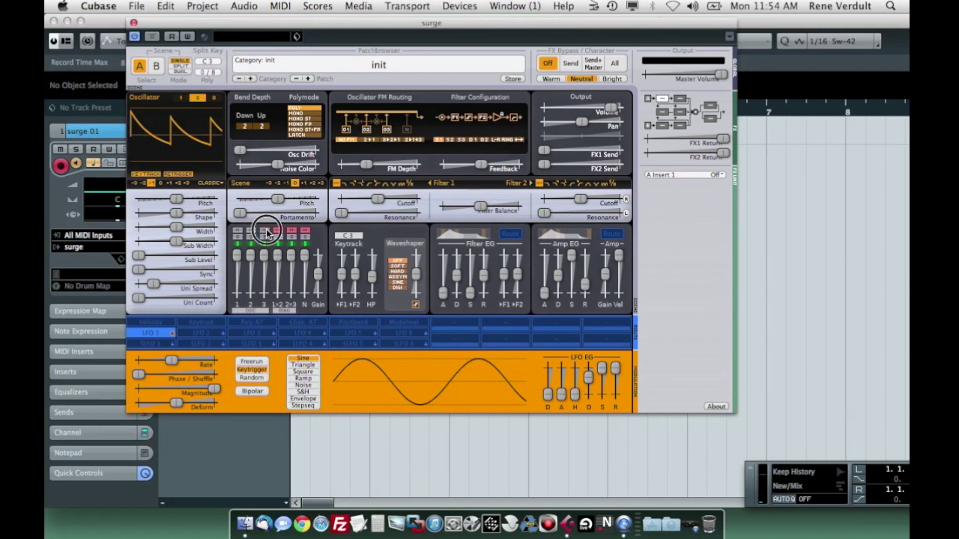
Set oscillator 3 to the Sine type with its octave at -1.
{"action": "left_click", "coordinate": [212, 98]}
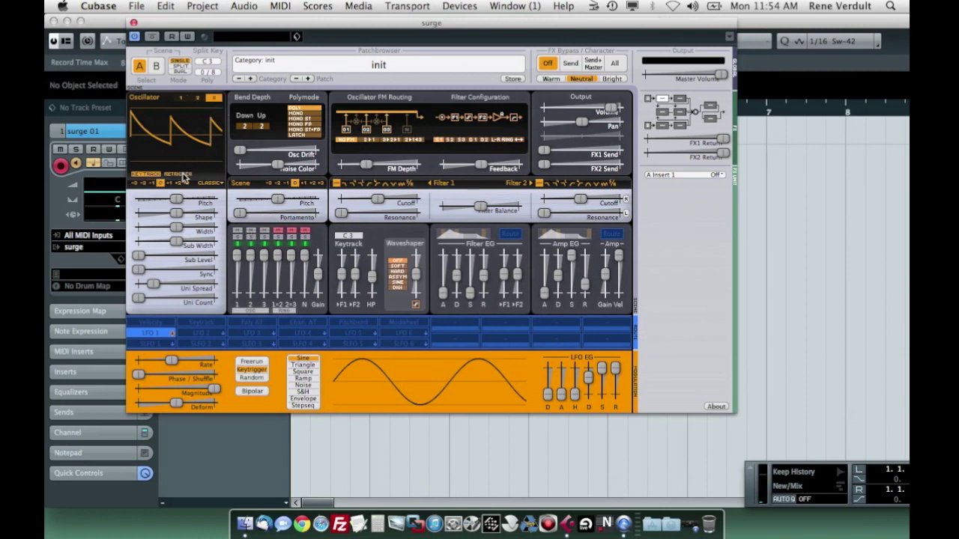
{"action": "left_click", "coordinate": [214, 184]}
{"action": "left_click", "coordinate": [233, 215]}
{"action": "left_click", "coordinate": [154, 183]}
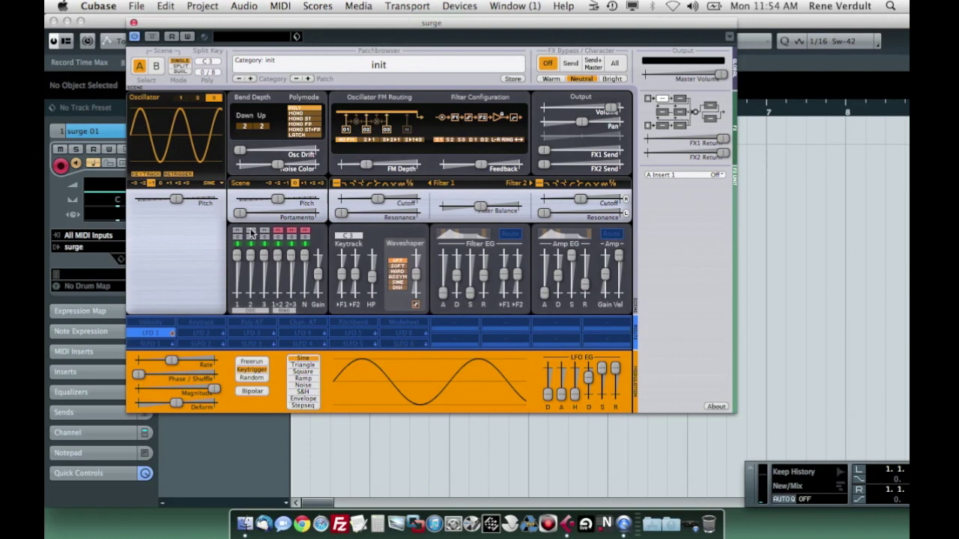
Slightly lower the mixer levels of oscillators 1, 2 and 3.
{"action": "left_click", "coordinate": [265, 237]}
{"action": "left_click", "coordinate": [266, 239]}
{"action": "left_click_drag", "start_coordinate": [237, 256], "coordinate": [264, 265]}
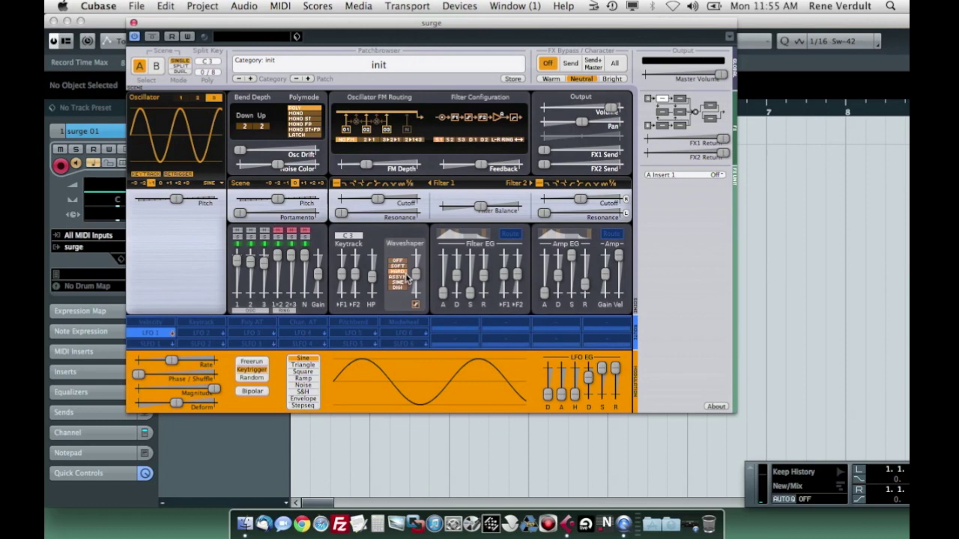
Slightly raise the drive of the Hard waveshaper, and set Filter 1 to a low-pass type with a higher cutoff.
{"action": "left_click_drag", "start_coordinate": [417, 272], "coordinate": [419, 279]}
{"action": "left_click", "coordinate": [362, 184]}
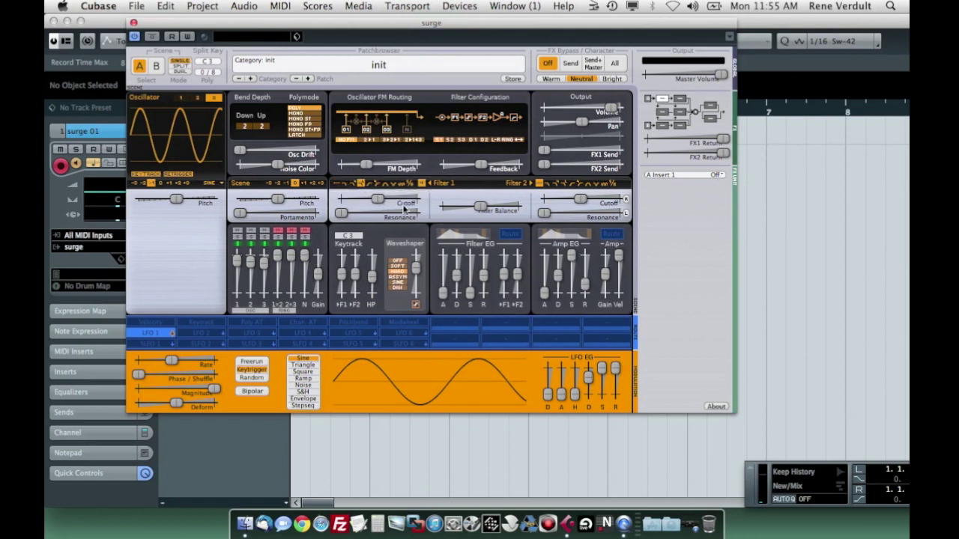
{"action": "left_click_drag", "start_coordinate": [404, 208], "coordinate": [396, 200]}
Modulate Filter 1's cutoff with LFO 1, and increase the LFO's phase and rate.
{"action": "left_click", "coordinate": [154, 334]}
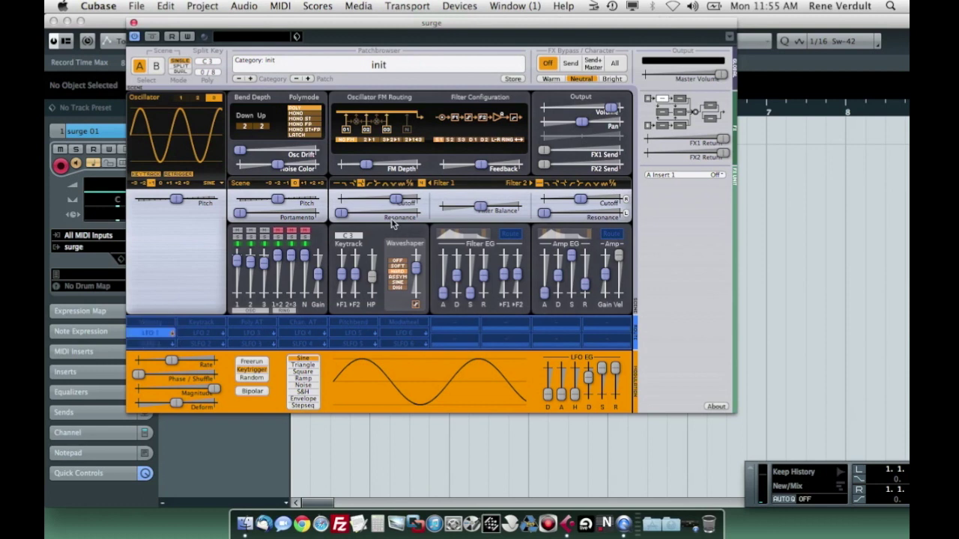
{"action": "left_click_drag", "start_coordinate": [400, 199], "coordinate": [399, 203]}
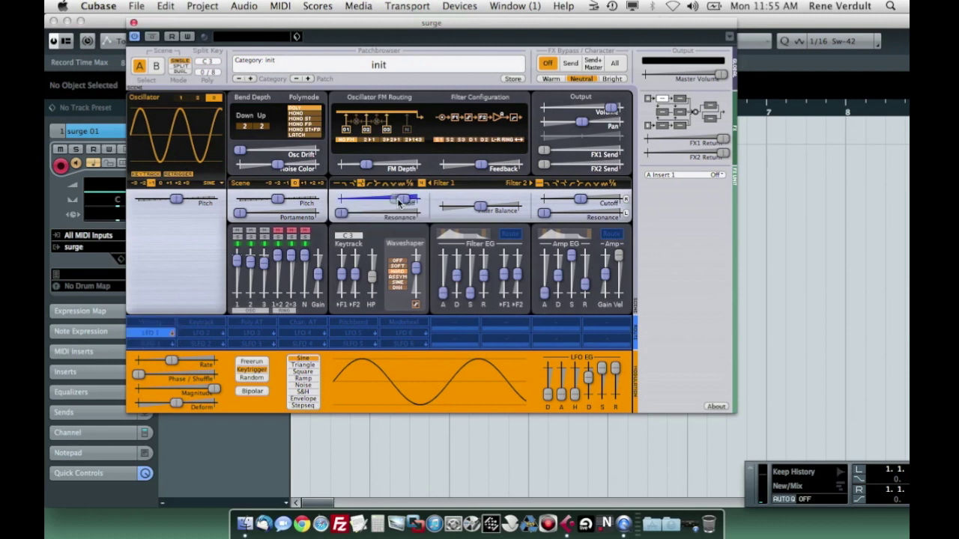
{"action": "left_click", "coordinate": [160, 335]}
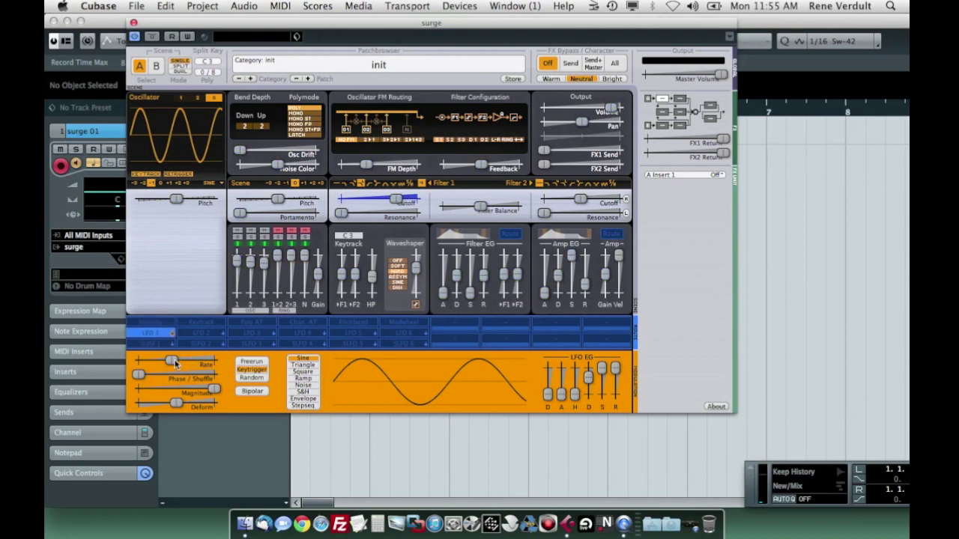
{"action": "left_click_drag", "start_coordinate": [144, 381], "coordinate": [162, 381]}
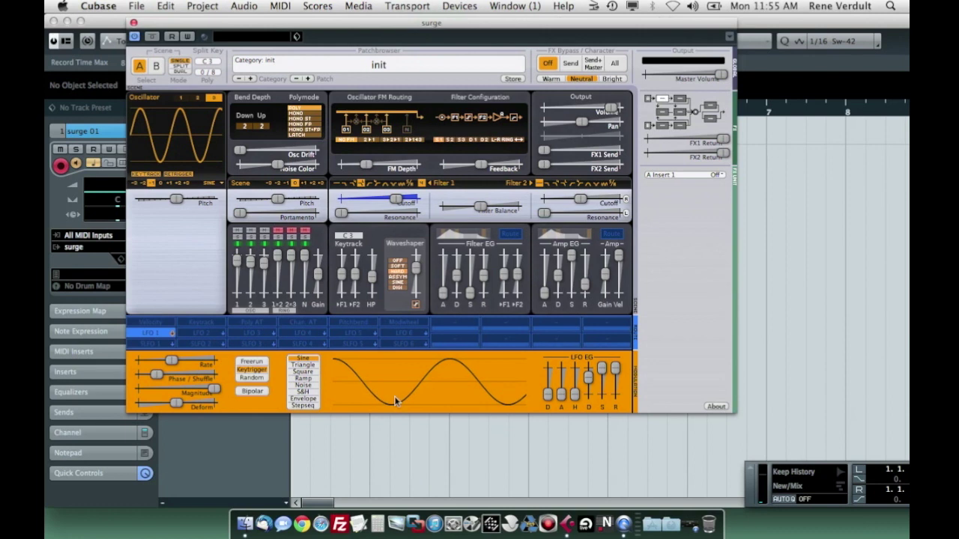
{"action": "left_click_drag", "start_coordinate": [172, 360], "coordinate": [184, 360]}
Assign Keytrack as a modulation source for LFO 1's rate.
{"action": "left_click", "coordinate": [214, 326]}
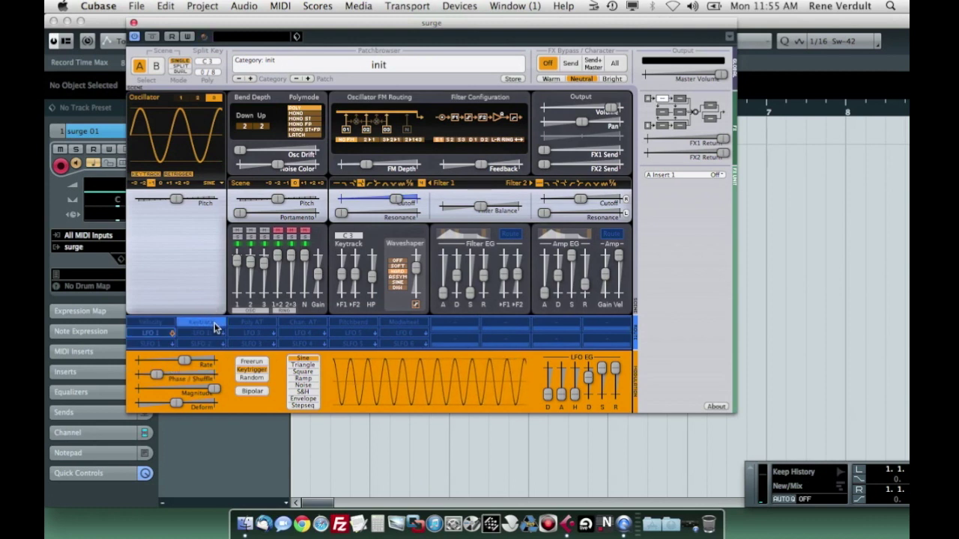
{"action": "left_click", "coordinate": [213, 327]}
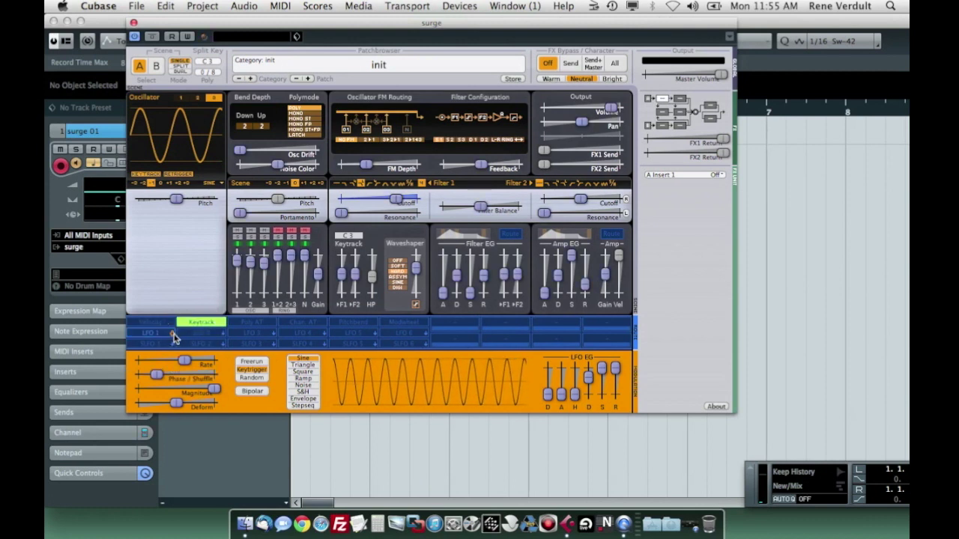
{"action": "mouse_move", "coordinate": [184, 360]}
{"action": "left_mouse_down"}
{"action": "mouse_move", "coordinate": [201, 361]}
{"action": "mouse_move", "coordinate": [190, 361]}
{"action": "left_mouse_up"}
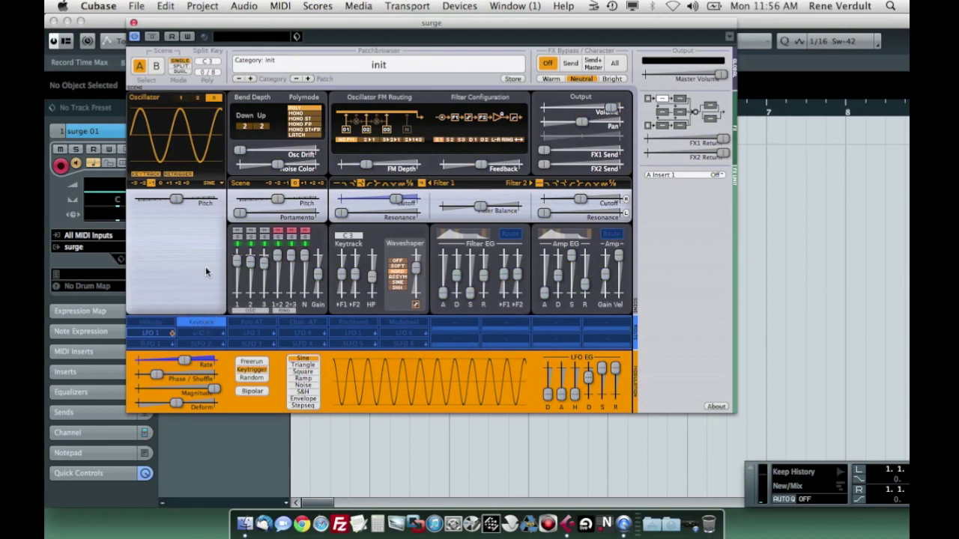
Set the polymode to Mono FP and raise the portamento to about the middle of its range.
{"action": "left_click", "coordinate": [313, 125]}
{"action": "left_click_drag", "start_coordinate": [241, 213], "coordinate": [286, 213]}
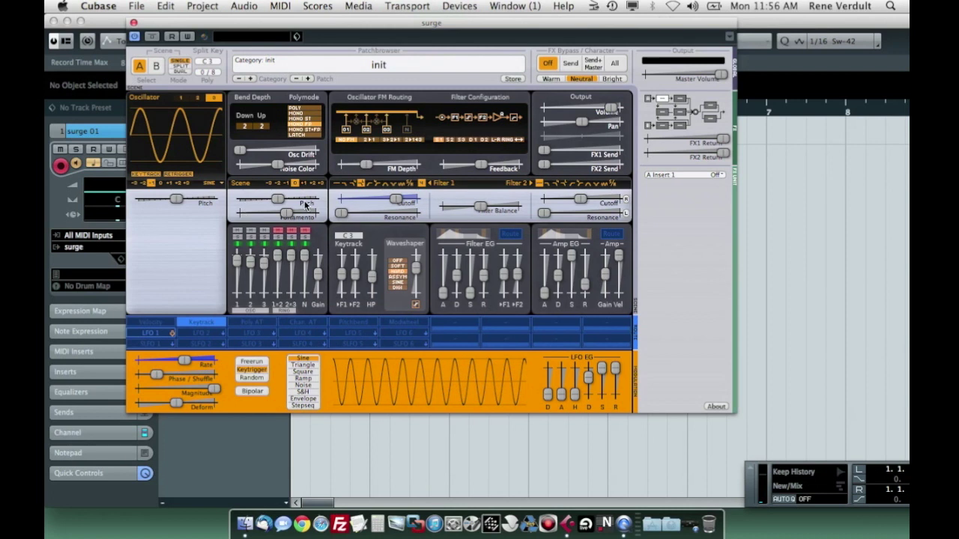
{"action": "left_click_drag", "start_coordinate": [291, 214], "coordinate": [286, 214]}
Store the patch under the name reece-01 and close the Surge editor.
{"action": "left_click", "coordinate": [512, 78]}
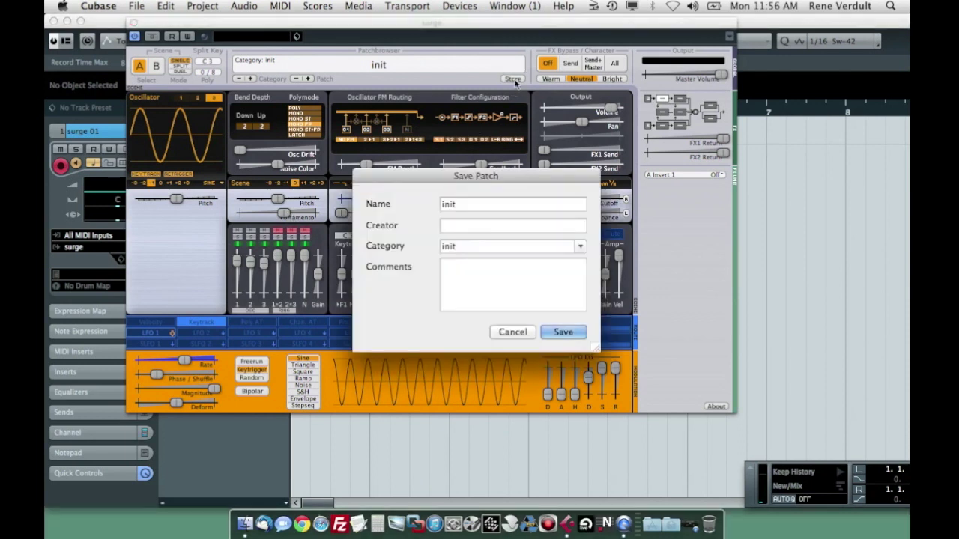
{"action": "double_click", "coordinate": [464, 208]}
{"action": "type", "text": "re"}
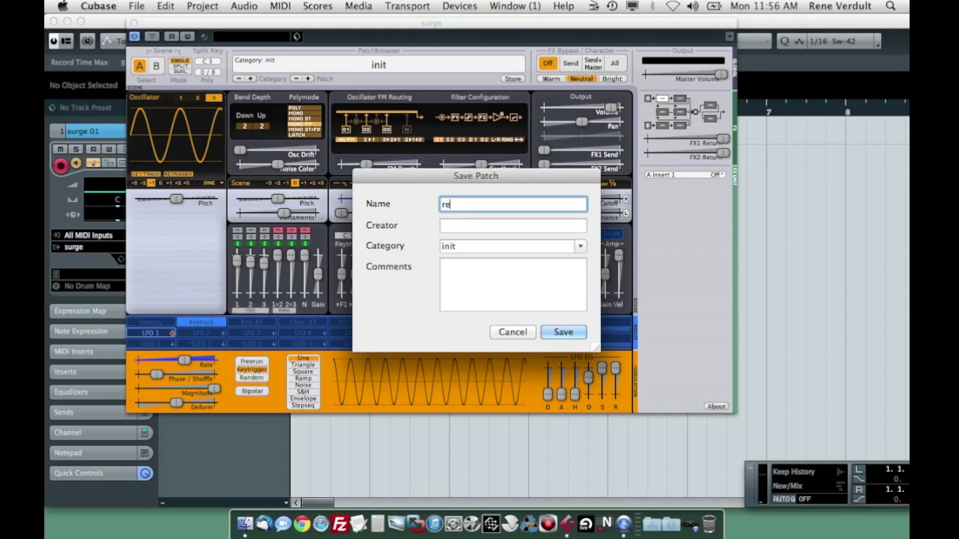
{"action": "type", "text": "ece-01"}
{"action": "key", "text": "Return"}
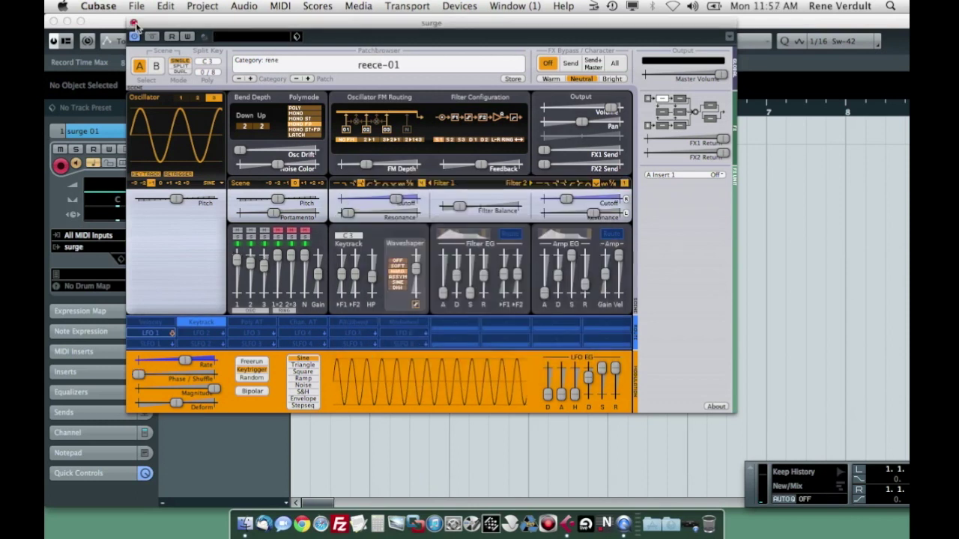
{"action": "left_click", "coordinate": [133, 23]}
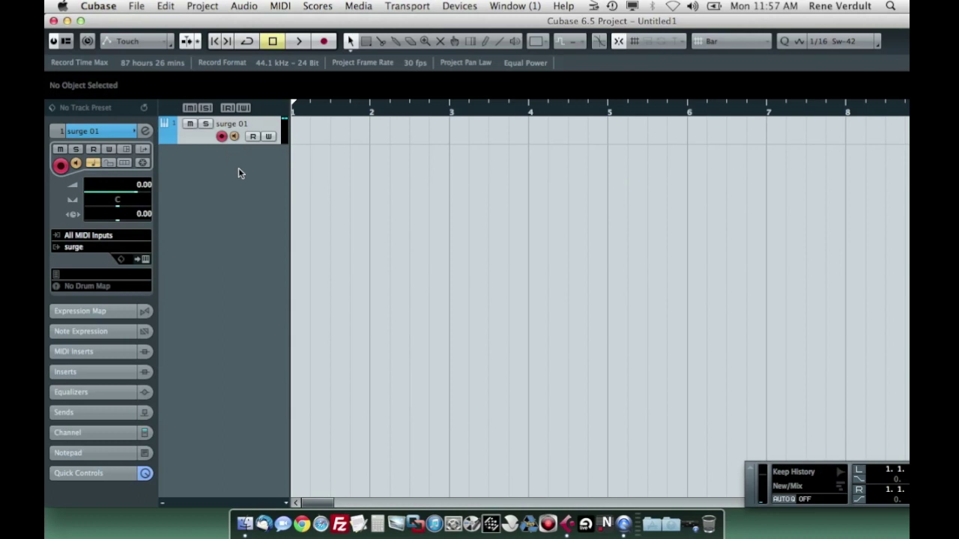
Add three stereo group channel tracks to the project.
{"action": "right_click", "coordinate": [215, 172]}
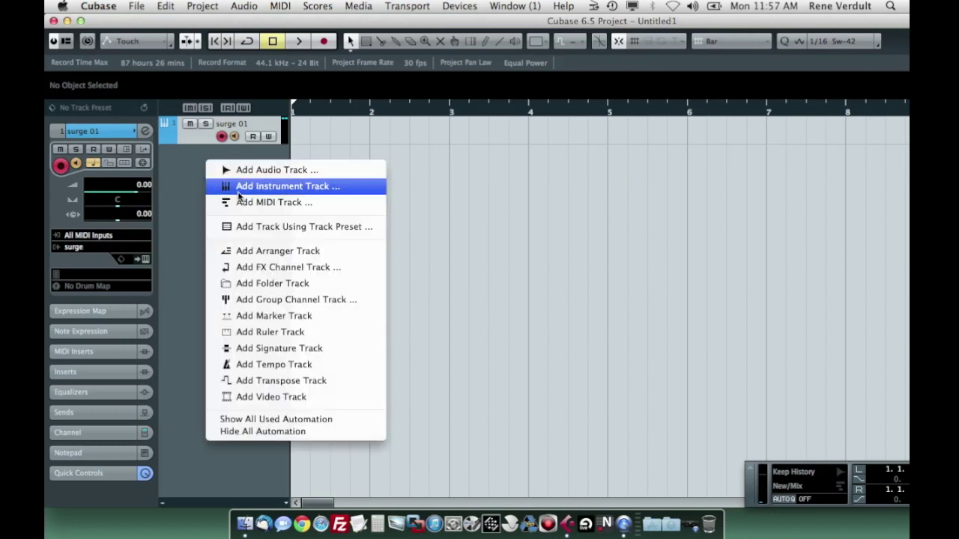
{"action": "left_click", "coordinate": [274, 302]}
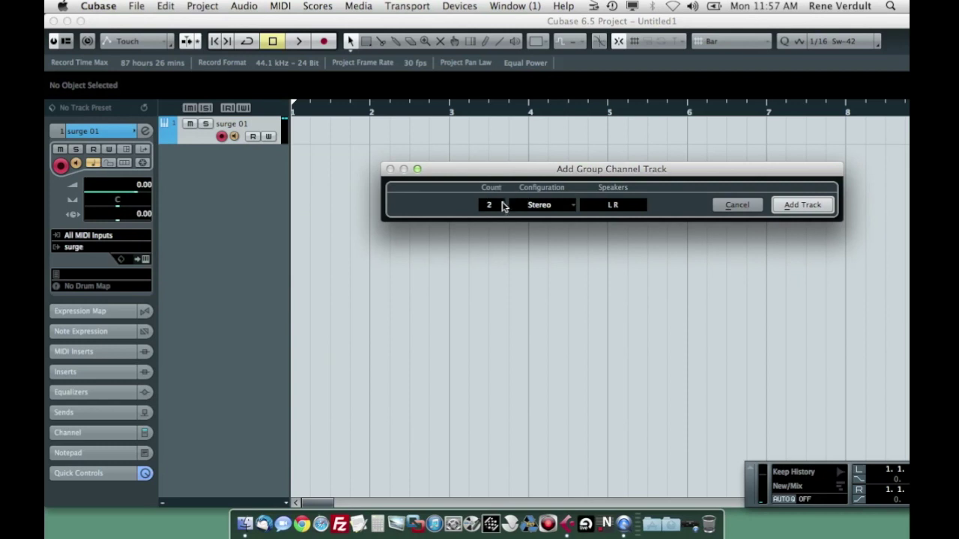
{"action": "left_click", "coordinate": [812, 206]}
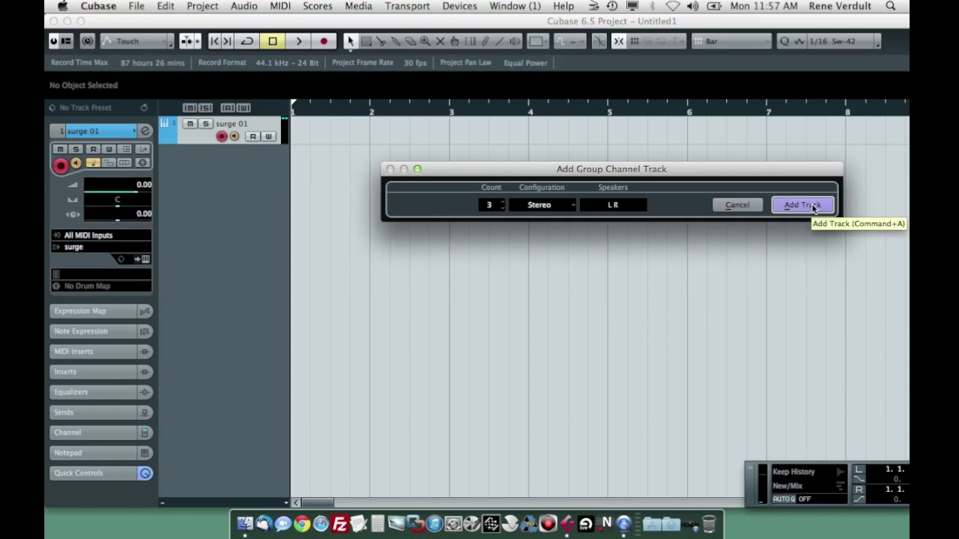
{"action": "left_click", "coordinate": [814, 206]}
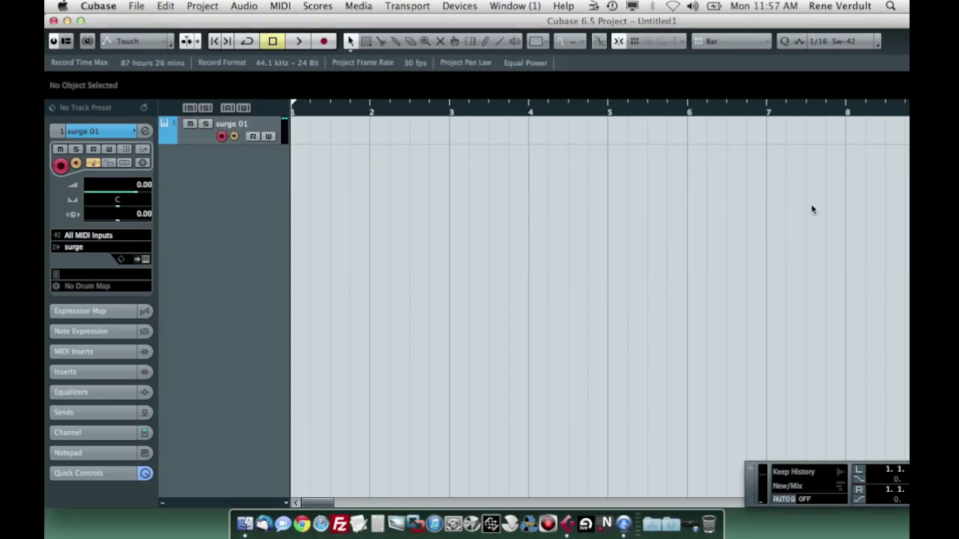
Rename the three group tracks bass low, bass high and bass final.
{"action": "double_click", "coordinate": [254, 165]}
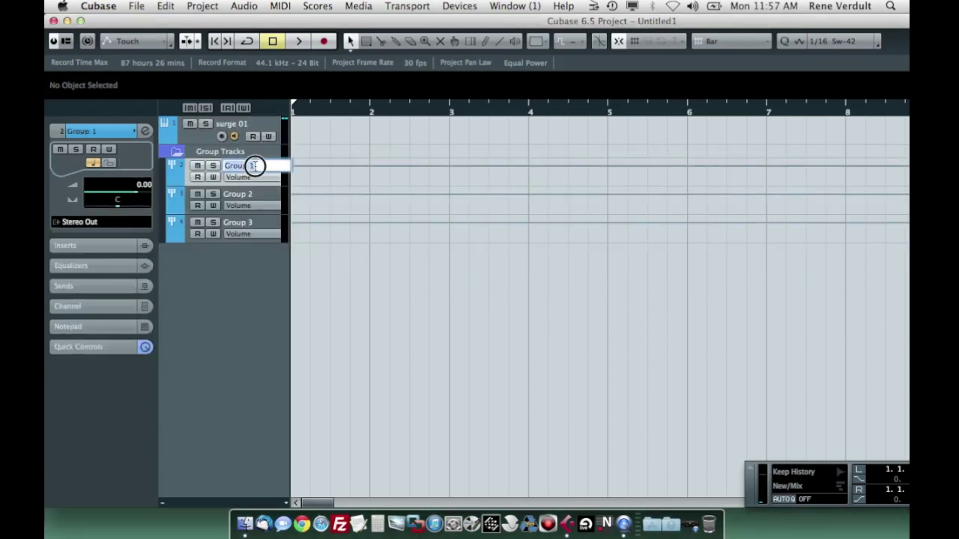
{"action": "type", "text": "bass"}
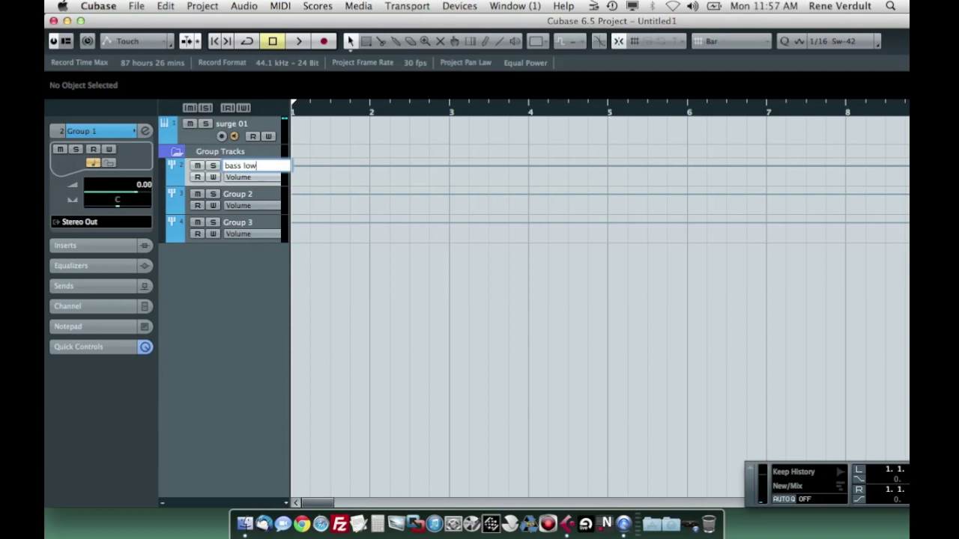
{"action": "type", "text": " low"}
{"action": "key", "text": "Return"}
{"action": "double_click", "coordinate": [255, 194]}
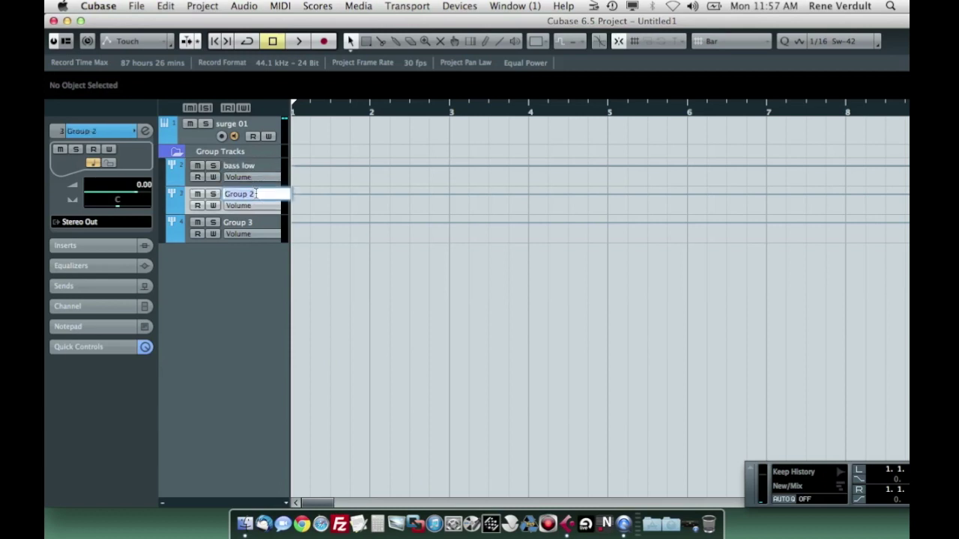
{"action": "type", "text": "bass high"}
{"action": "key", "text": "Return"}
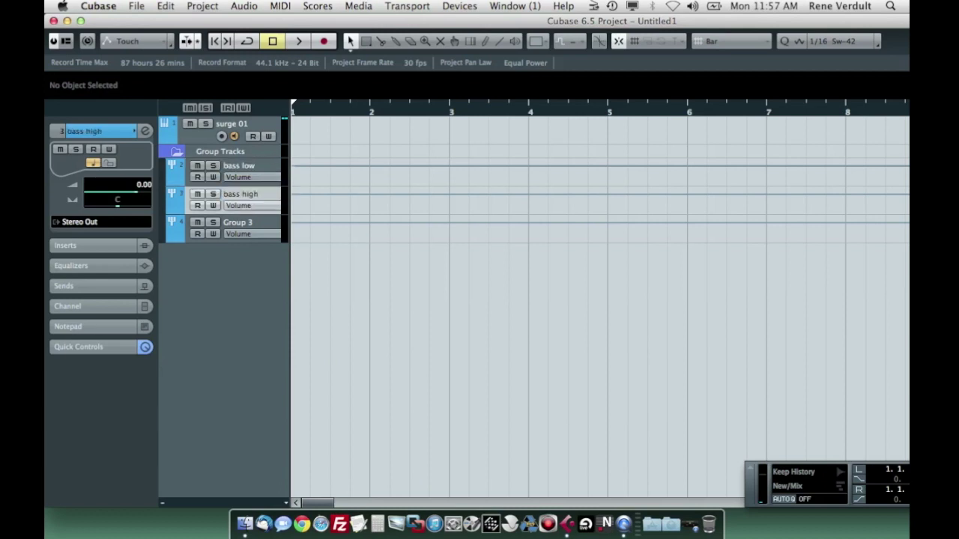
{"action": "double_click", "coordinate": [253, 222]}
{"action": "type", "text": "bass"}
{"action": "key", "text": "Return"}
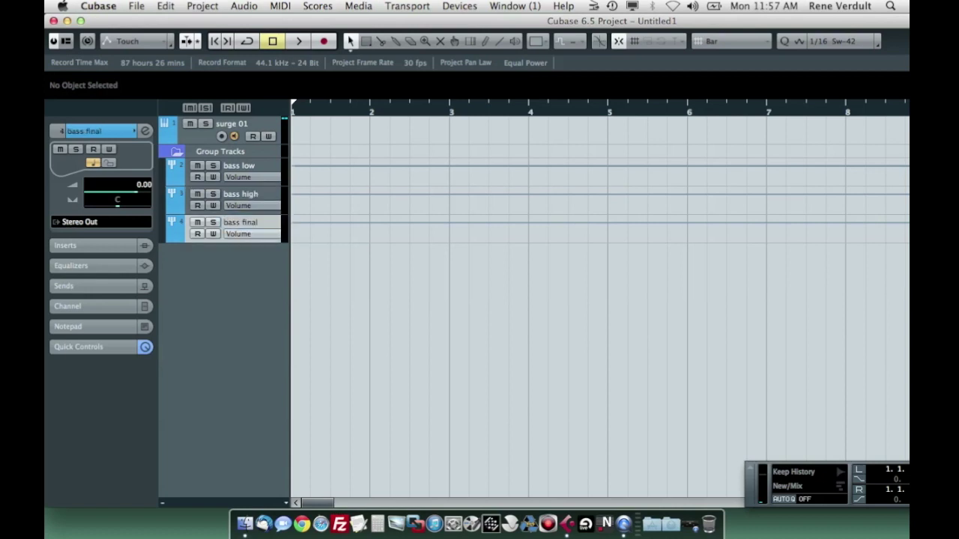
Colour the surge 01 track purple and open the Mixer with the insert slots shown for all channels.
{"action": "scroll", "coordinate": [174, 138], "scroll_direction": "down", "scroll_amount": 2}
{"action": "left_click", "coordinate": [192, 136]}
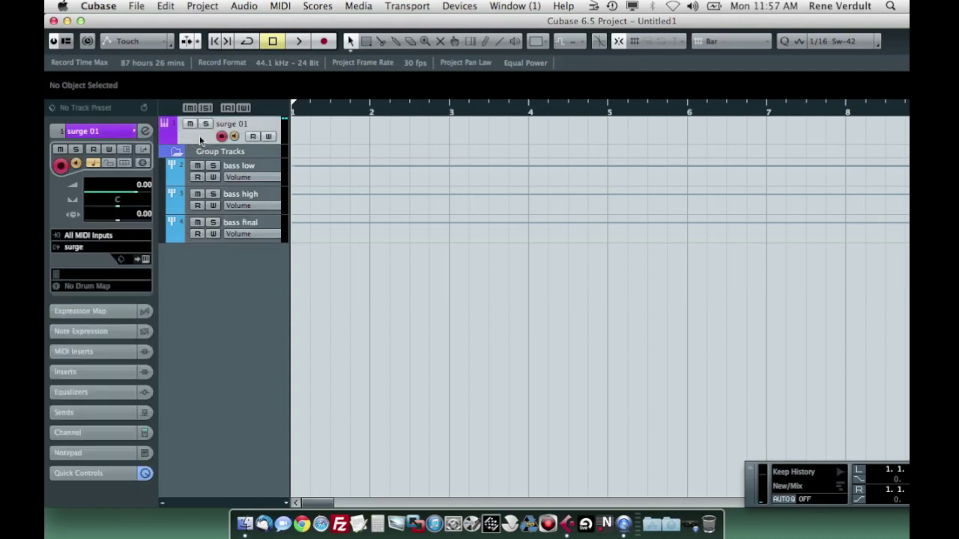
{"action": "key", "text": "F3"}
{"action": "left_click", "coordinate": [101, 110]}
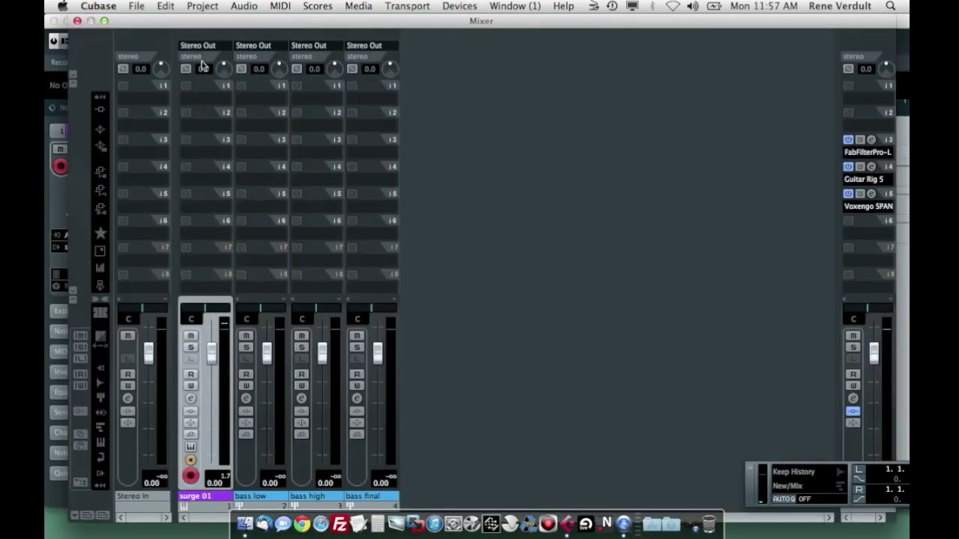
Set the surge 01 channel's output to No Bus and assign its first two sends to the bass low and bass high groups.
{"action": "left_click", "coordinate": [207, 45]}
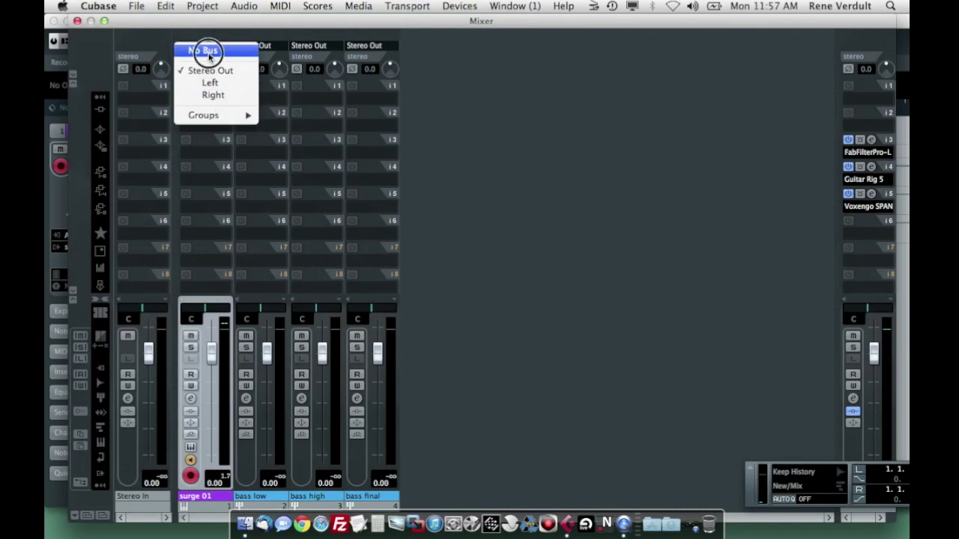
{"action": "left_click", "coordinate": [212, 49]}
{"action": "left_click", "coordinate": [191, 399]}
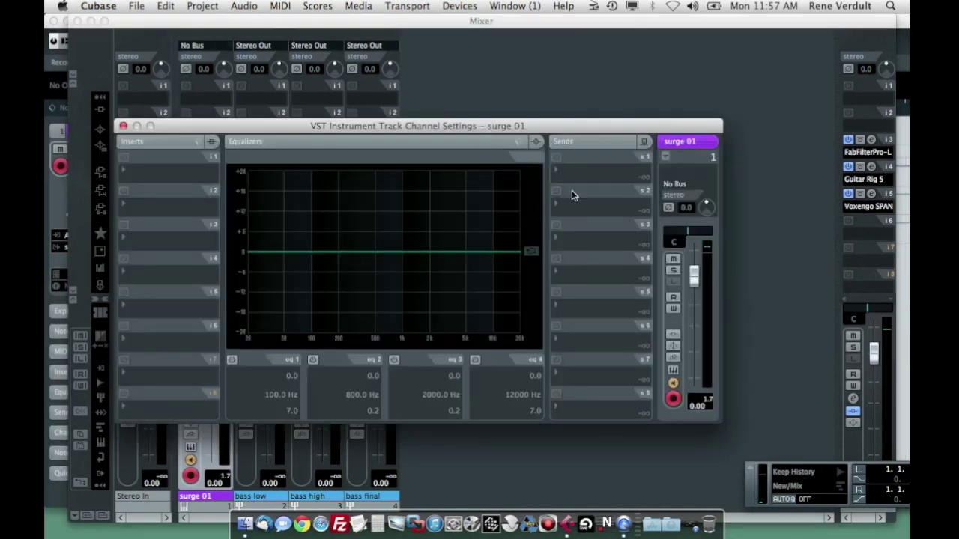
{"action": "left_click", "coordinate": [582, 172]}
{"action": "mouse_move", "coordinate": [589, 198]}
{"action": "left_click", "coordinate": [684, 198]}
{"action": "left_click", "coordinate": [619, 208]}
{"action": "mouse_move", "coordinate": [608, 229]}
{"action": "left_click", "coordinate": [663, 244]}
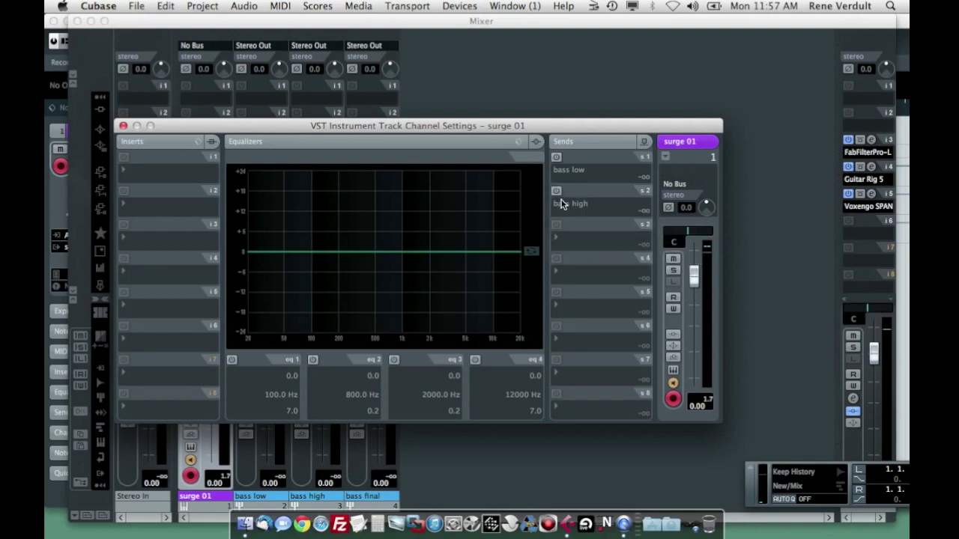
Activate the bass low and bass high sends, set both to their default level, and close the channel settings.
{"action": "left_click", "coordinate": [556, 190]}
{"action": "left_click", "coordinate": [556, 157]}
{"action": "left_click", "coordinate": [646, 180], "text": "super"}
{"action": "left_click", "coordinate": [647, 213], "text": "super"}
{"action": "left_click", "coordinate": [123, 125]}
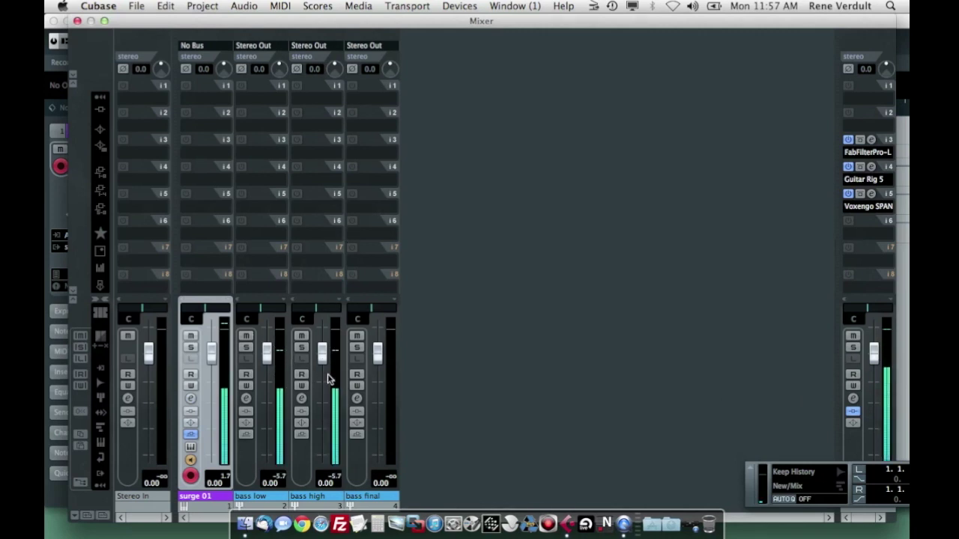
Route the outputs of the bass low and bass high channels to the bass final group.
{"action": "left_click", "coordinate": [255, 49]}
{"action": "mouse_move", "coordinate": [268, 113]}
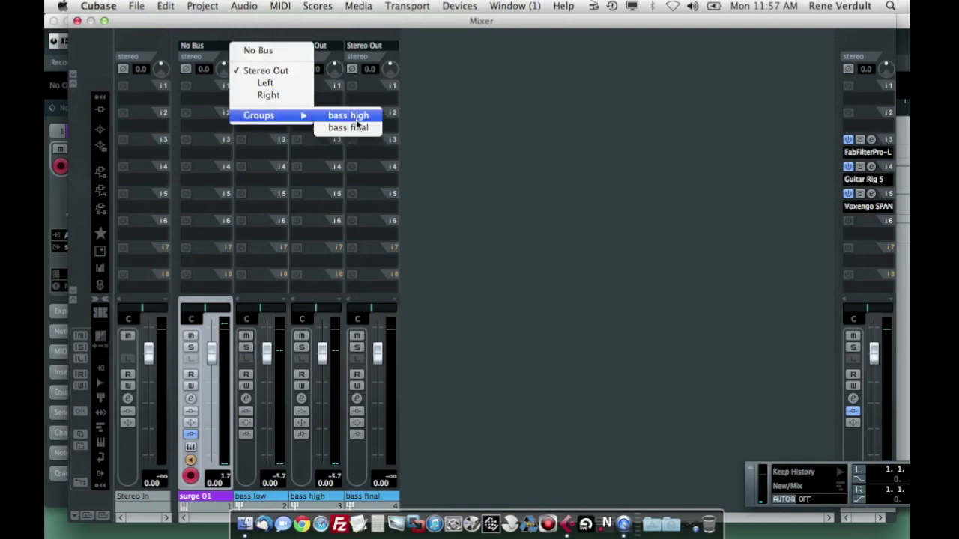
{"action": "left_click", "coordinate": [352, 128]}
{"action": "left_click", "coordinate": [317, 45]}
{"action": "mouse_move", "coordinate": [344, 115]}
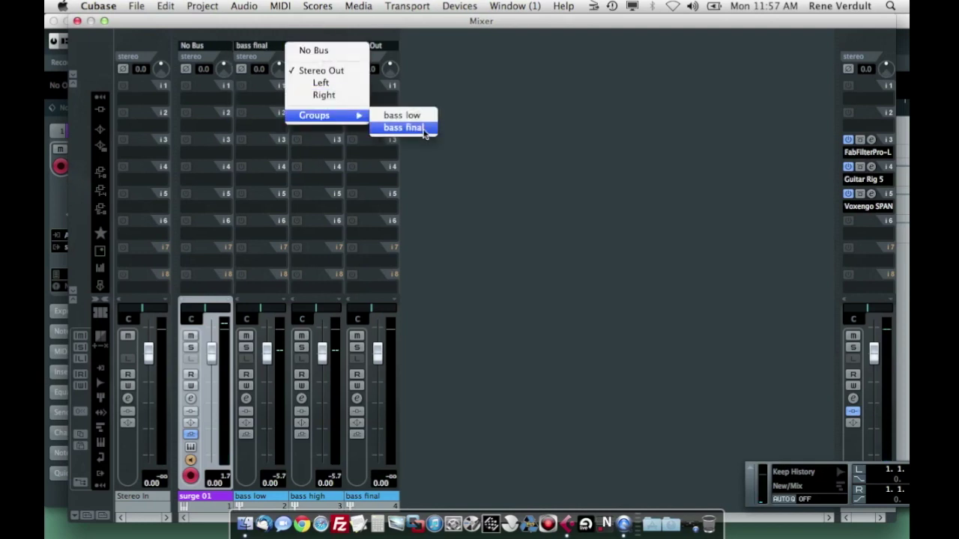
{"action": "left_click", "coordinate": [425, 132]}
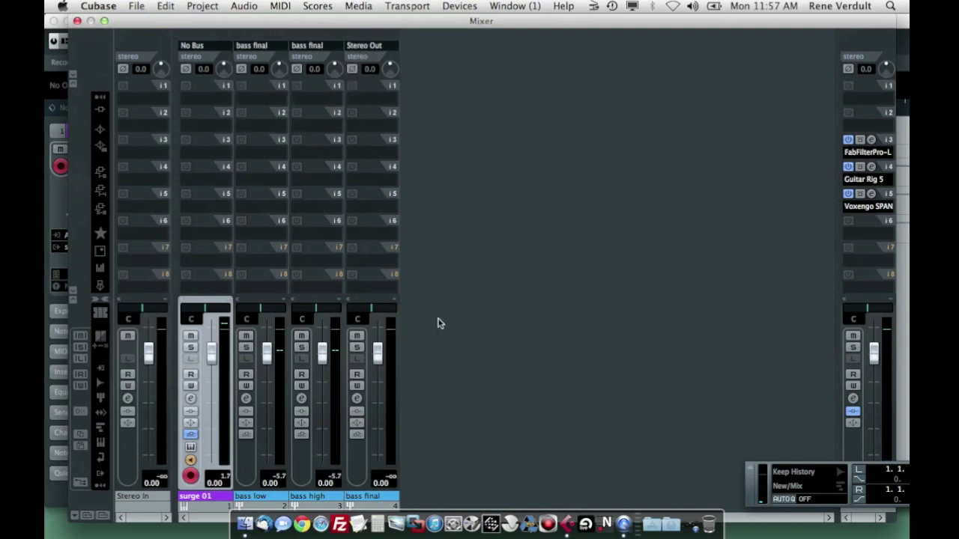
Insert FabFilter Pro-L in slot 5 of the bass final channel and close its editor.
{"action": "left_click", "coordinate": [377, 204]}
{"action": "mouse_move", "coordinate": [422, 366]}
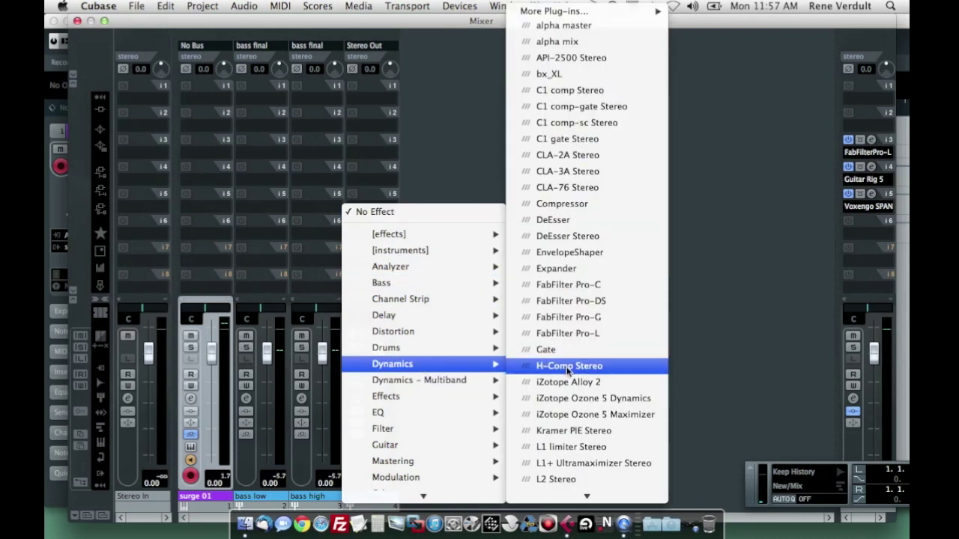
{"action": "left_click", "coordinate": [579, 337]}
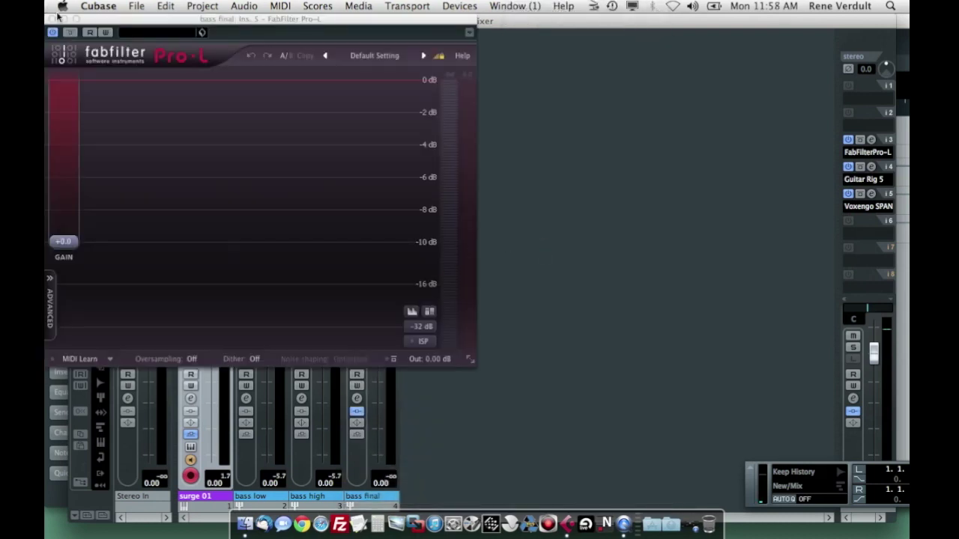
{"action": "left_click", "coordinate": [57, 17]}
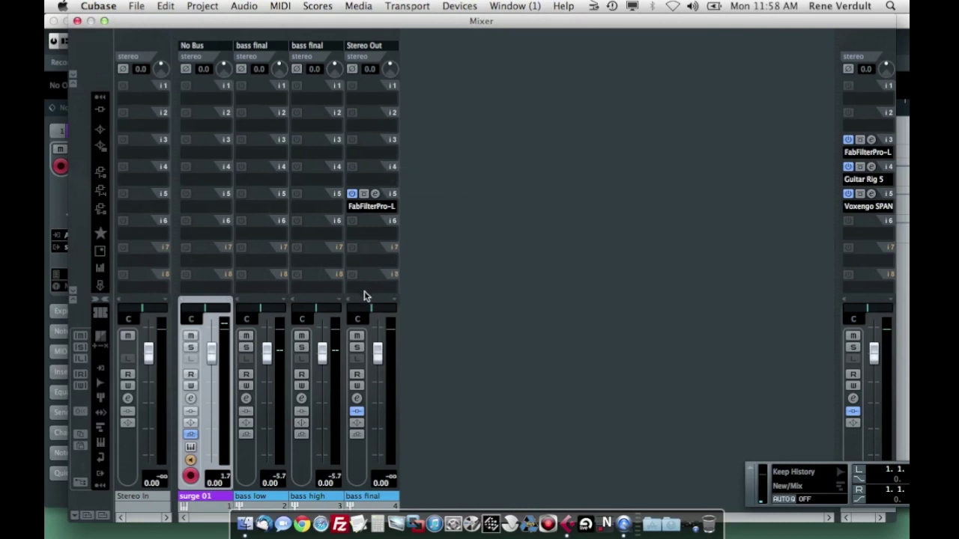
Mute the bass low channel and insert Guitar Rig 5 in slot 2 of the bass high channel.
{"action": "left_click", "coordinate": [245, 336]}
{"action": "left_click", "coordinate": [311, 132]}
{"action": "mouse_move", "coordinate": [322, 154]}
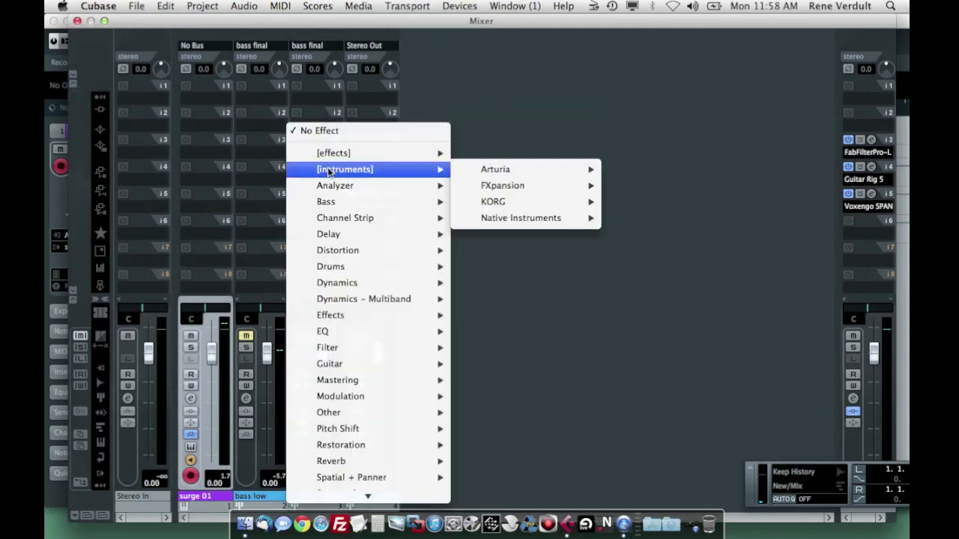
{"action": "mouse_move", "coordinate": [503, 222]}
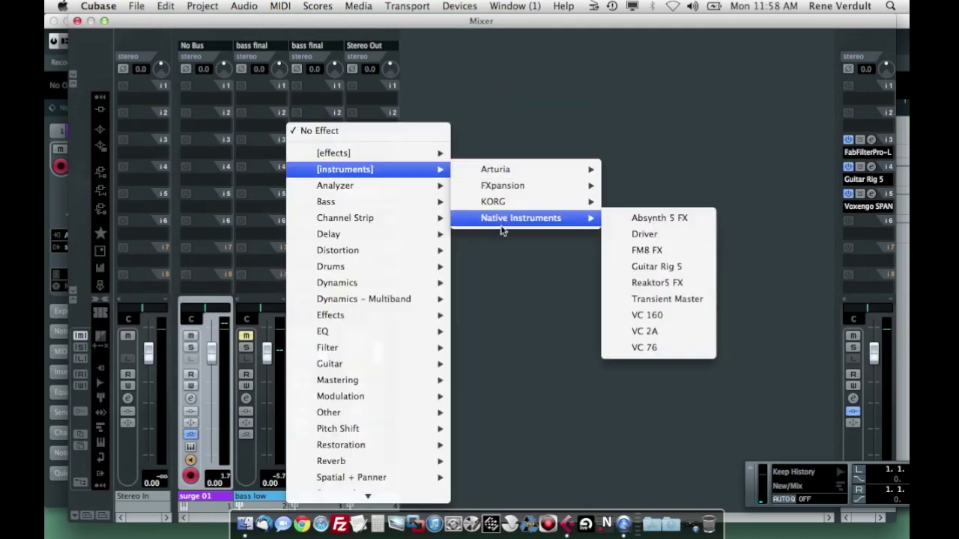
{"action": "left_click", "coordinate": [663, 266]}
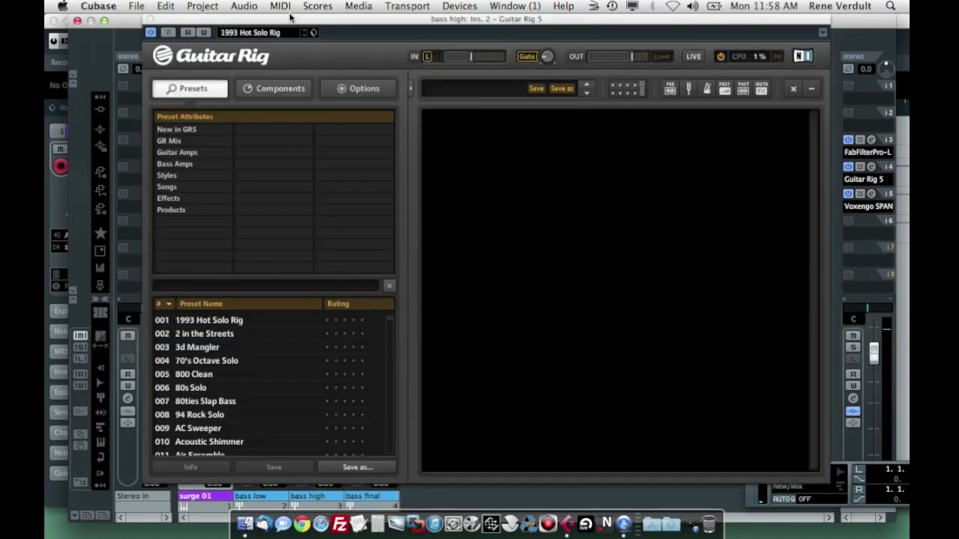
Add the High White amplifier from the Guitar Rig components to the rack and delete its Matched Cabinet.
{"action": "left_click", "coordinate": [275, 88]}
{"action": "left_click_drag", "start_coordinate": [281, 30], "coordinate": [232, 29]}
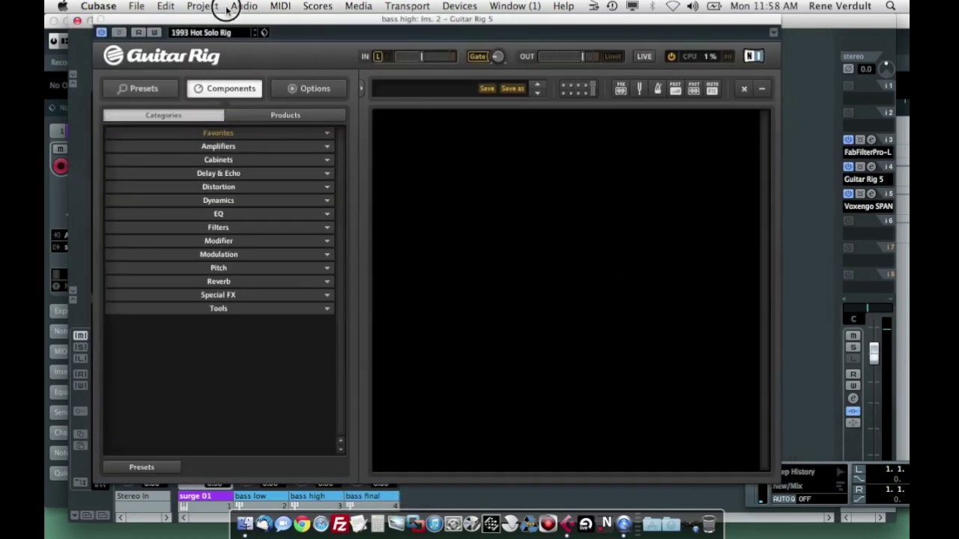
{"action": "left_click", "coordinate": [245, 149]}
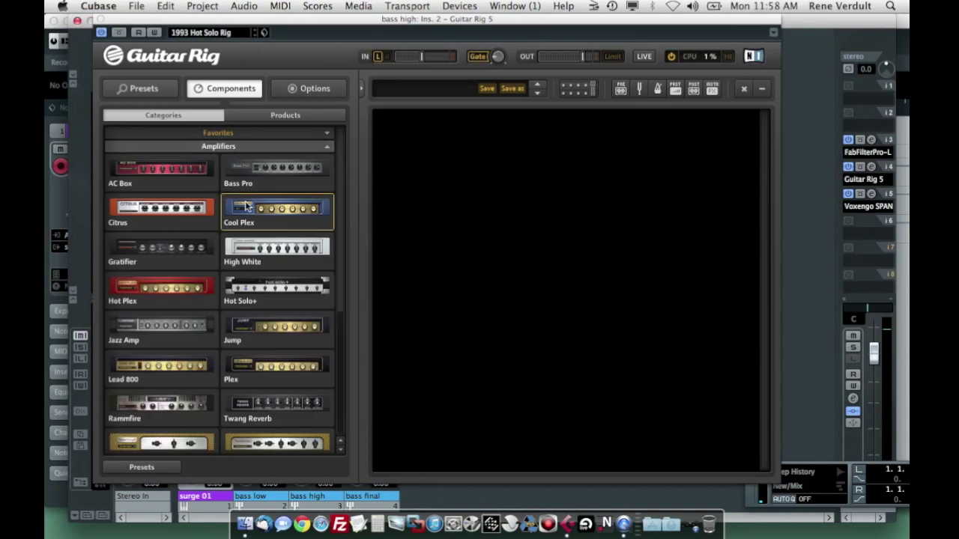
{"action": "left_click_drag", "start_coordinate": [313, 262], "coordinate": [558, 226]}
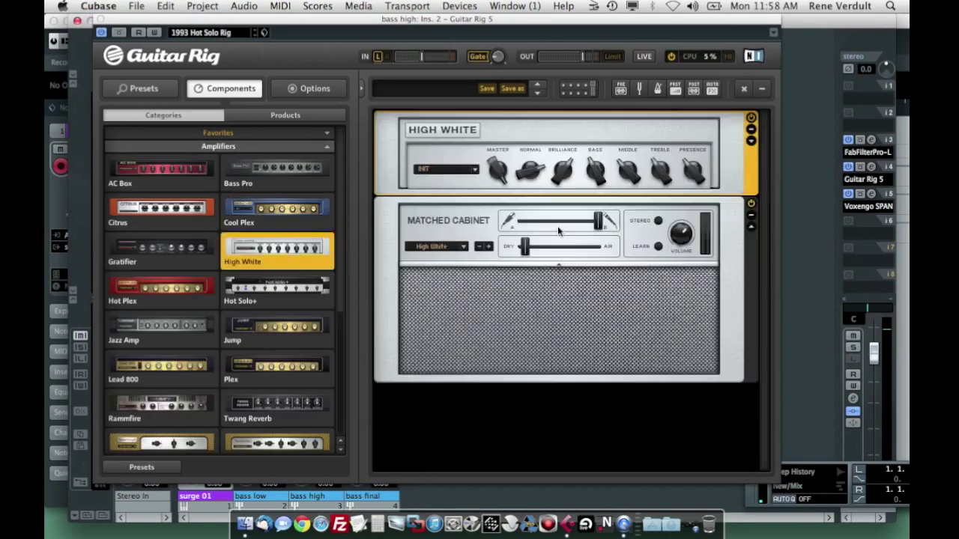
{"action": "left_click", "coordinate": [745, 261]}
{"action": "key", "text": "Delete"}
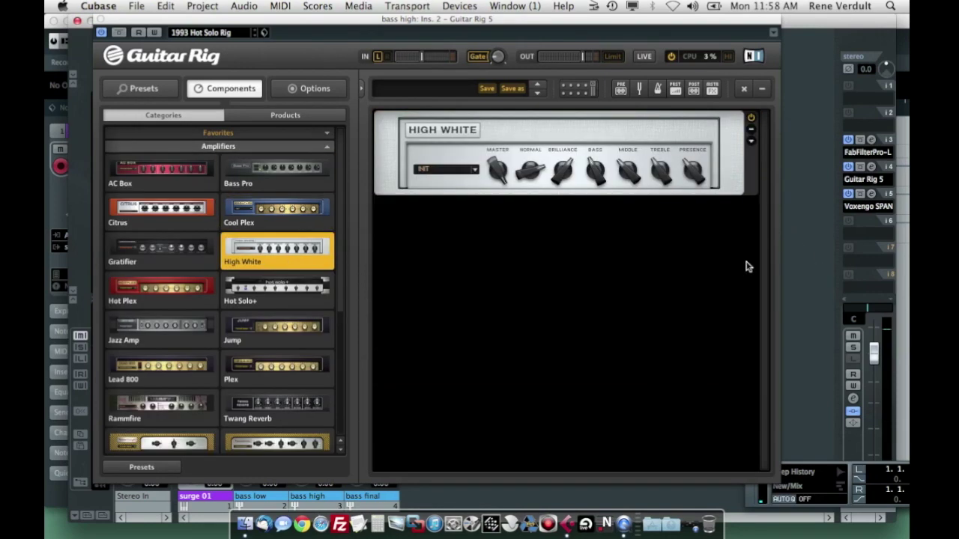
Add the Tweed Delight amplifier below the High White and remove its Matched Cabinet.
{"action": "left_click_drag", "start_coordinate": [187, 445], "coordinate": [649, 286]}
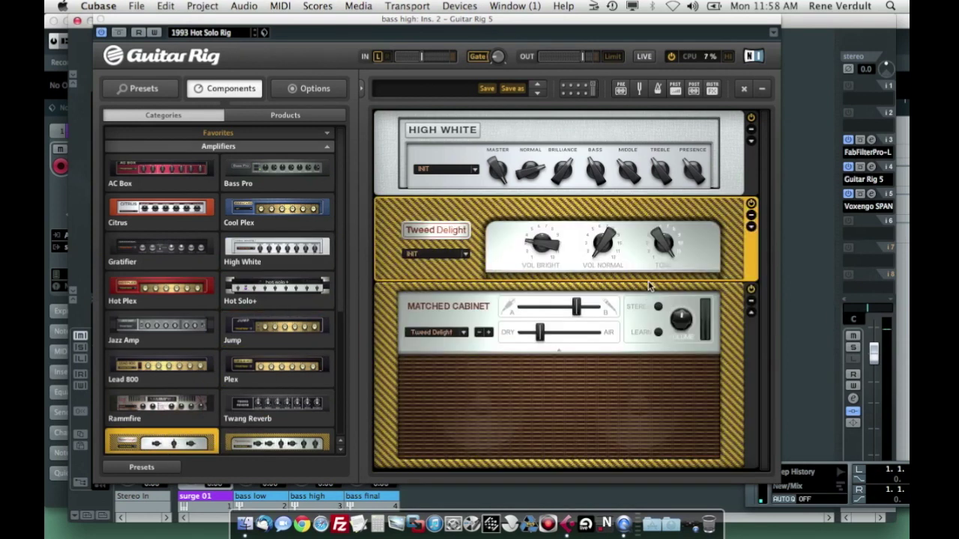
{"action": "left_click", "coordinate": [757, 343]}
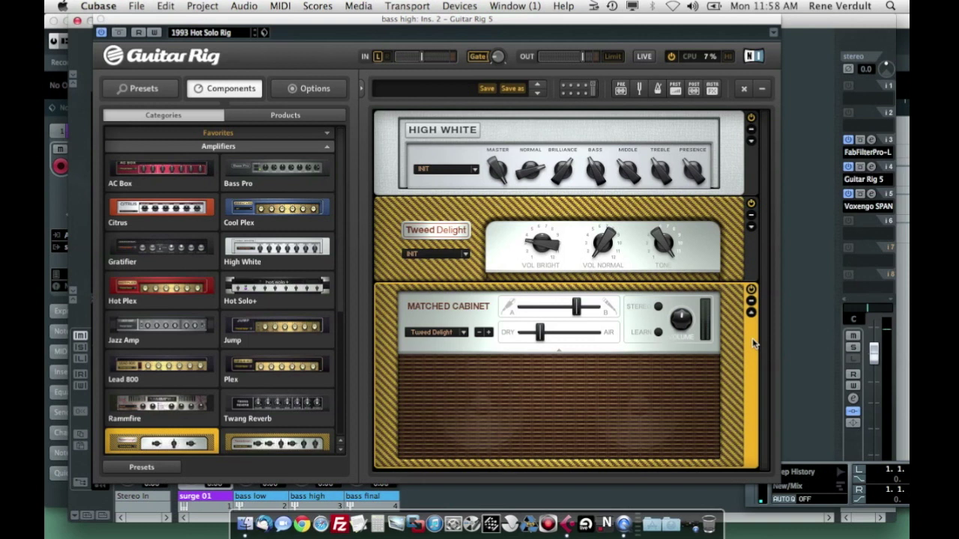
{"action": "key", "text": "Delete"}
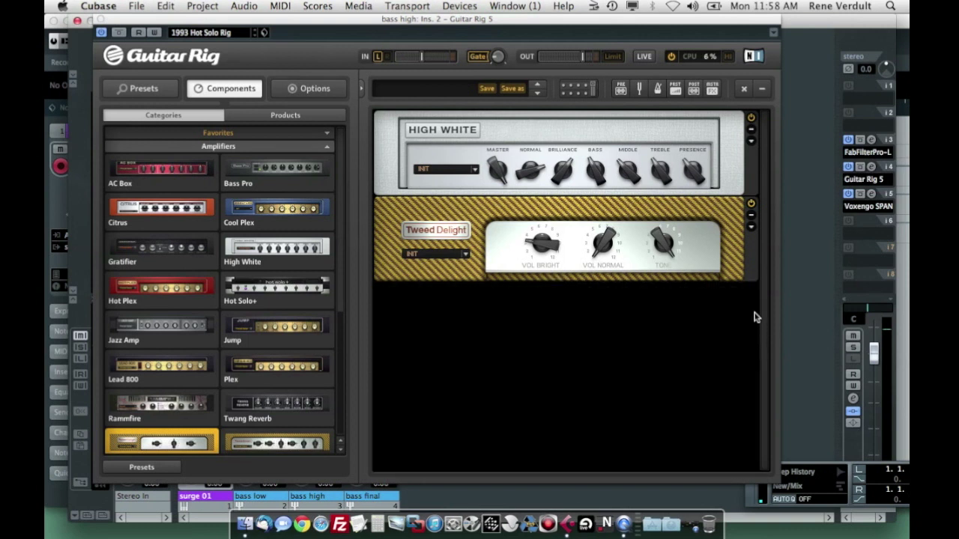
Set the High White amplifier to the Crunch preset and raise the Tweed Delight's Vol Bright.
{"action": "left_click", "coordinate": [469, 171]}
{"action": "left_click", "coordinate": [489, 217]}
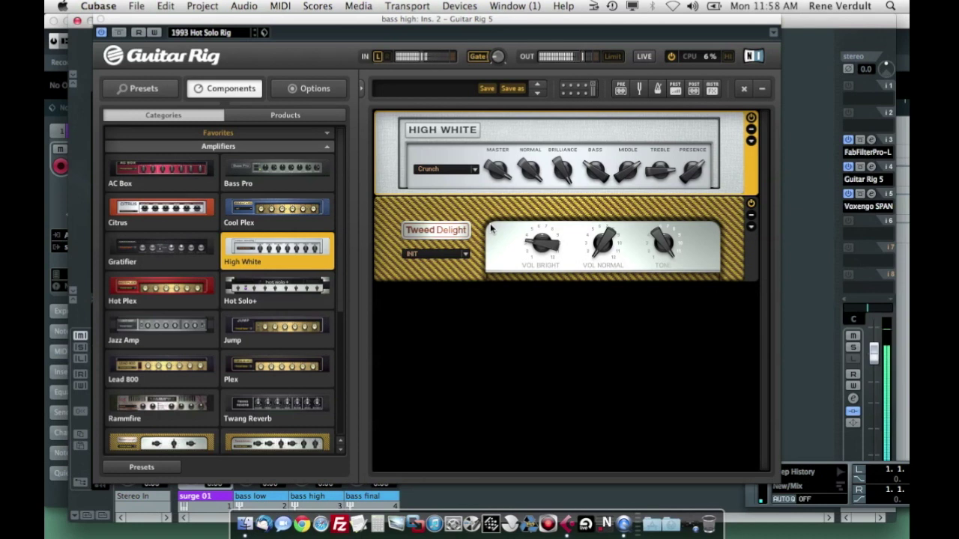
{"action": "left_click_drag", "start_coordinate": [538, 248], "coordinate": [785, 192]}
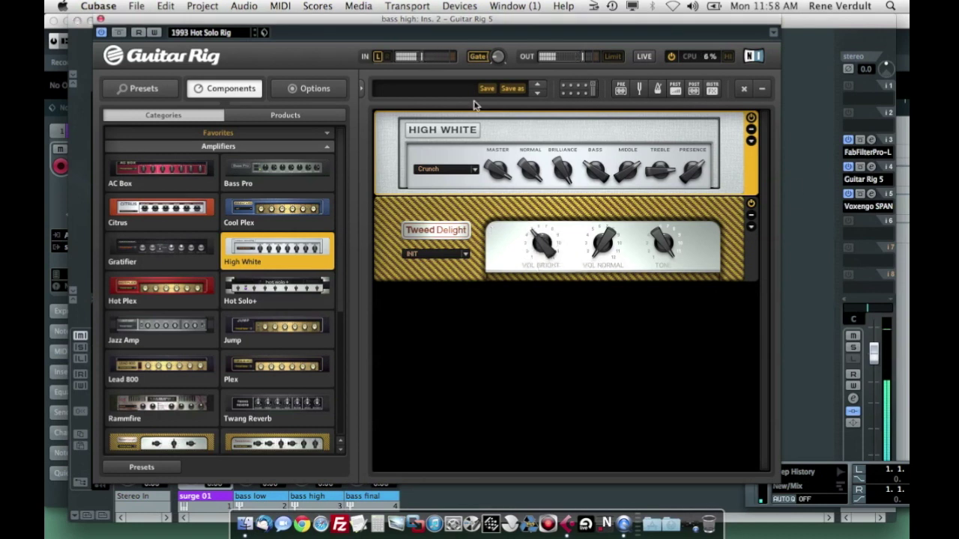
Enable the right input channel and turn on stereo in the expanded settings of both amplifiers, collapsing those settings again.
{"action": "left_click", "coordinate": [385, 57]}
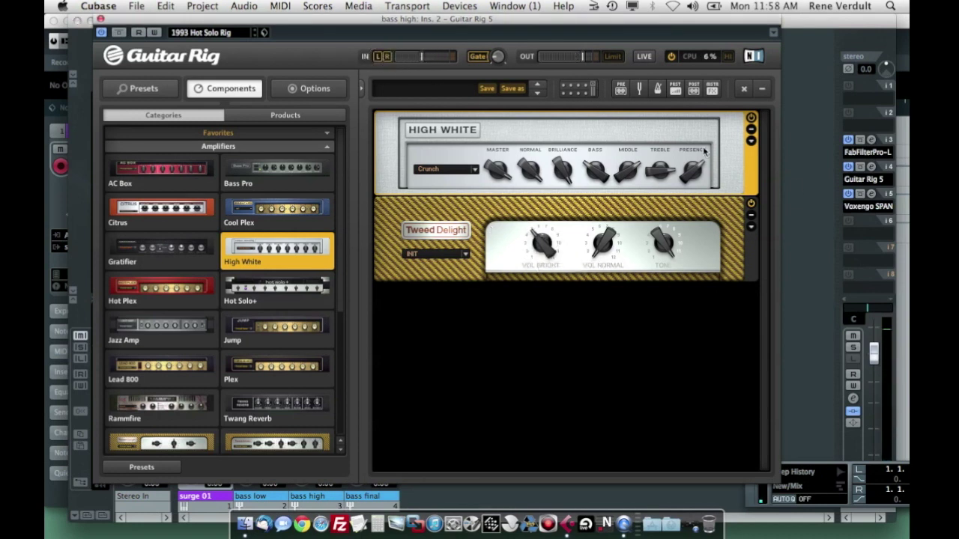
{"action": "left_click", "coordinate": [751, 141]}
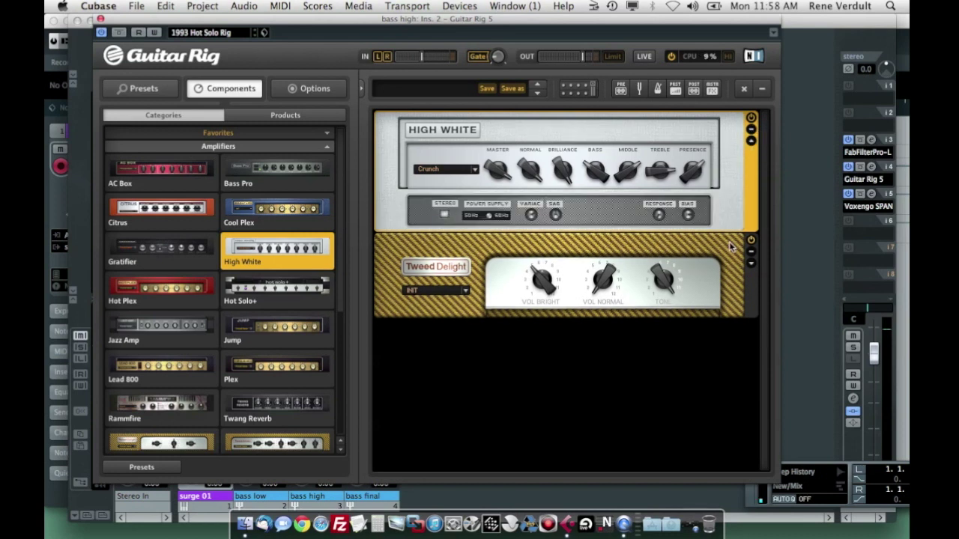
{"action": "left_click", "coordinate": [751, 263]}
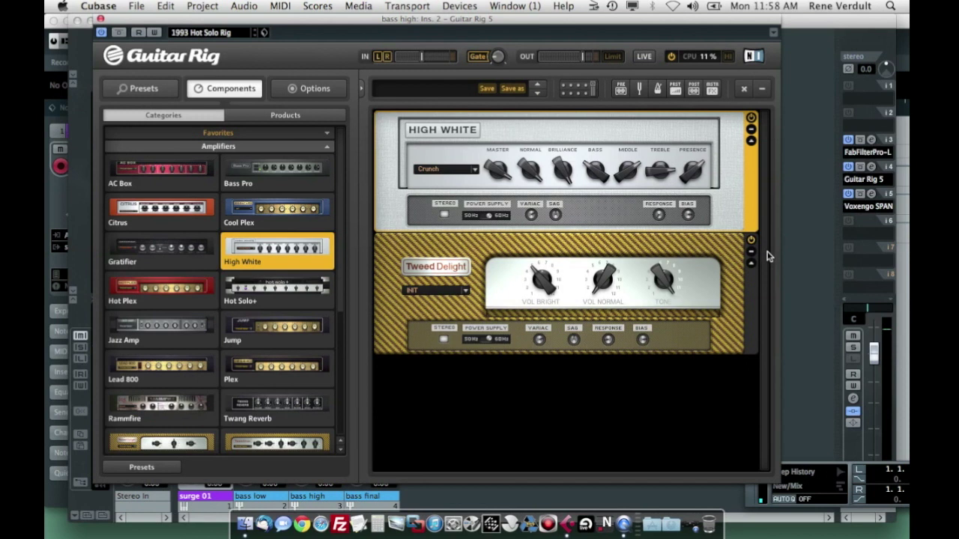
{"action": "left_click", "coordinate": [751, 263]}
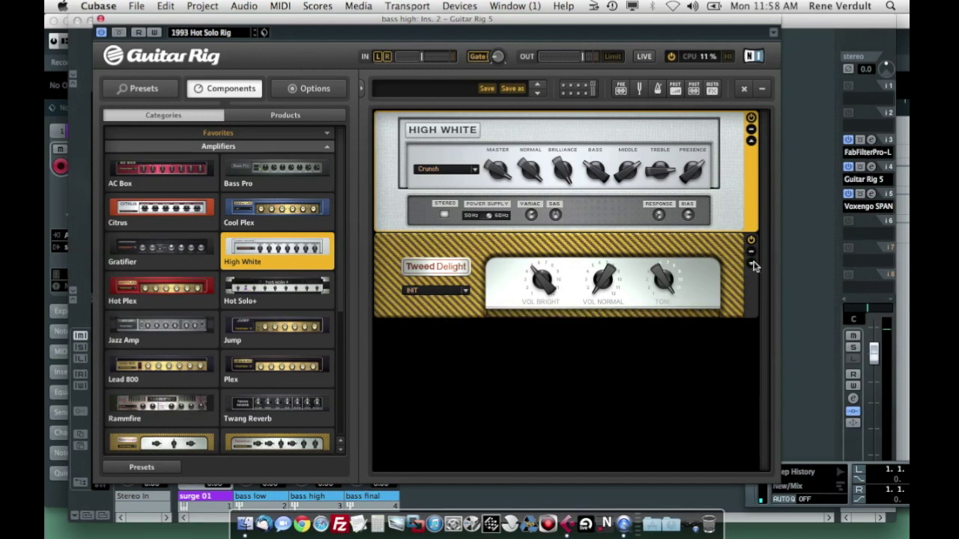
{"action": "left_click", "coordinate": [752, 141]}
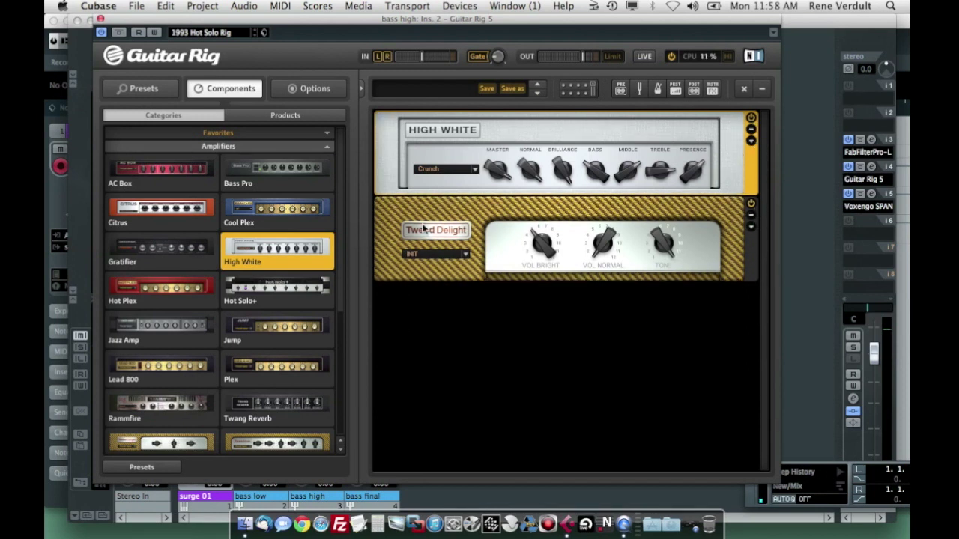
Add a Shelving EQ below the Tweed Delight and spread its two slightly raised bands to about 100 Hz and just above 3 kHz.
{"action": "scroll", "coordinate": [340, 298], "scroll_direction": "down", "scroll_amount": 2}
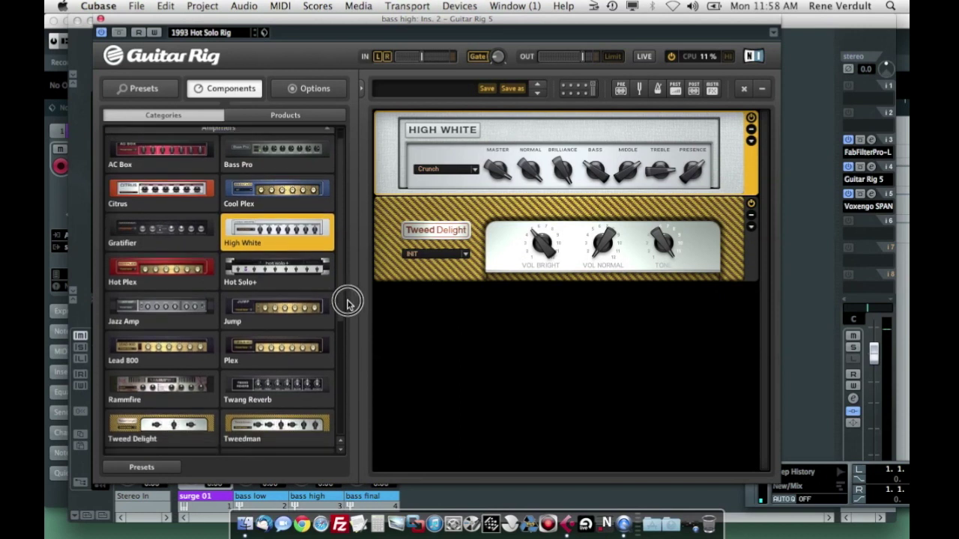
{"action": "scroll", "coordinate": [344, 322], "scroll_direction": "down", "scroll_amount": 2}
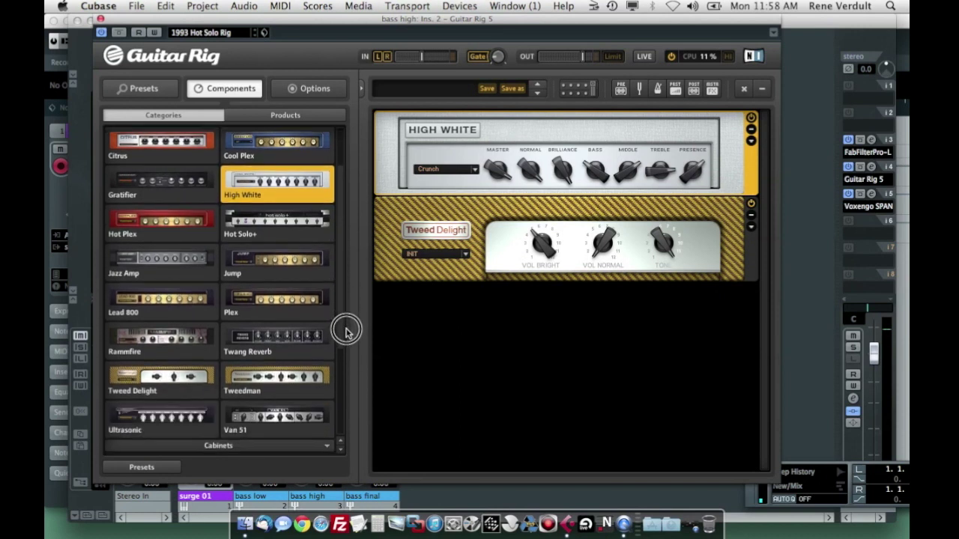
{"action": "scroll", "coordinate": [345, 315], "scroll_direction": "up", "scroll_amount": 5}
{"action": "left_click", "coordinate": [218, 133]}
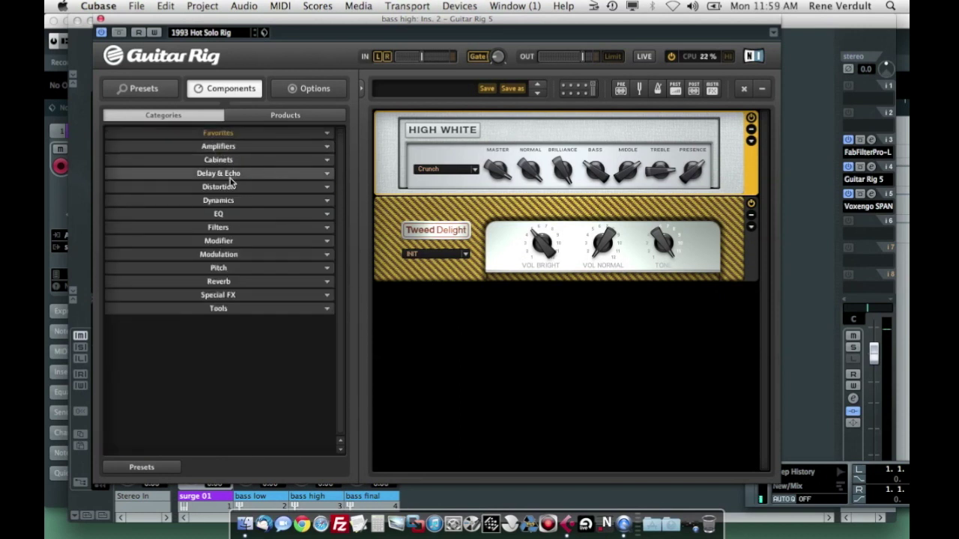
{"action": "left_click", "coordinate": [237, 215]}
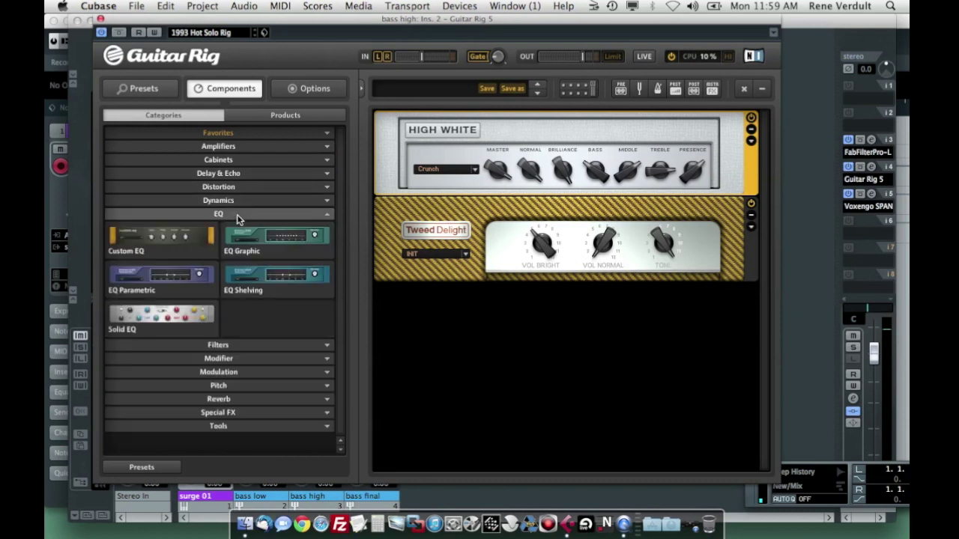
{"action": "left_click", "coordinate": [275, 279]}
{"action": "left_click_drag", "start_coordinate": [275, 280], "coordinate": [509, 366]}
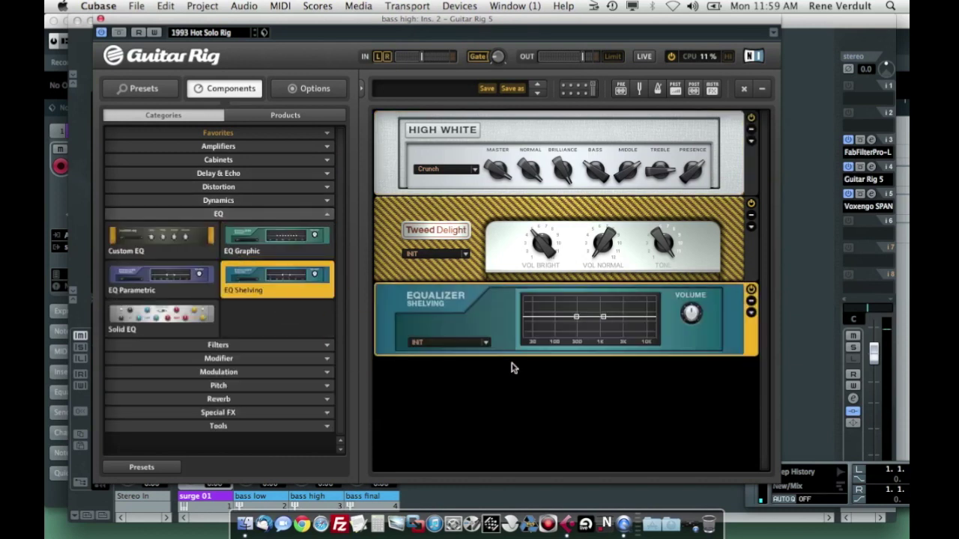
{"action": "left_click_drag", "start_coordinate": [563, 316], "coordinate": [632, 314]}
Add a Graphic EQ below the Shelving EQ and boost its bands to form peaks around 200 Hz, 1 kHz and above 3 kHz.
{"action": "left_click_drag", "start_coordinate": [251, 248], "coordinate": [495, 369]}
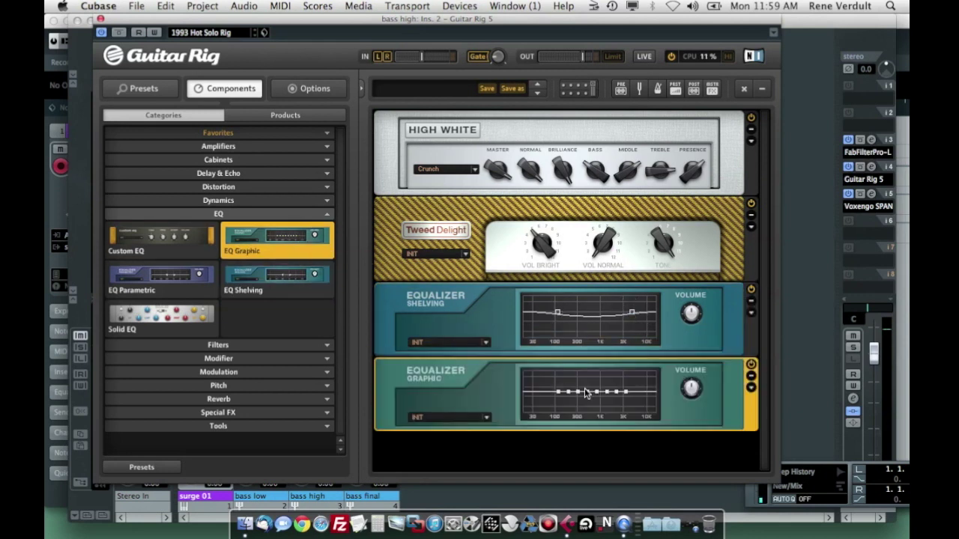
{"action": "mouse_move", "coordinate": [569, 393]}
{"action": "left_mouse_down"}
{"action": "mouse_move", "coordinate": [570, 379]}
{"action": "mouse_move", "coordinate": [626, 385]}
{"action": "mouse_move", "coordinate": [618, 381]}
{"action": "left_mouse_up"}
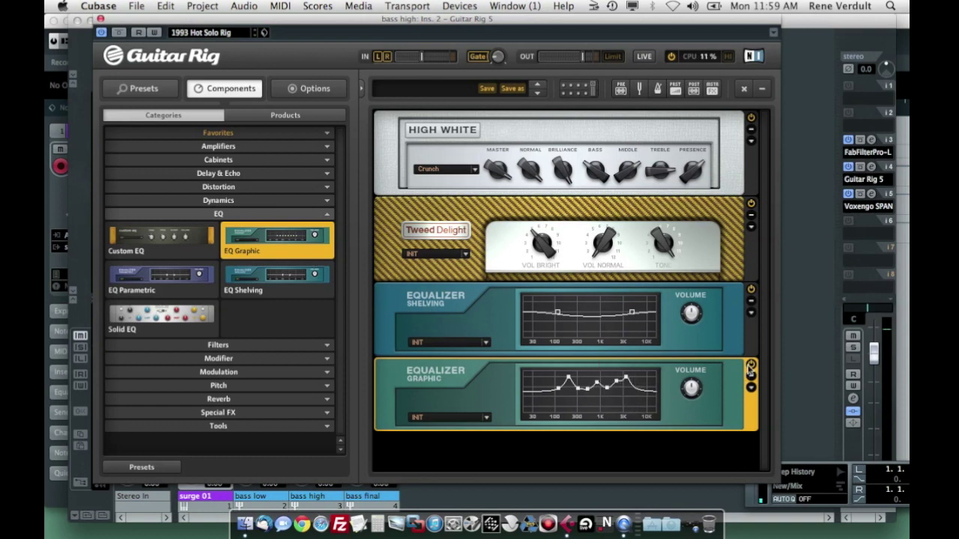
{"action": "left_click", "coordinate": [754, 335]}
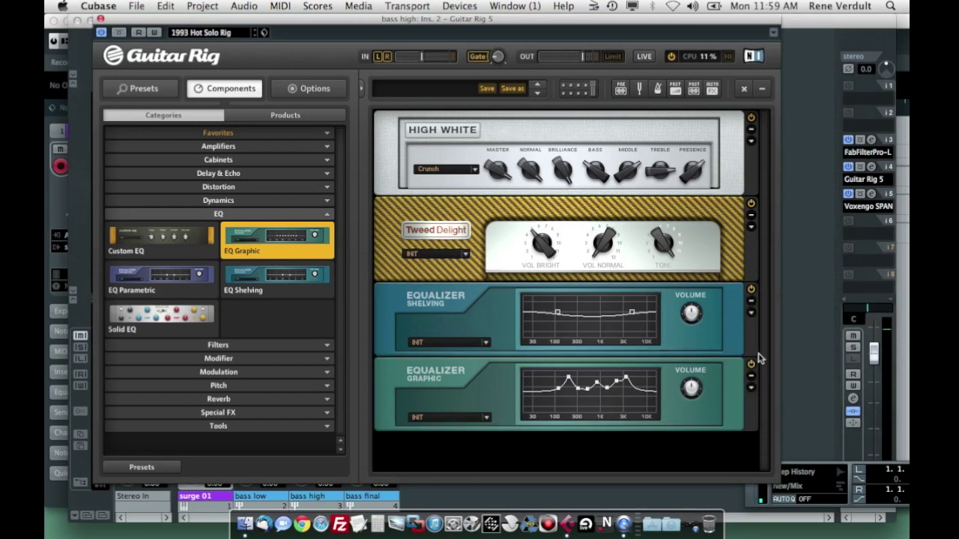
Move the Shelving EQ below the Graphic EQ and add a Split tool beneath it at the end of the rack.
{"action": "left_click_drag", "start_coordinate": [749, 342], "coordinate": [755, 434]}
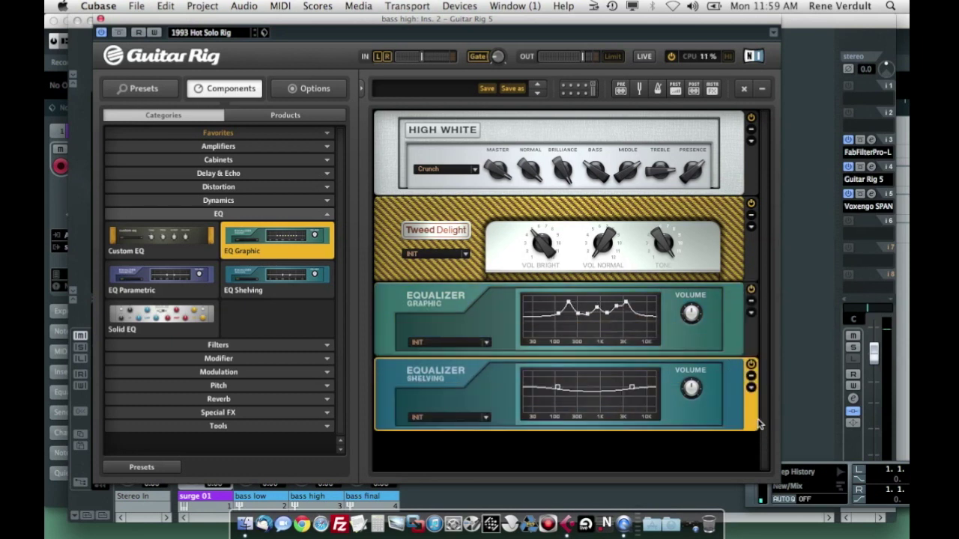
{"action": "left_click", "coordinate": [222, 215]}
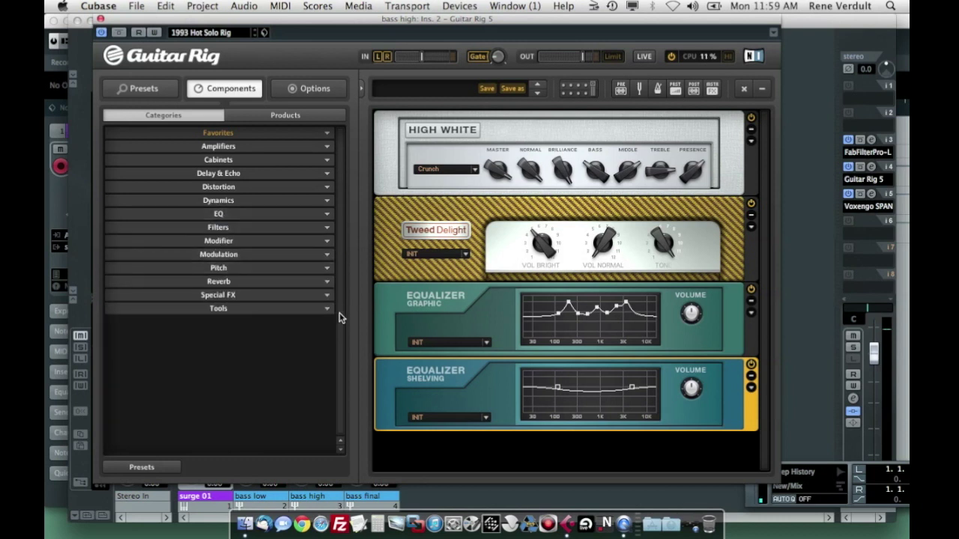
{"action": "left_click", "coordinate": [218, 308]}
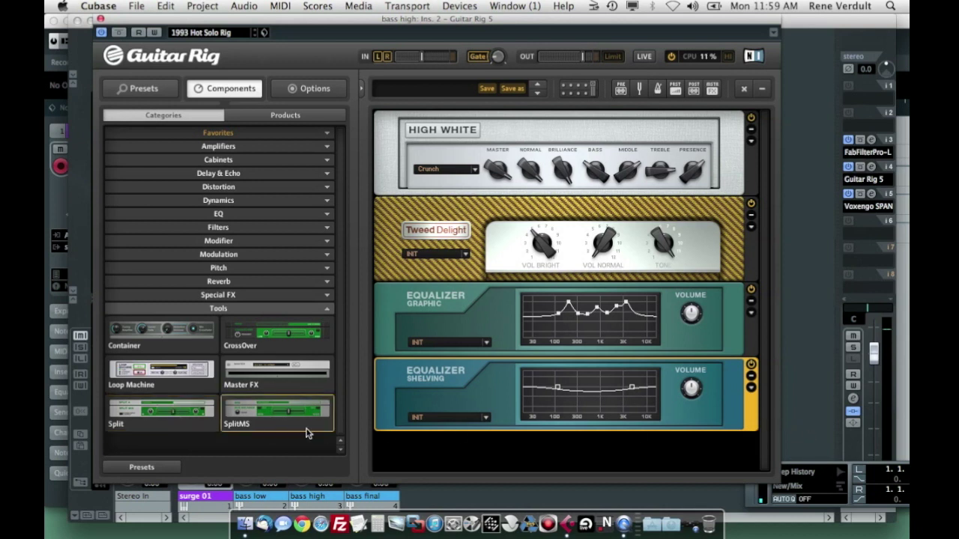
{"action": "left_click_drag", "start_coordinate": [161, 412], "coordinate": [678, 441]}
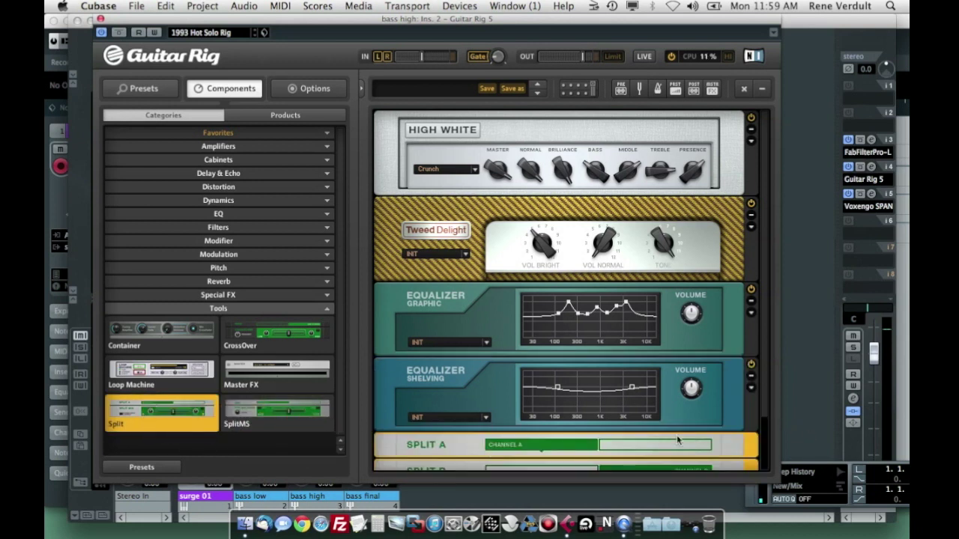
{"action": "left_click_drag", "start_coordinate": [762, 388], "coordinate": [769, 466]}
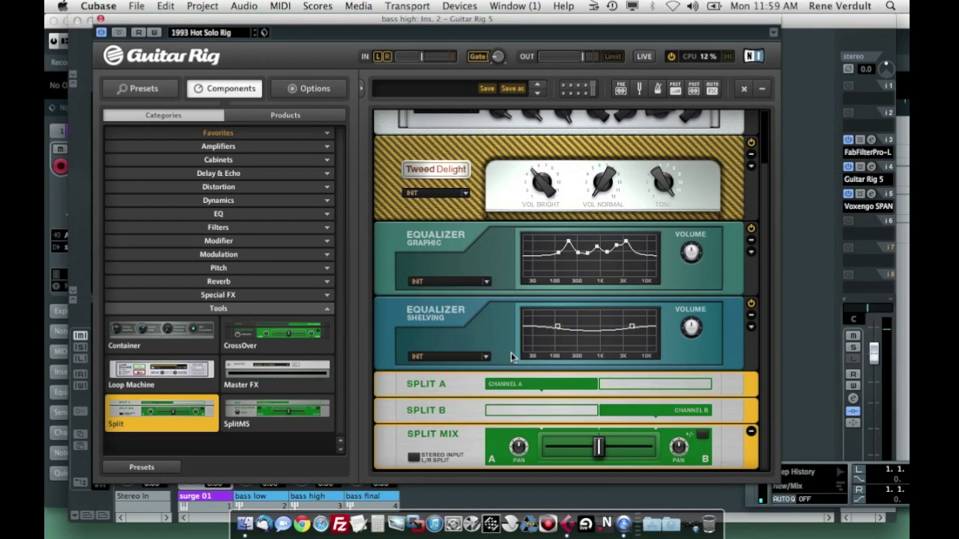
{"action": "left_click", "coordinate": [464, 391]}
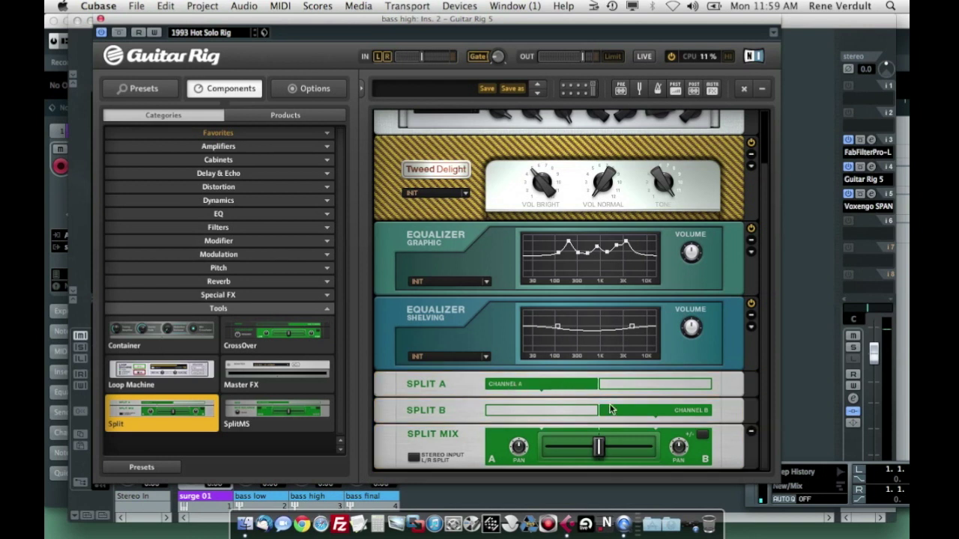
Set the Split Mix crossfader fully to channel A and add a Studio Reverb between Split B and Split Mix.
{"action": "left_click", "coordinate": [221, 308]}
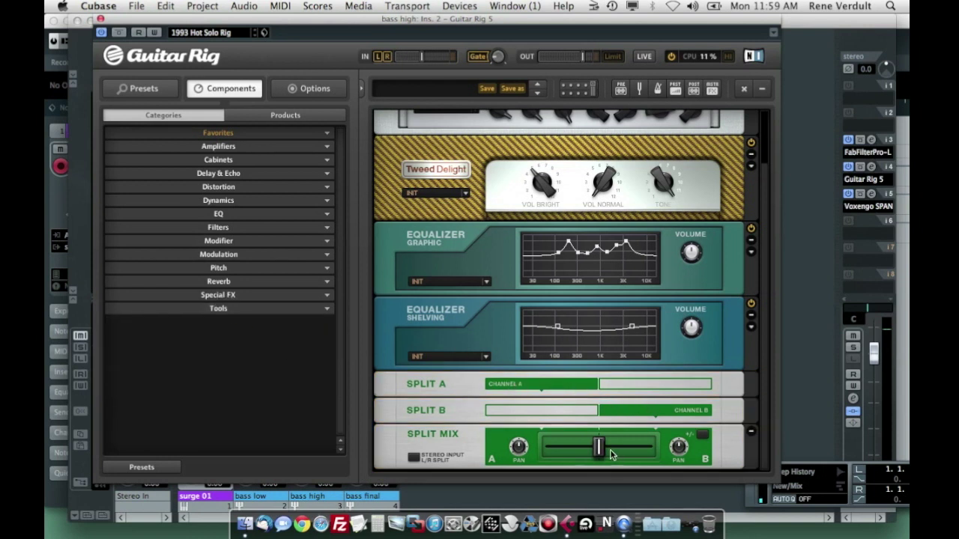
{"action": "left_click_drag", "start_coordinate": [599, 447], "coordinate": [512, 449]}
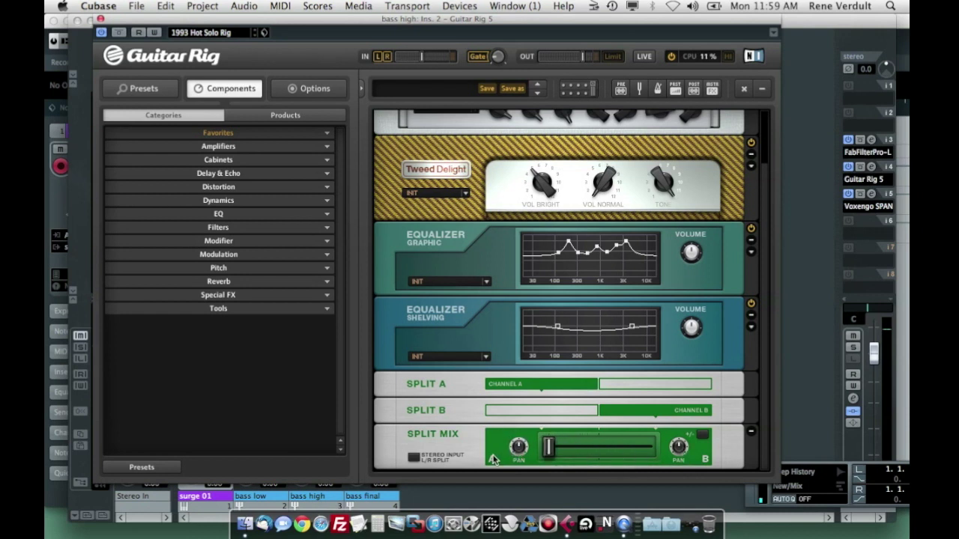
{"action": "left_click", "coordinate": [255, 282]}
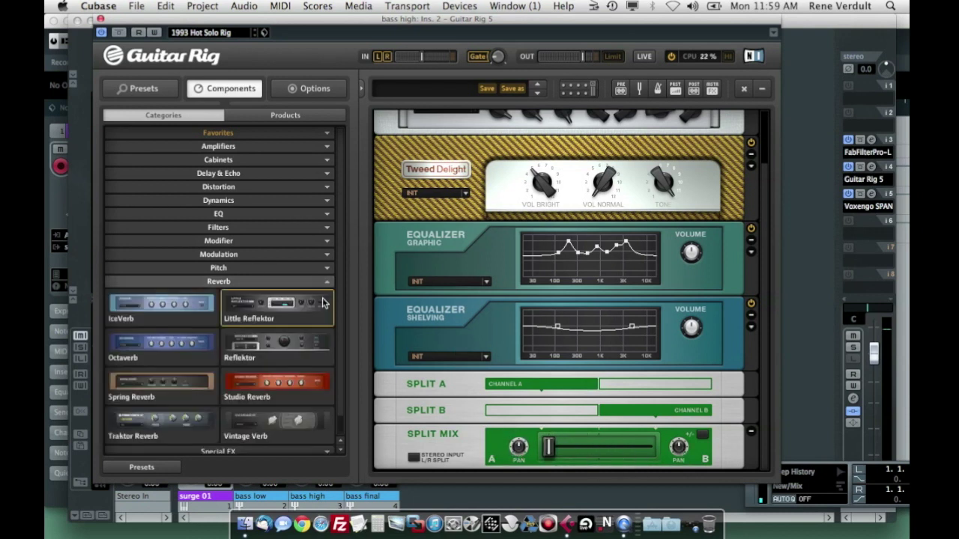
{"action": "left_click_drag", "start_coordinate": [298, 395], "coordinate": [423, 427]}
{"action": "scroll", "coordinate": [767, 413], "scroll_direction": "down", "scroll_amount": 2}
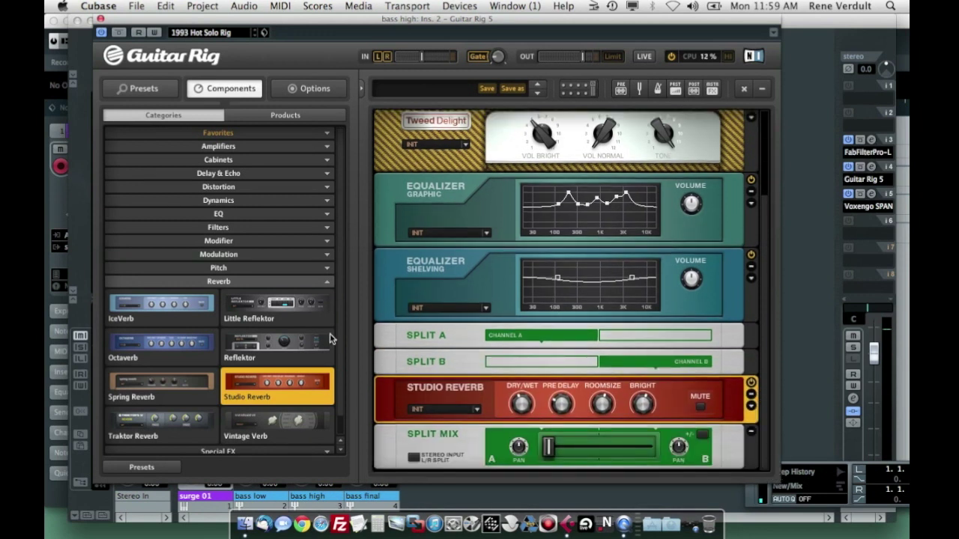
Add a Graphic EQ between Split B and the Studio Reverb and boost its band between 300 Hz and 1 kHz.
{"action": "left_click", "coordinate": [243, 282]}
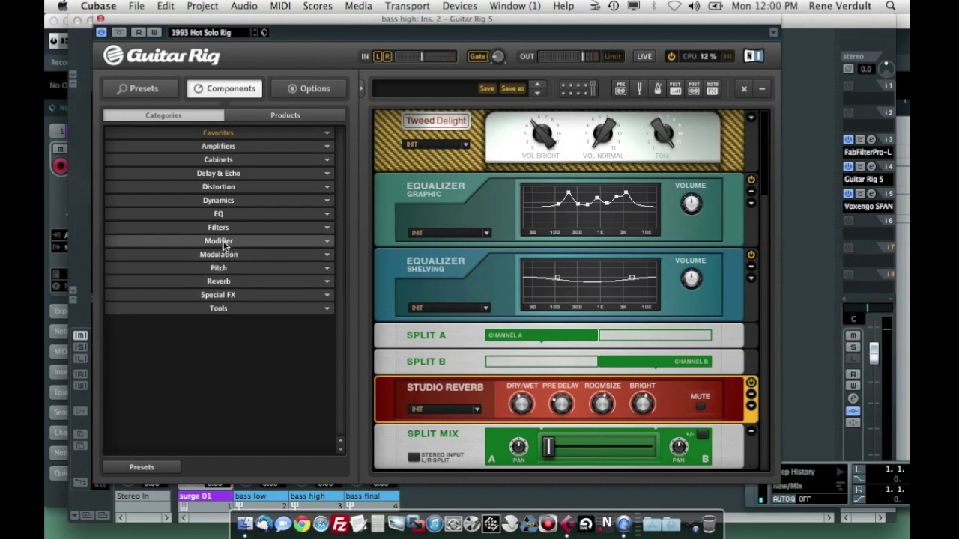
{"action": "left_click", "coordinate": [218, 214]}
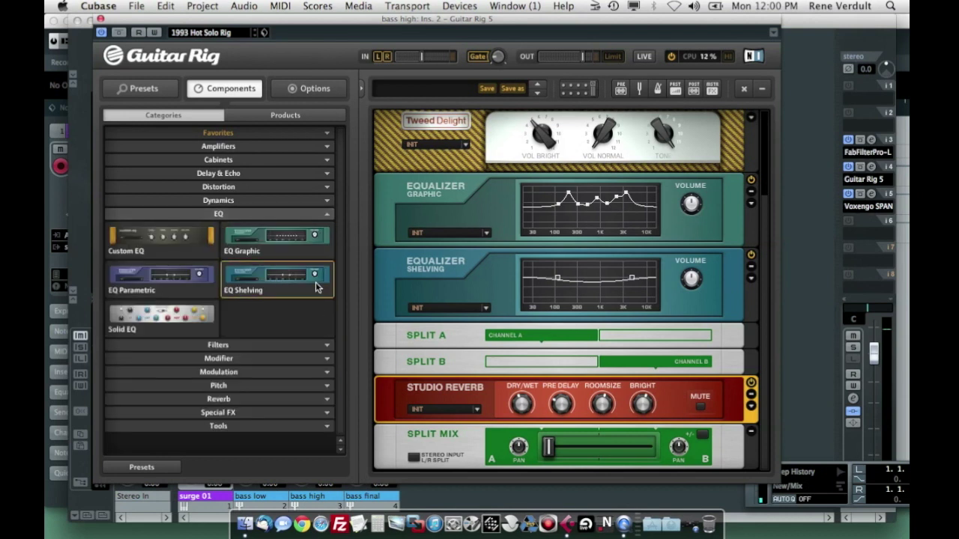
{"action": "left_click_drag", "start_coordinate": [284, 248], "coordinate": [483, 388]}
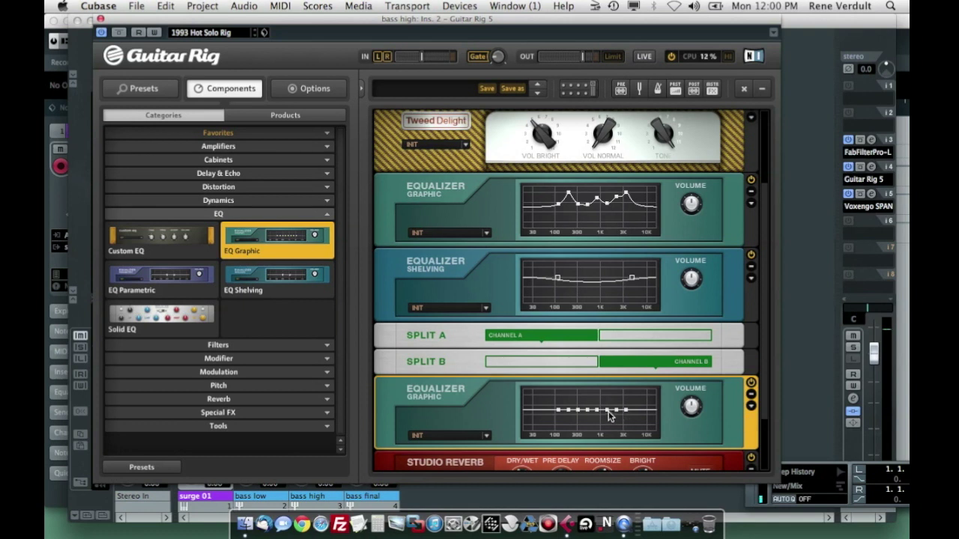
{"action": "left_click_drag", "start_coordinate": [589, 415], "coordinate": [587, 393]}
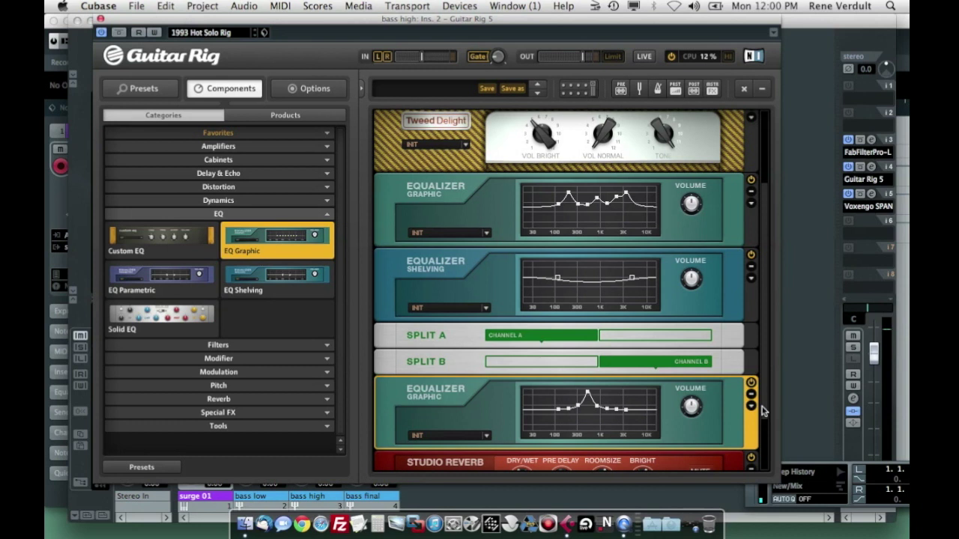
Add an Electric Lady flanger between Split B and the Graphic EQ and expand its additional settings.
{"action": "left_click", "coordinate": [216, 213]}
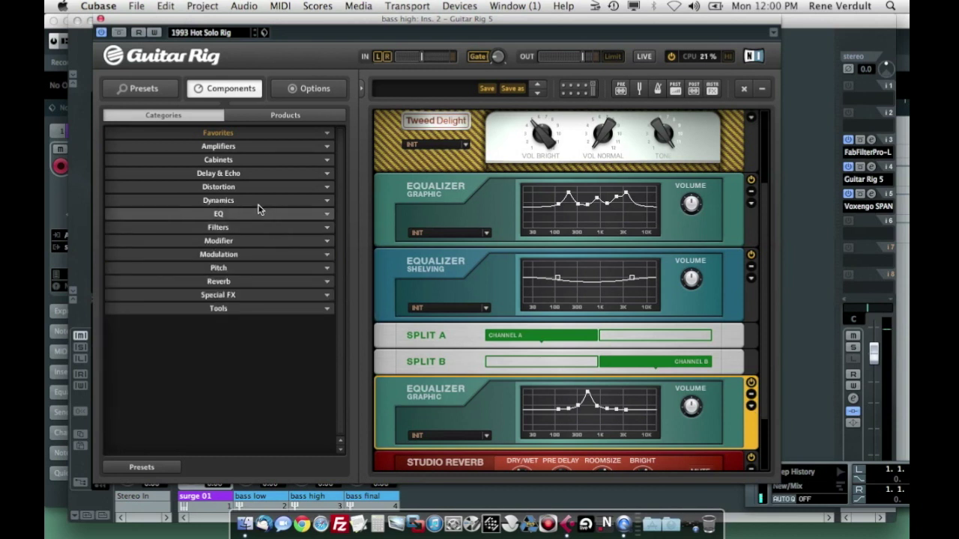
{"action": "left_click", "coordinate": [245, 255]}
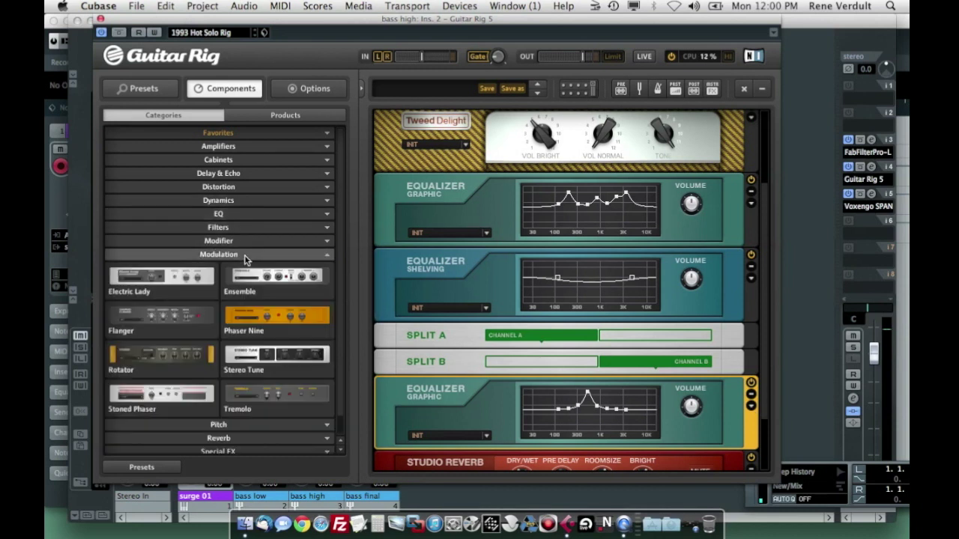
{"action": "left_click_drag", "start_coordinate": [159, 280], "coordinate": [428, 381]}
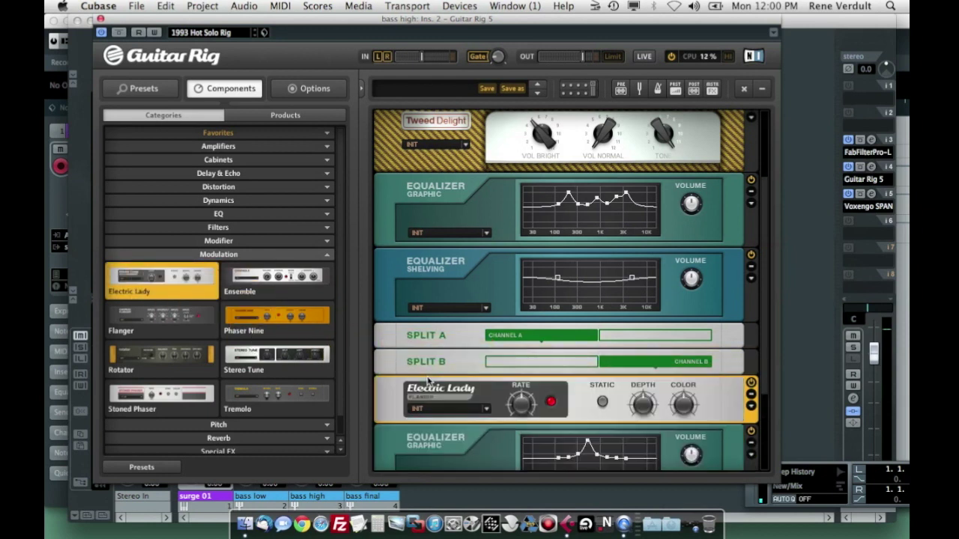
{"action": "left_click", "coordinate": [751, 405]}
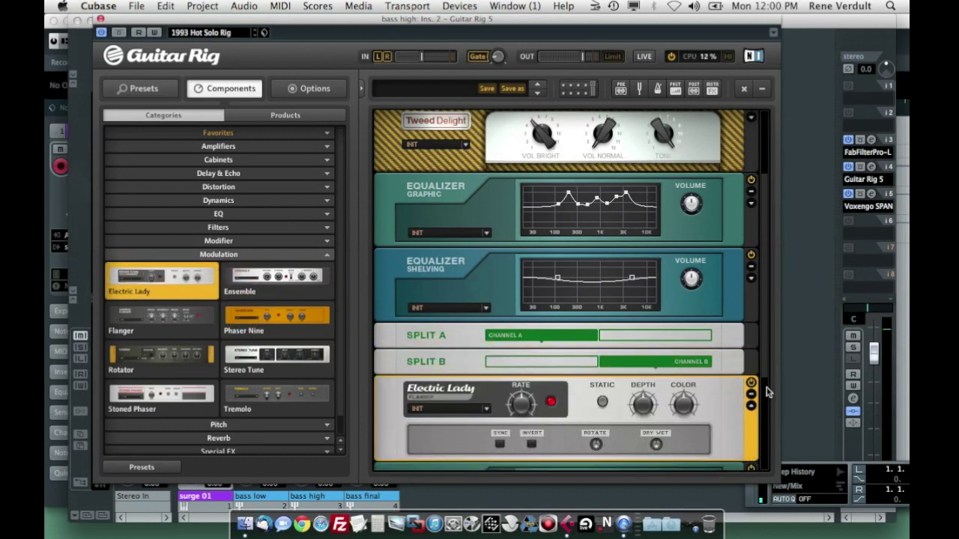
{"action": "scroll", "coordinate": [751, 382], "scroll_direction": "down", "scroll_amount": 3}
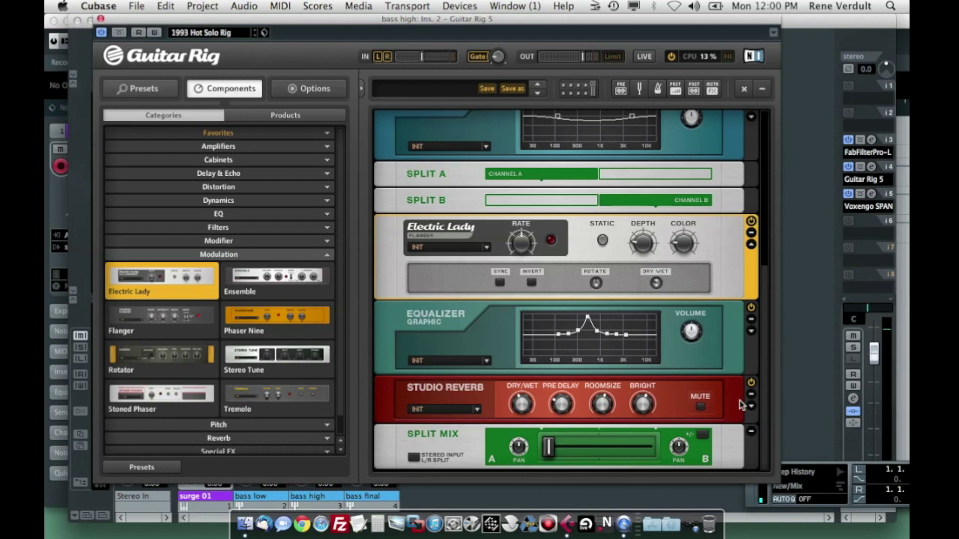
Add a Pro-Filter between the Studio Reverb and the Split Mix.
{"action": "left_click", "coordinate": [218, 227]}
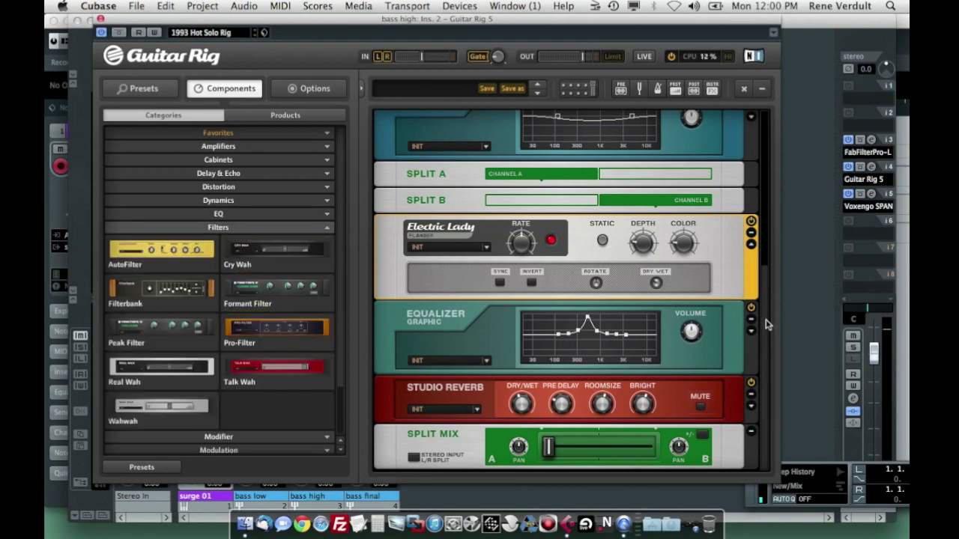
{"action": "left_click_drag", "start_coordinate": [307, 330], "coordinate": [470, 419]}
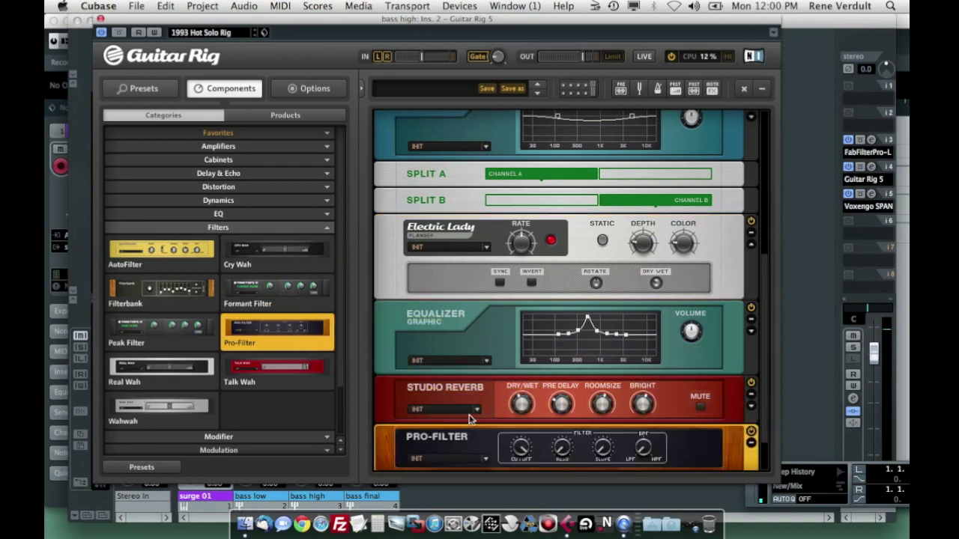
{"action": "scroll", "coordinate": [763, 420], "scroll_direction": "down", "scroll_amount": 2}
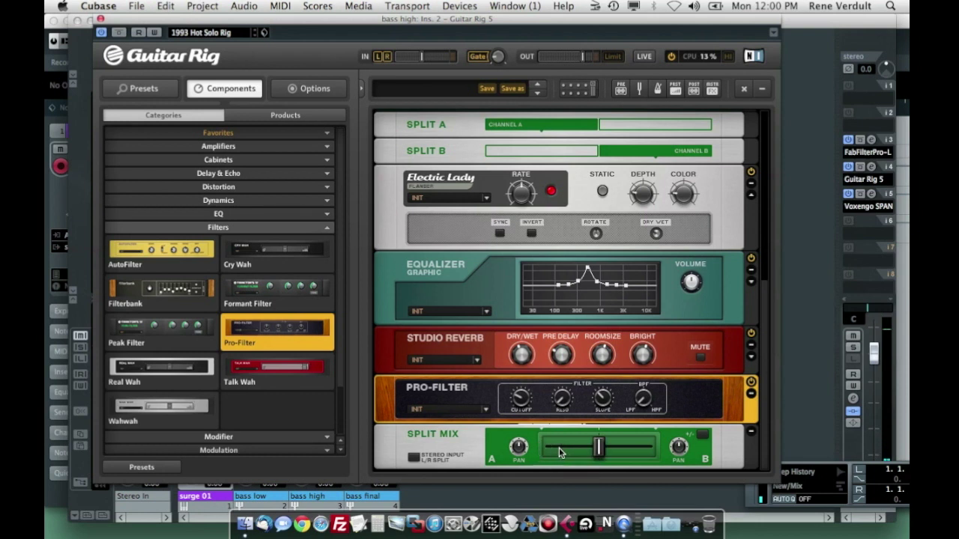
Return the Split Mix crossfader fully to channel A and review the rack from start to end.
{"action": "mouse_move", "coordinate": [553, 449]}
{"action": "left_mouse_down"}
{"action": "mouse_move", "coordinate": [700, 449]}
{"action": "mouse_move", "coordinate": [548, 449]}
{"action": "left_mouse_up"}
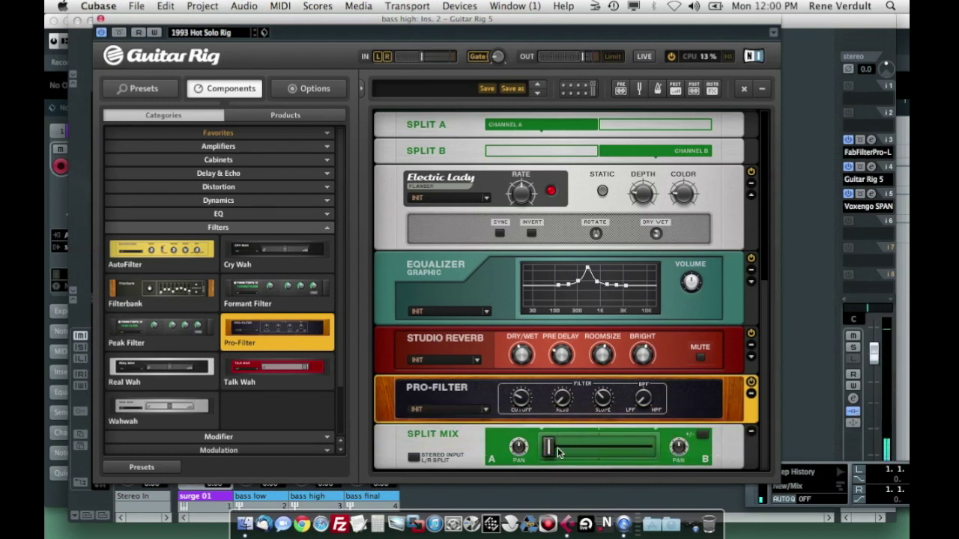
{"action": "left_click_drag", "start_coordinate": [552, 448], "coordinate": [462, 455]}
{"action": "scroll", "coordinate": [772, 313], "scroll_direction": "up", "scroll_amount": 5}
{"action": "scroll", "coordinate": [766, 353], "scroll_direction": "down", "scroll_amount": 5}
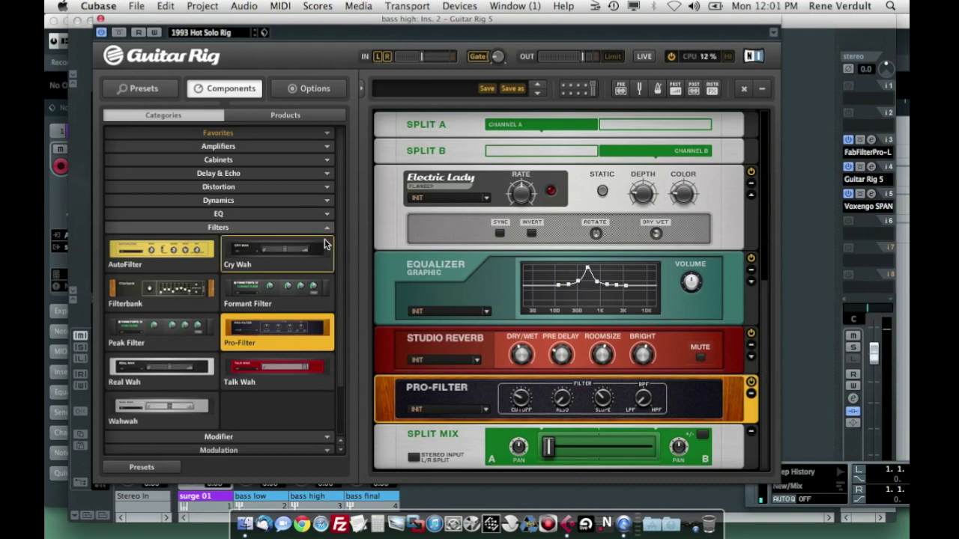
Add an LFO modifier below the Split Mix and assign it to the Split Mix crossfader.
{"action": "left_click", "coordinate": [284, 229]}
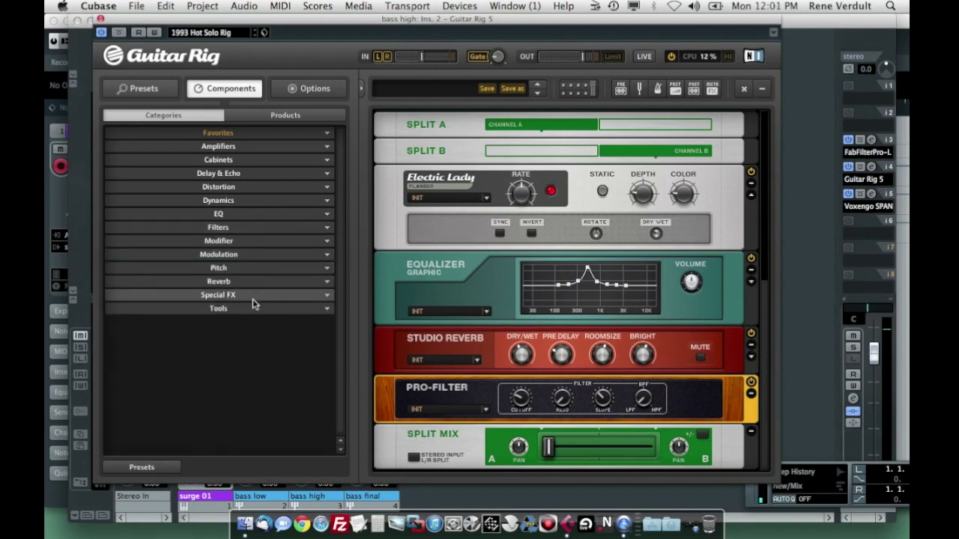
{"action": "left_click", "coordinate": [224, 241]}
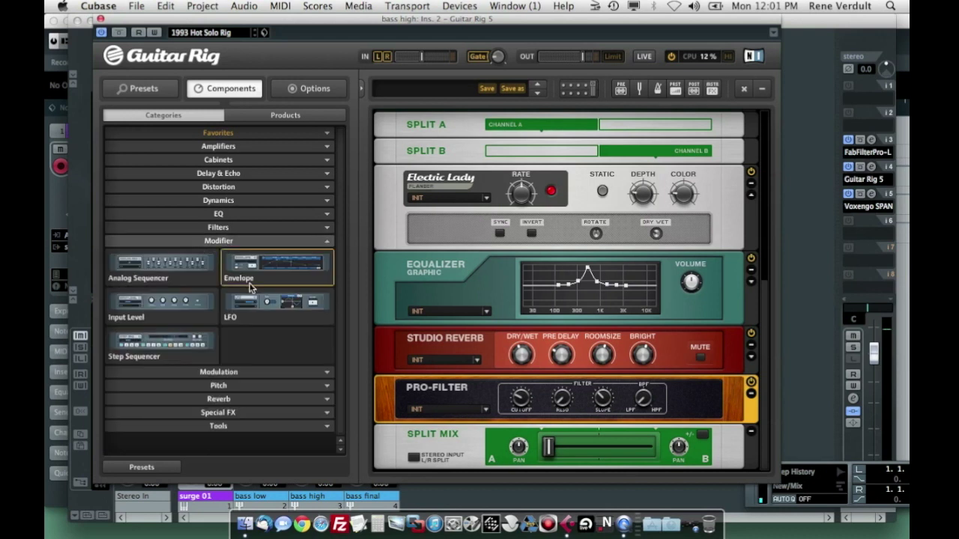
{"action": "left_click_drag", "start_coordinate": [296, 307], "coordinate": [464, 468]}
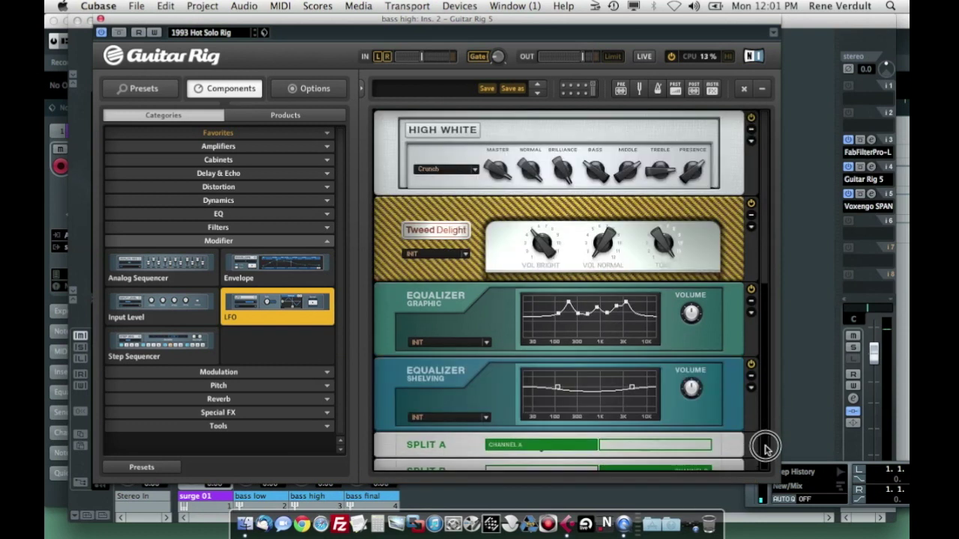
{"action": "left_click_drag", "start_coordinate": [766, 444], "coordinate": [770, 470]}
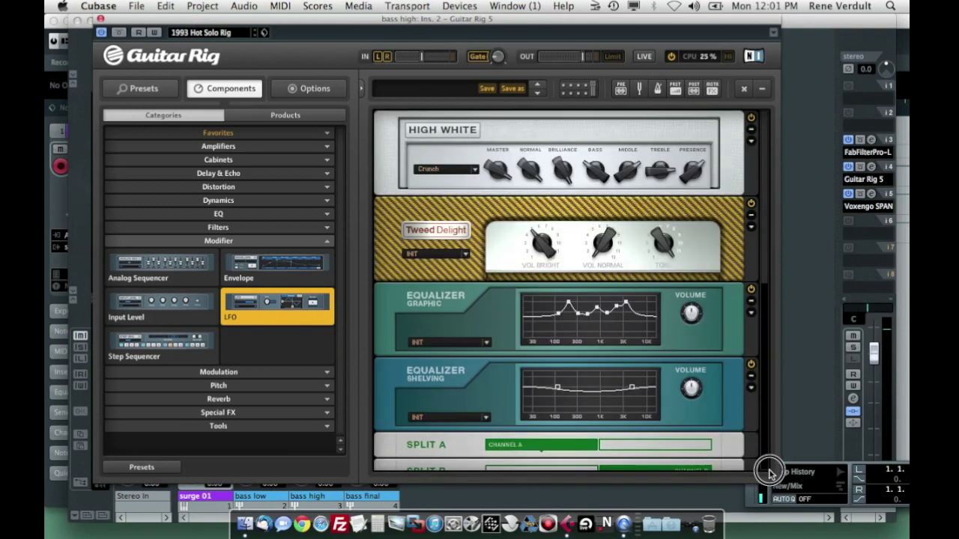
{"action": "left_click", "coordinate": [768, 472]}
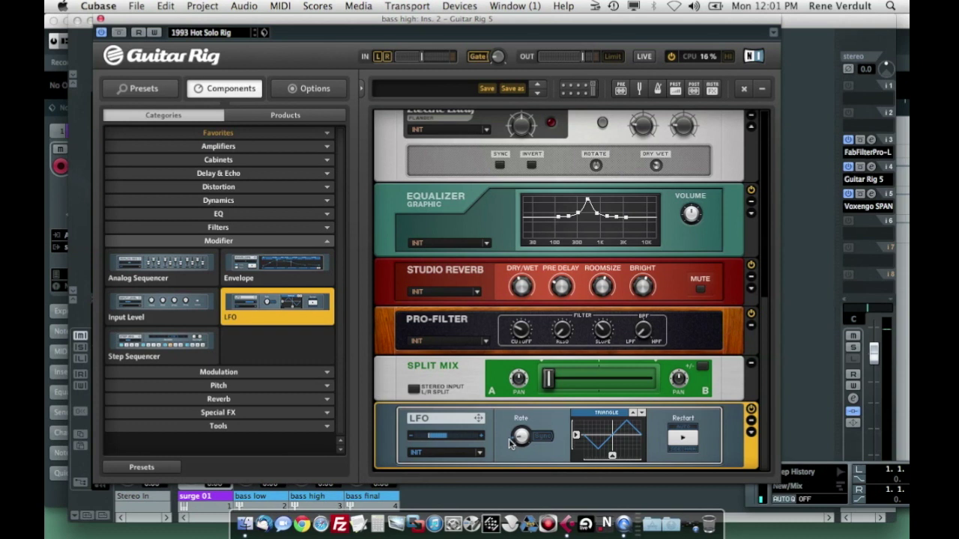
{"action": "left_click_drag", "start_coordinate": [478, 419], "coordinate": [552, 382]}
Change the LFO waveform to sine, lowering its vertical-axis handle and shifting its horizontal-axis handle slightly towards the start of the wave.
{"action": "left_click_drag", "start_coordinate": [575, 436], "coordinate": [573, 486]}
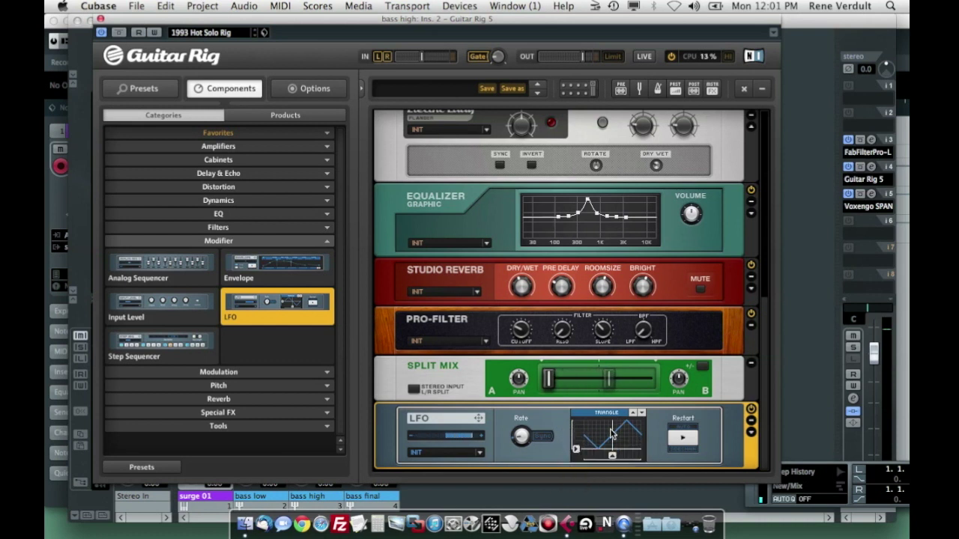
{"action": "left_click", "coordinate": [642, 414]}
{"action": "left_click_drag", "start_coordinate": [616, 456], "coordinate": [600, 460]}
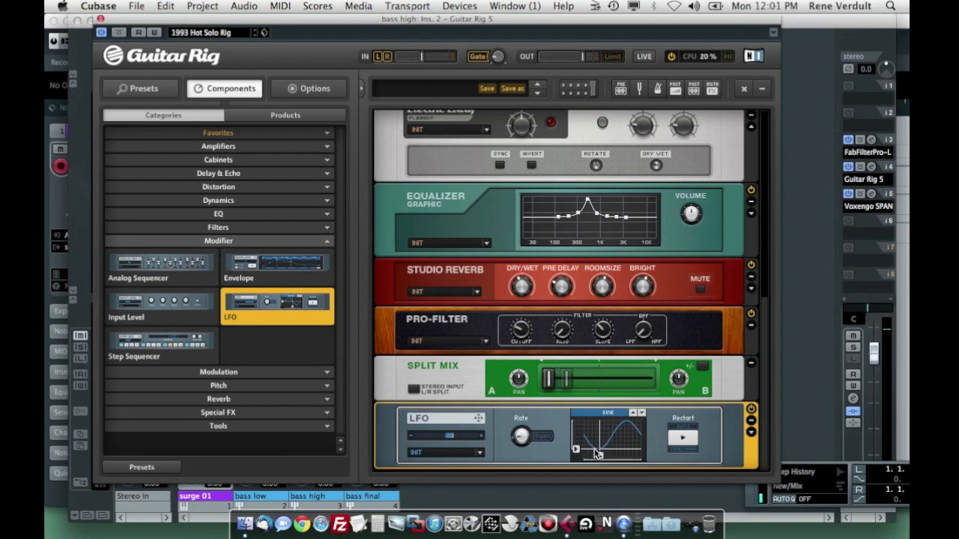
Enable automatic restart and tempo sync on the LFO and adjust its rate.
{"action": "left_click", "coordinate": [684, 441]}
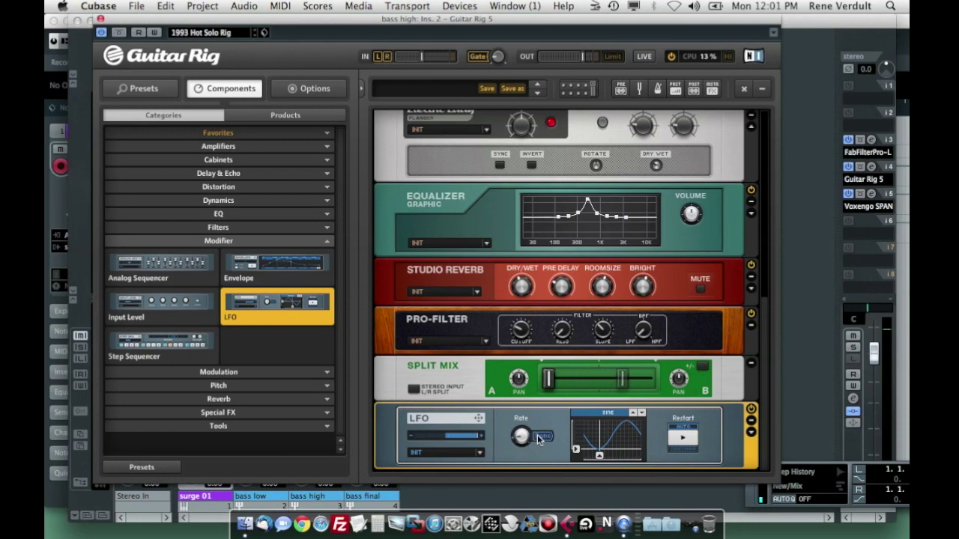
{"action": "left_click_drag", "start_coordinate": [527, 440], "coordinate": [528, 437]}
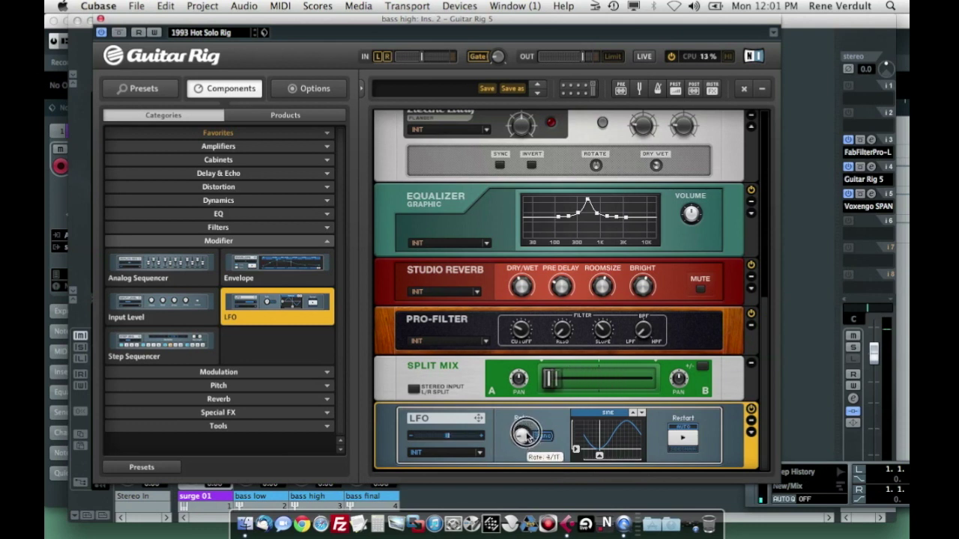
{"action": "left_click_drag", "start_coordinate": [528, 438], "coordinate": [528, 434]}
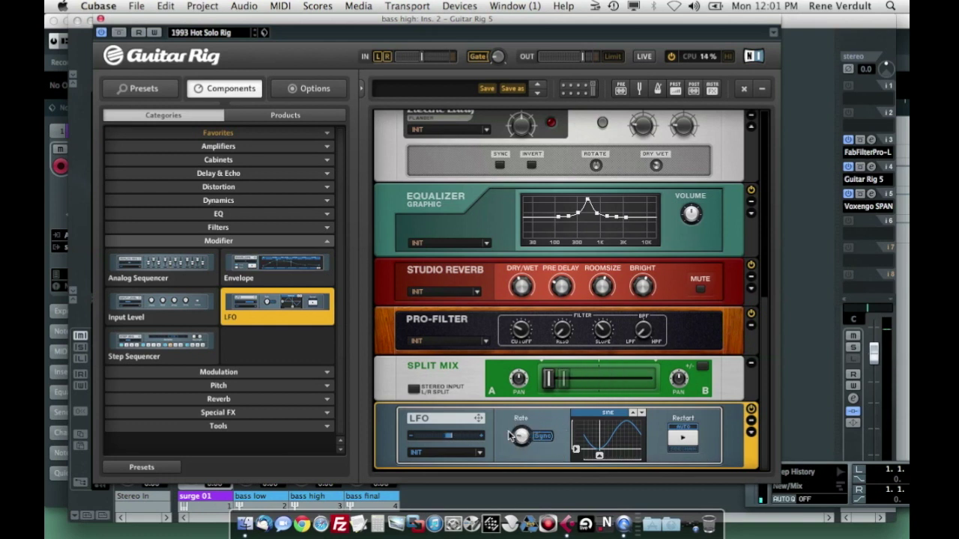
Raise the Graphic Equalizer's maximum frequency and slightly boost its upper bands, collapse its extended controls and close Guitar Rig.
{"action": "mouse_move", "coordinate": [478, 418]}
{"action": "left_mouse_down"}
{"action": "mouse_move", "coordinate": [504, 338]}
{"action": "mouse_move", "coordinate": [518, 329]}
{"action": "left_mouse_up"}
{"action": "left_click", "coordinate": [751, 213]}
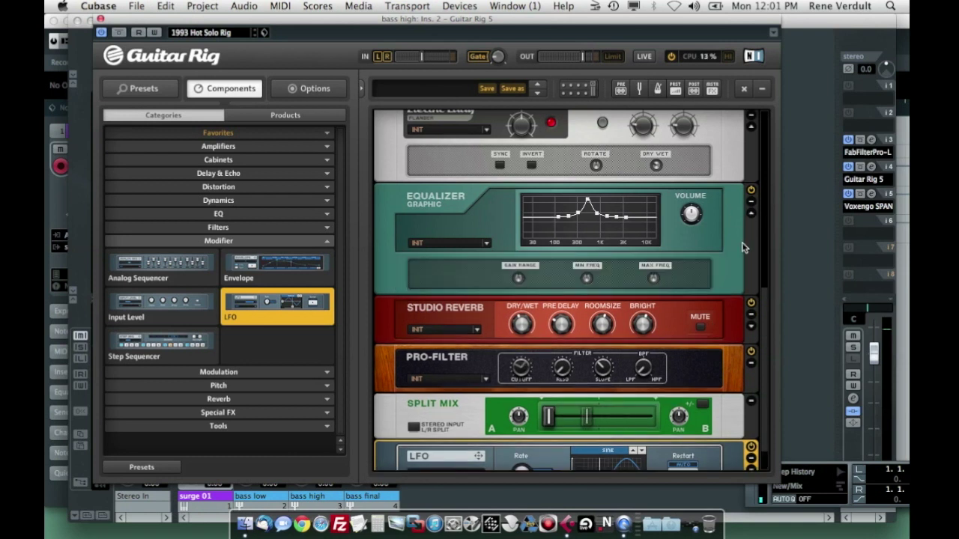
{"action": "left_click_drag", "start_coordinate": [482, 454], "coordinate": [655, 274]}
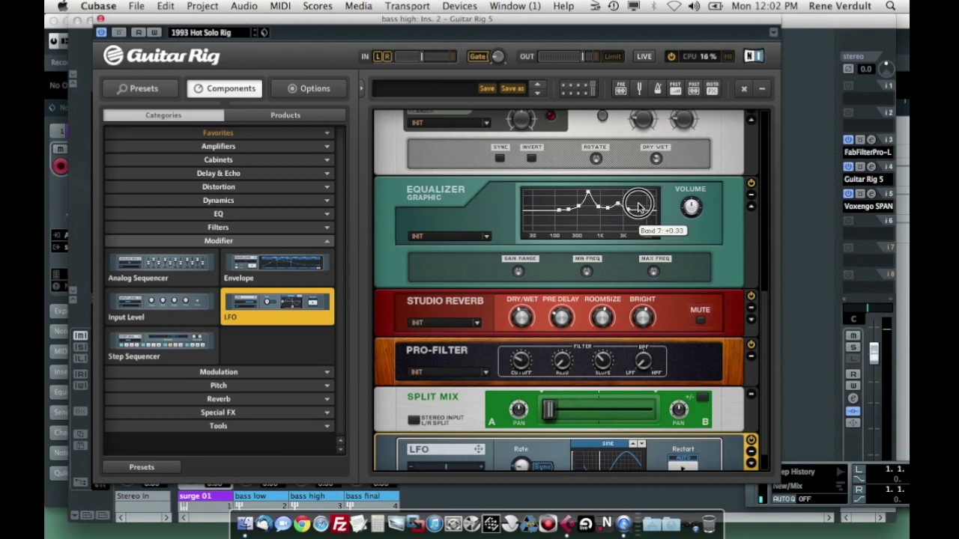
{"action": "left_click", "coordinate": [750, 206]}
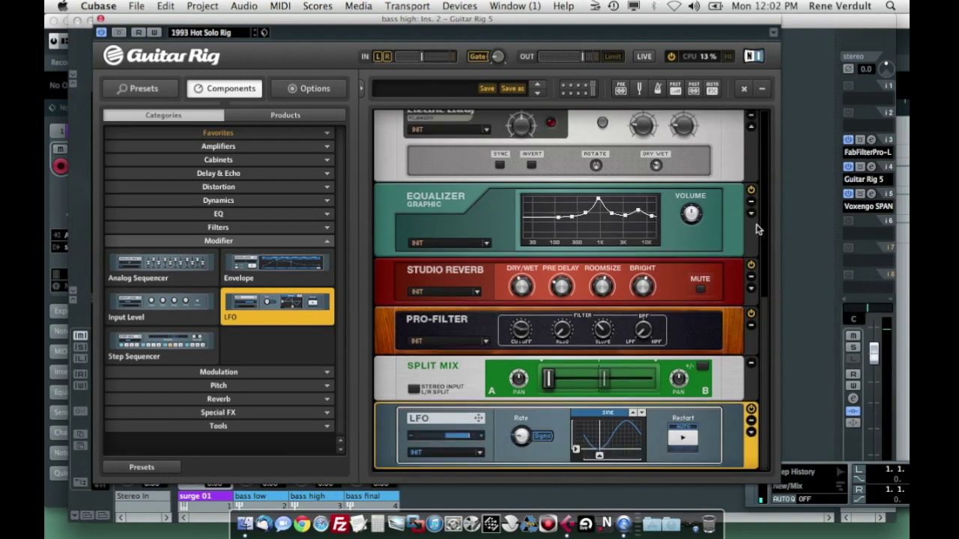
{"action": "left_click_drag", "start_coordinate": [764, 310], "coordinate": [775, 368]}
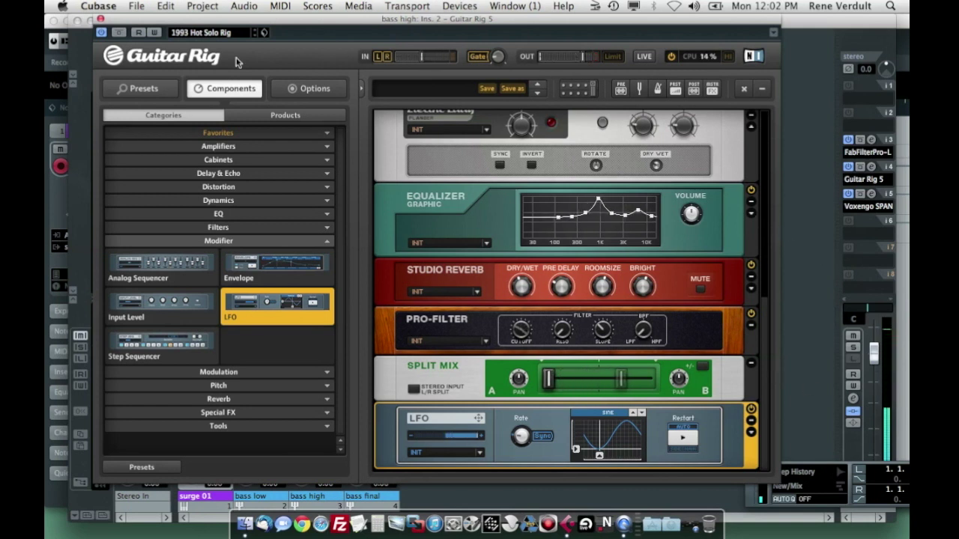
{"action": "left_click", "coordinate": [100, 19]}
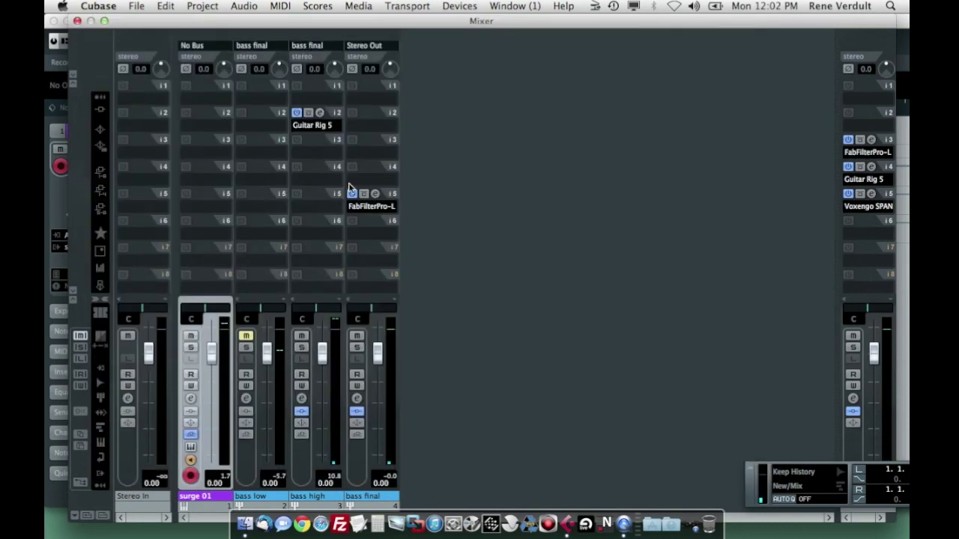
Insert the Native Instruments Driver effect in insert slot 3 of the bass high channel.
{"action": "left_click", "coordinate": [321, 156]}
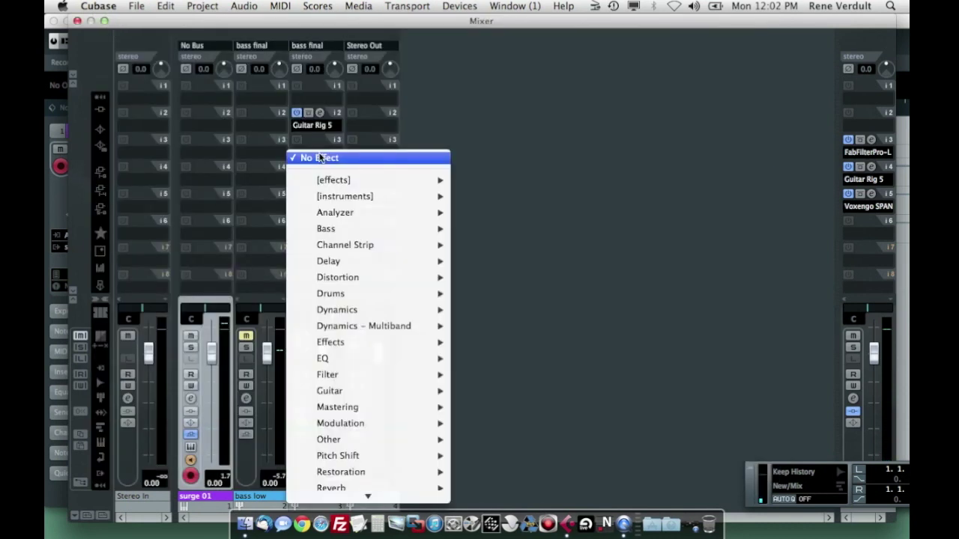
{"action": "mouse_move", "coordinate": [337, 197]}
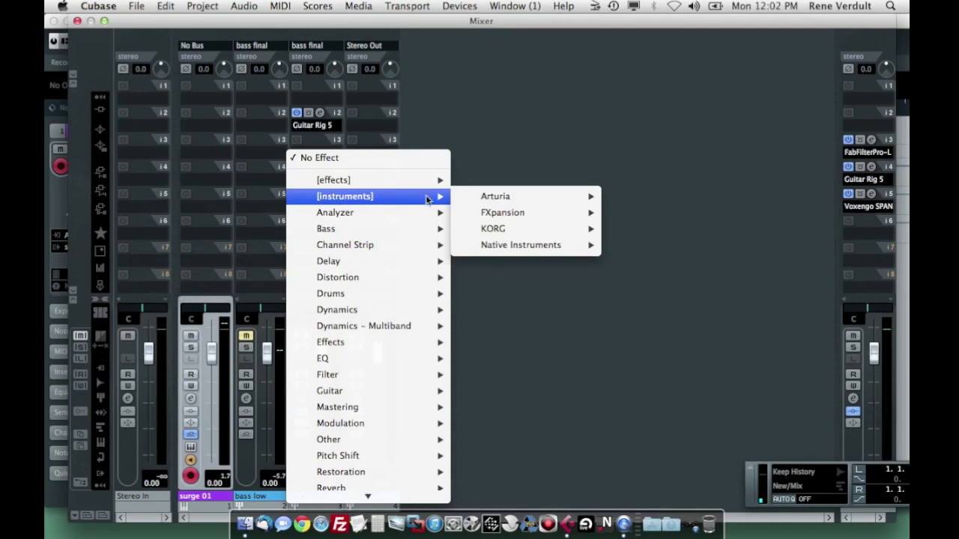
{"action": "mouse_move", "coordinate": [484, 249]}
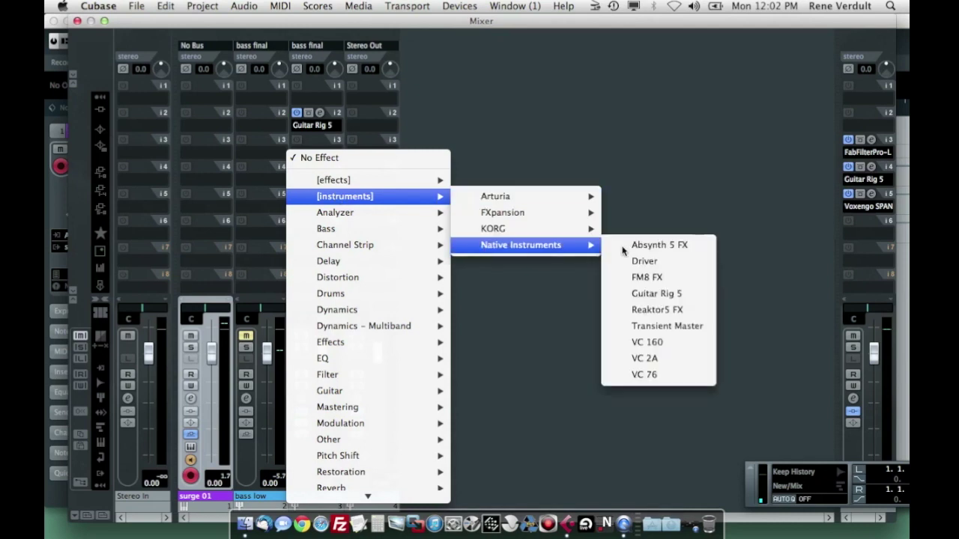
{"action": "left_click", "coordinate": [688, 260]}
{"action": "left_click_drag", "start_coordinate": [555, 118], "coordinate": [504, 116]}
Adjust Driver's resonance, distortion and color, and raise the envelope modulation amounts of both the frequency and the distortion.
{"action": "left_click_drag", "start_coordinate": [481, 217], "coordinate": [482, 221]}
{"action": "left_click_drag", "start_coordinate": [607, 258], "coordinate": [616, 238]}
{"action": "left_click_drag", "start_coordinate": [601, 329], "coordinate": [595, 272]}
{"action": "left_click_drag", "start_coordinate": [533, 328], "coordinate": [534, 305]}
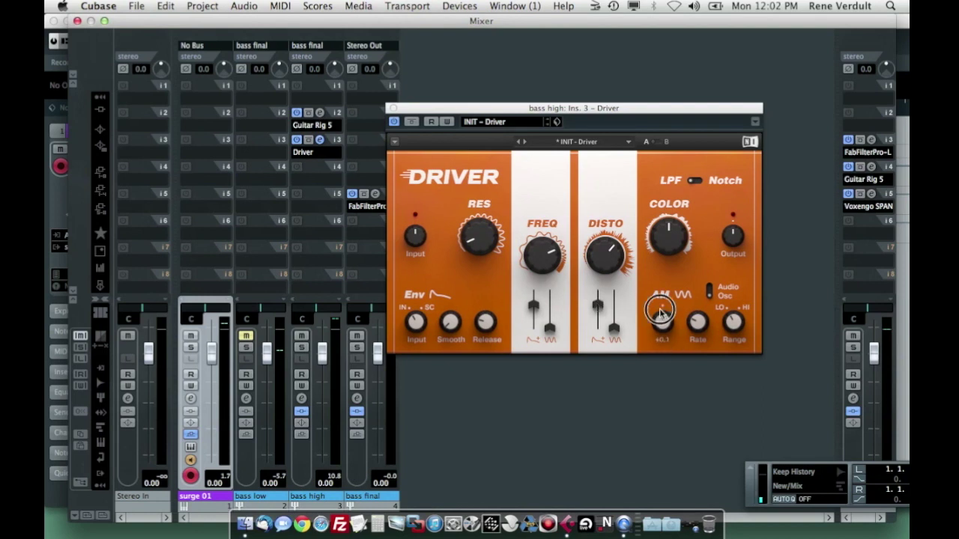
{"action": "left_click_drag", "start_coordinate": [668, 220], "coordinate": [673, 213]}
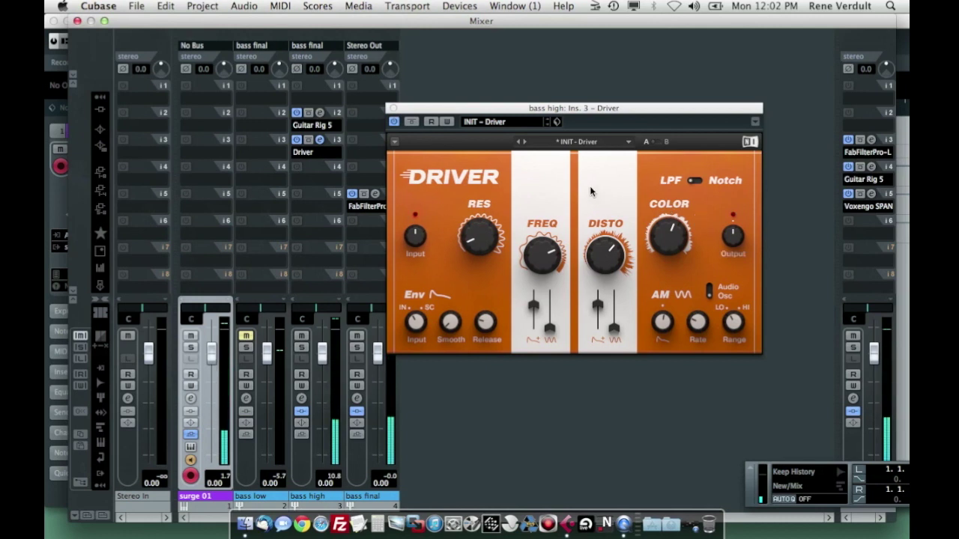
Insert the REQ 4 Stereo equalizer in insert slot 4 of the bass high channel.
{"action": "left_click", "coordinate": [314, 180]}
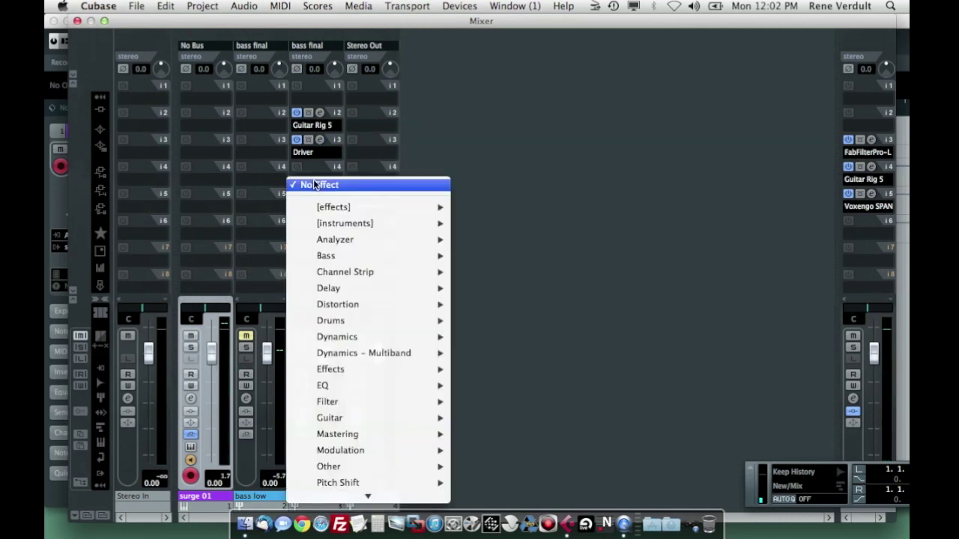
{"action": "mouse_move", "coordinate": [367, 389]}
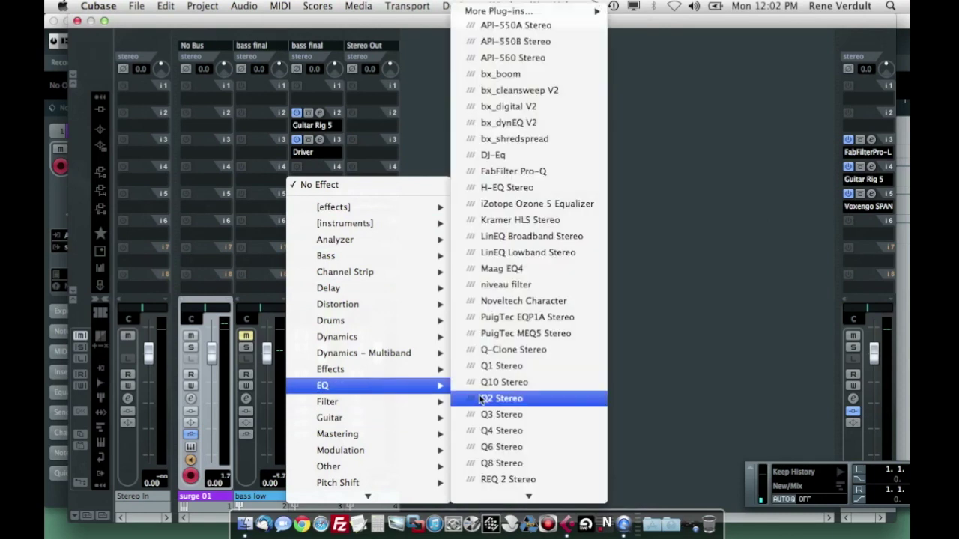
{"action": "left_click", "coordinate": [594, 313]}
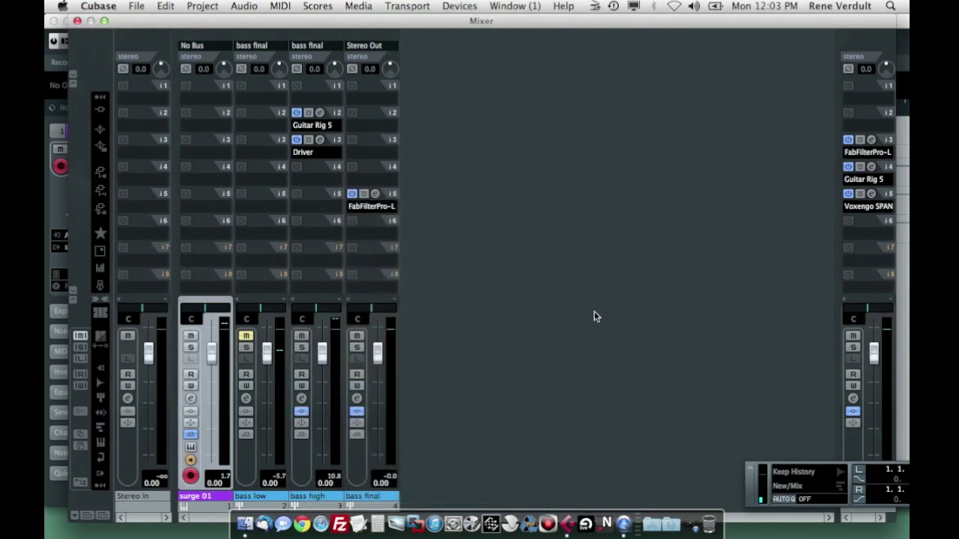
Cut REQ 4 band 2 by about 4.4 dB at 252 Hz, boost the band 6 high shelf around 3642 Hz, and close the equalizer.
{"action": "left_click_drag", "start_coordinate": [664, 213], "coordinate": [636, 209]}
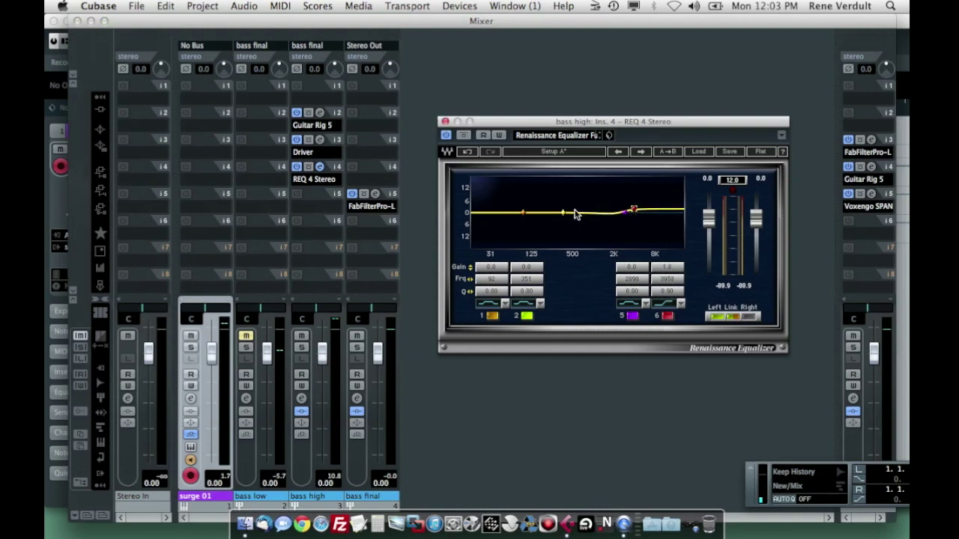
{"action": "left_click_drag", "start_coordinate": [552, 214], "coordinate": [552, 221]}
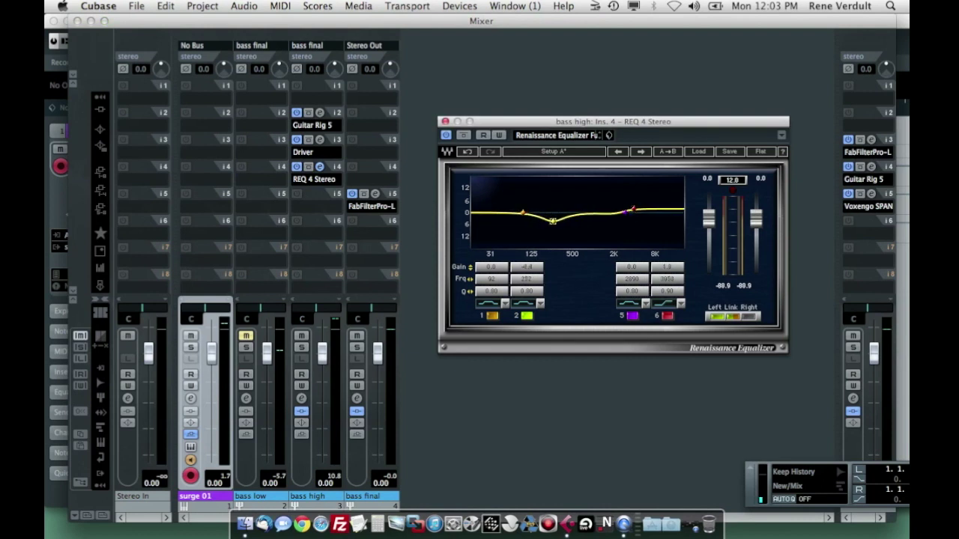
{"action": "left_click_drag", "start_coordinate": [637, 214], "coordinate": [633, 209]}
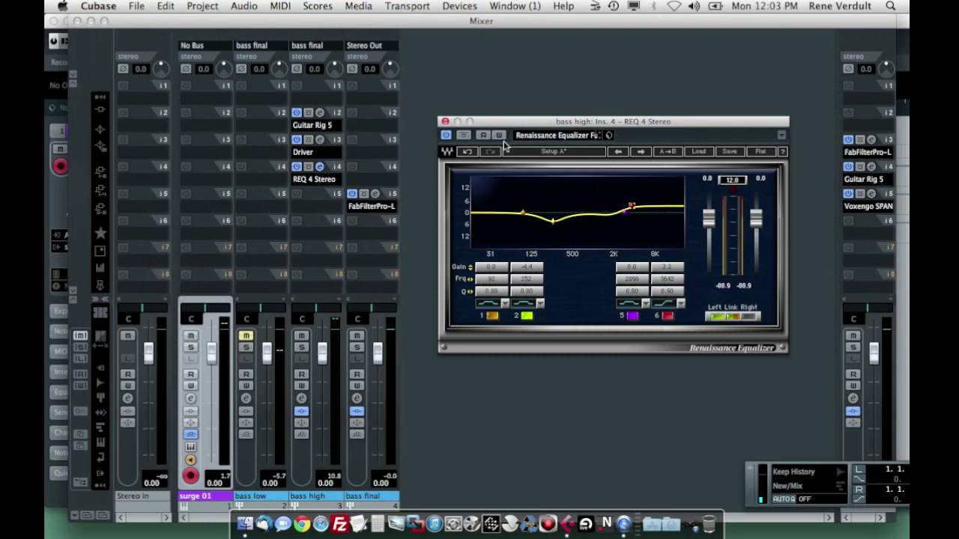
{"action": "left_click", "coordinate": [445, 122]}
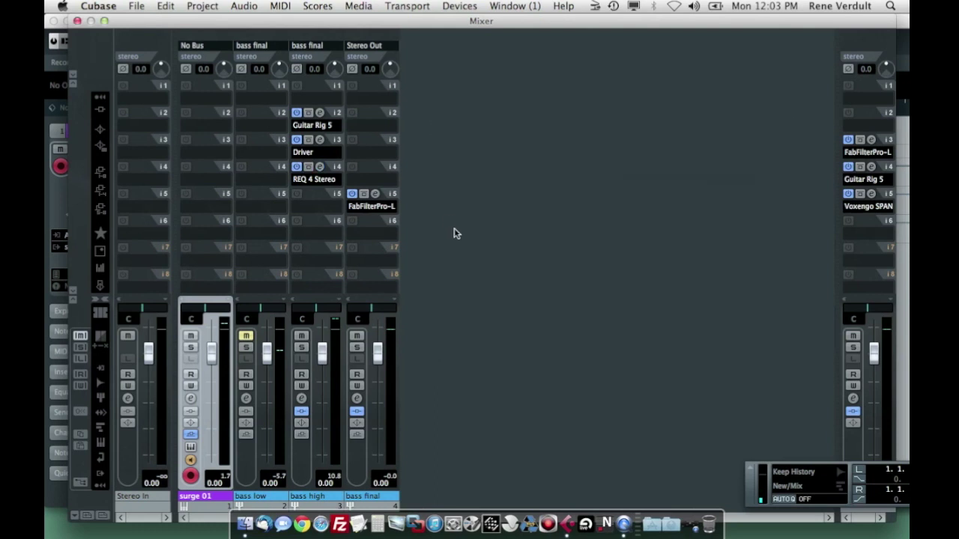
Insert FabFilter Pro-Q in slot 5 of bass high and set a low cut at about 284 Hz.
{"action": "left_click", "coordinate": [308, 206]}
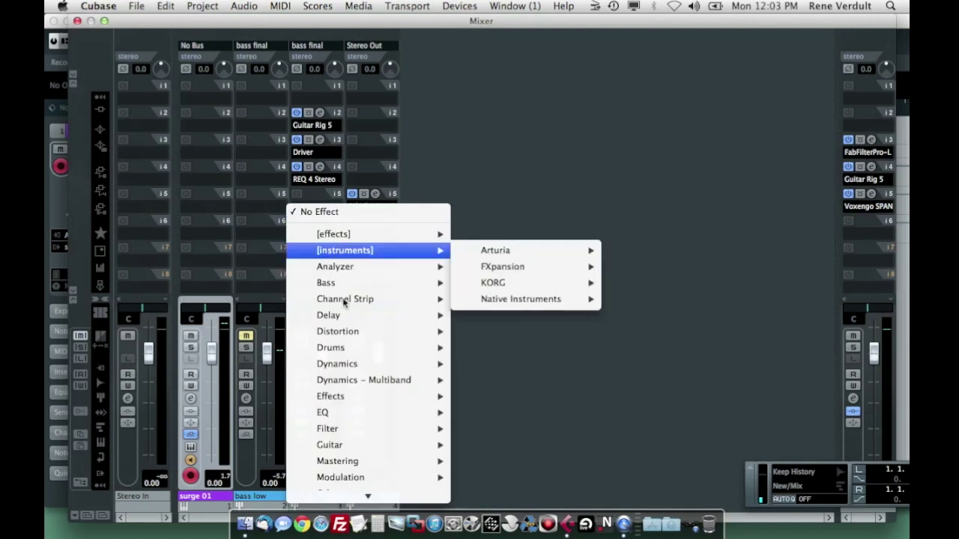
{"action": "mouse_move", "coordinate": [368, 379]}
{"action": "mouse_move", "coordinate": [367, 414]}
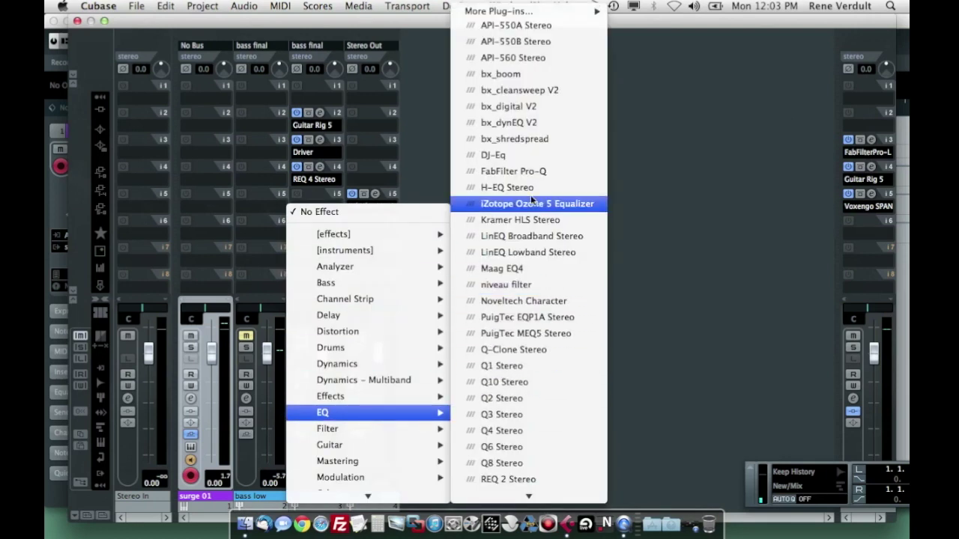
{"action": "left_click", "coordinate": [517, 171]}
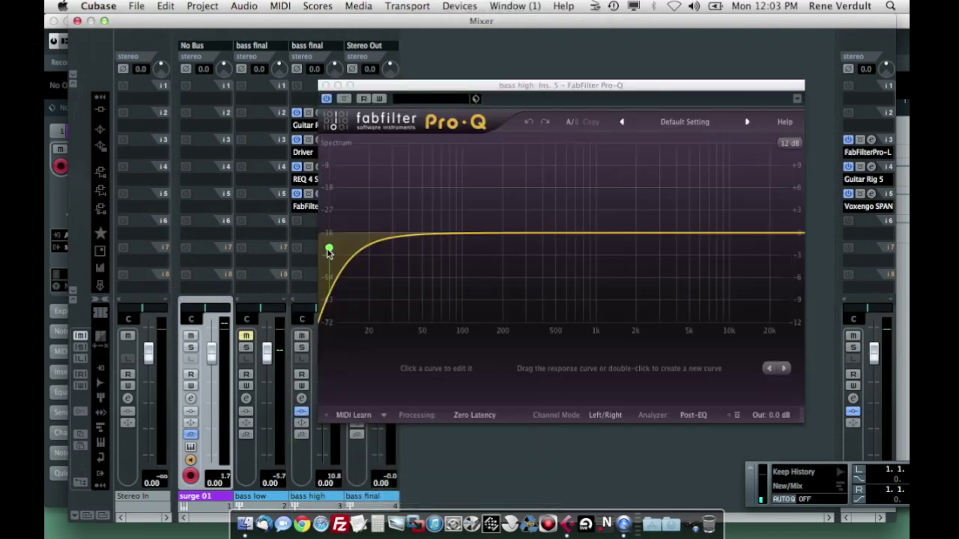
{"action": "left_click_drag", "start_coordinate": [329, 248], "coordinate": [523, 256]}
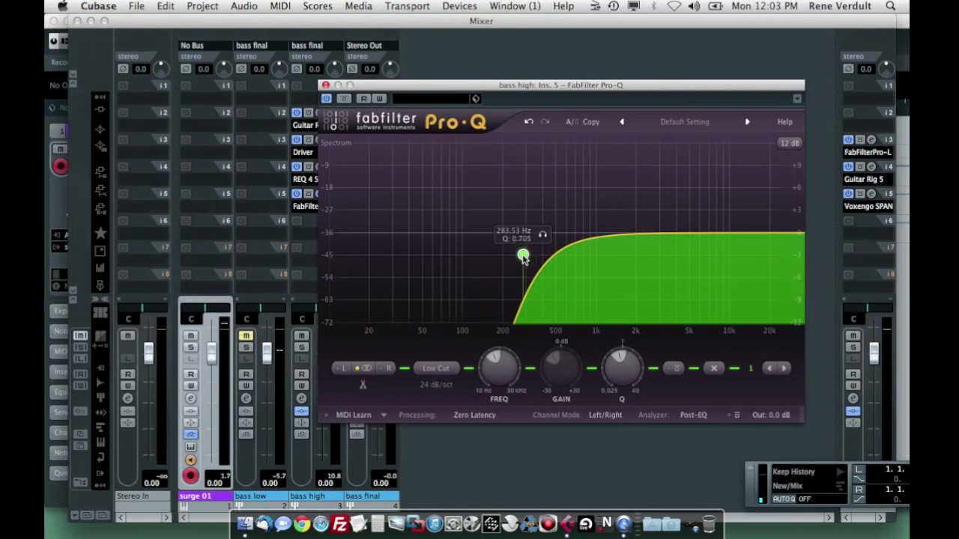
{"action": "left_click", "coordinate": [325, 85]}
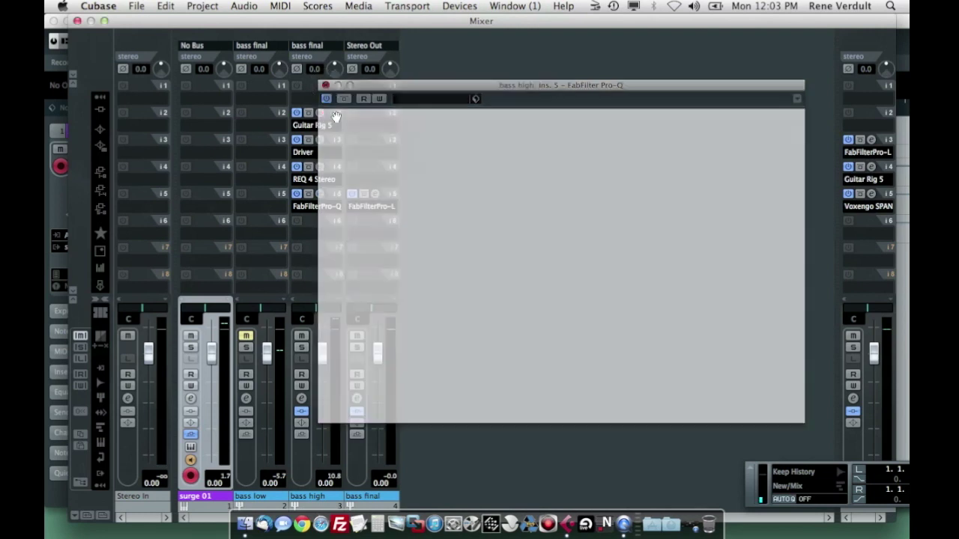
Copy the Pro-Q insert to slot 5 of bass low and change its band to a high cut at about 371 Hz.
{"action": "left_click_drag", "start_coordinate": [336, 198], "coordinate": [262, 198]}
{"action": "left_click", "coordinate": [265, 195]}
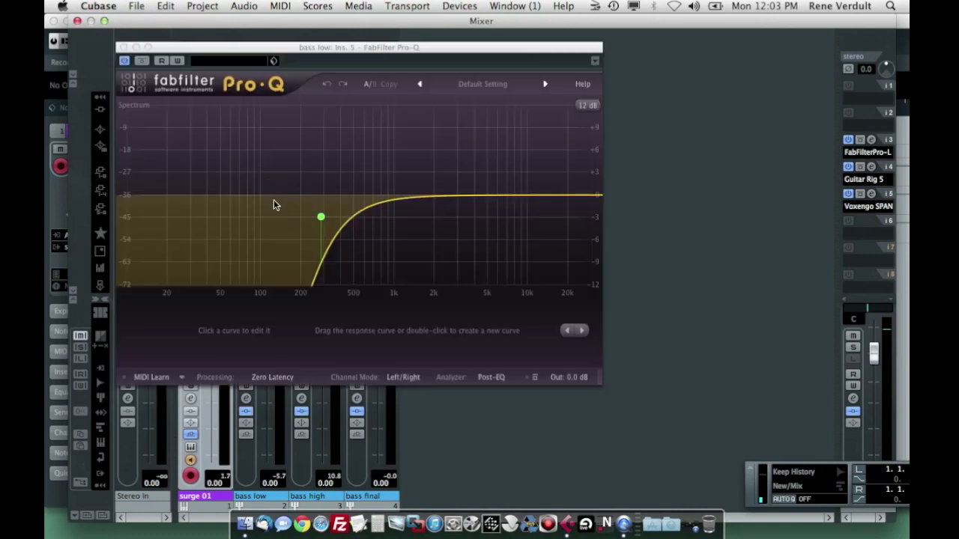
{"action": "right_click", "coordinate": [322, 217]}
{"action": "mouse_move", "coordinate": [341, 245]}
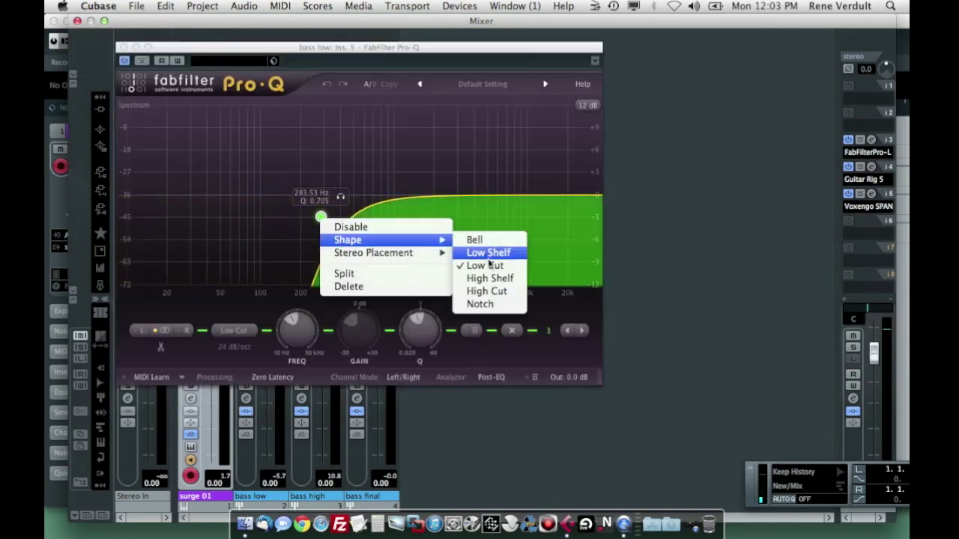
{"action": "left_click", "coordinate": [494, 291]}
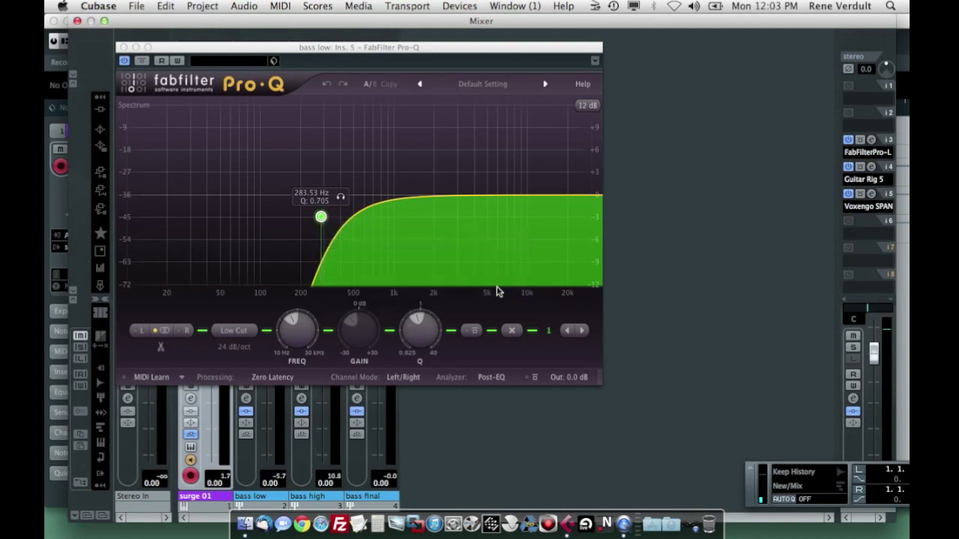
{"action": "left_click_drag", "start_coordinate": [324, 218], "coordinate": [334, 217]}
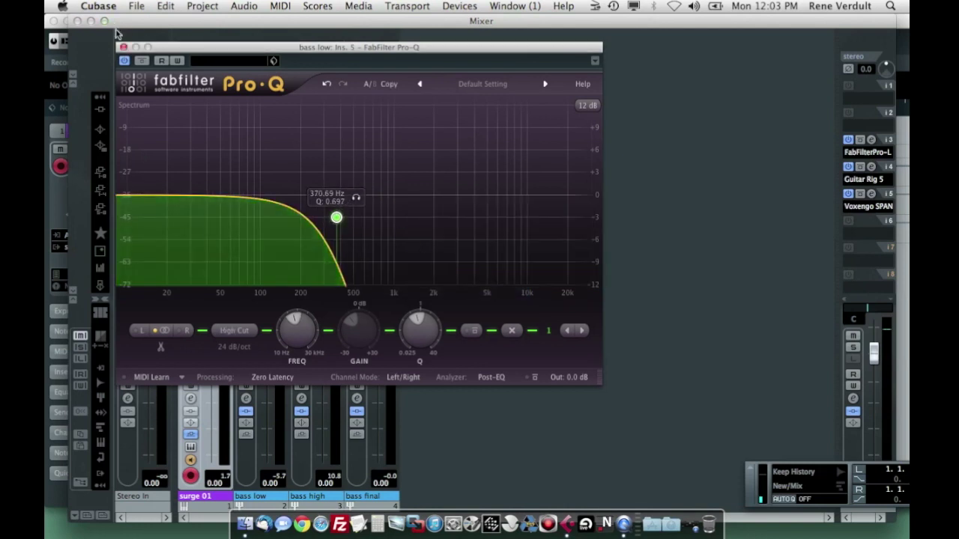
{"action": "left_click", "coordinate": [139, 63]}
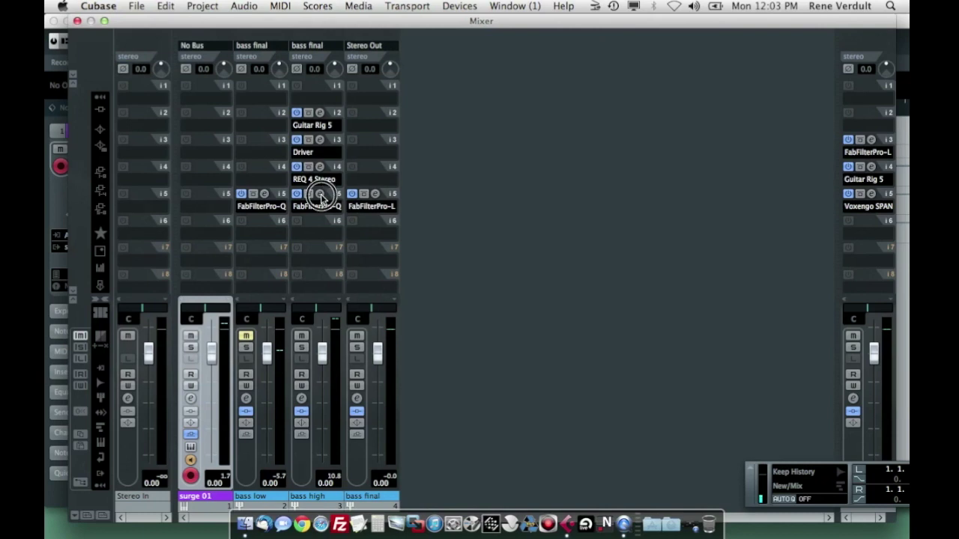
Move the low cut in the bass high channel's Pro-Q to a slightly lower frequency.
{"action": "left_click", "coordinate": [318, 194]}
{"action": "left_click_drag", "start_coordinate": [523, 256], "coordinate": [510, 254]}
{"action": "left_click", "coordinate": [325, 86]}
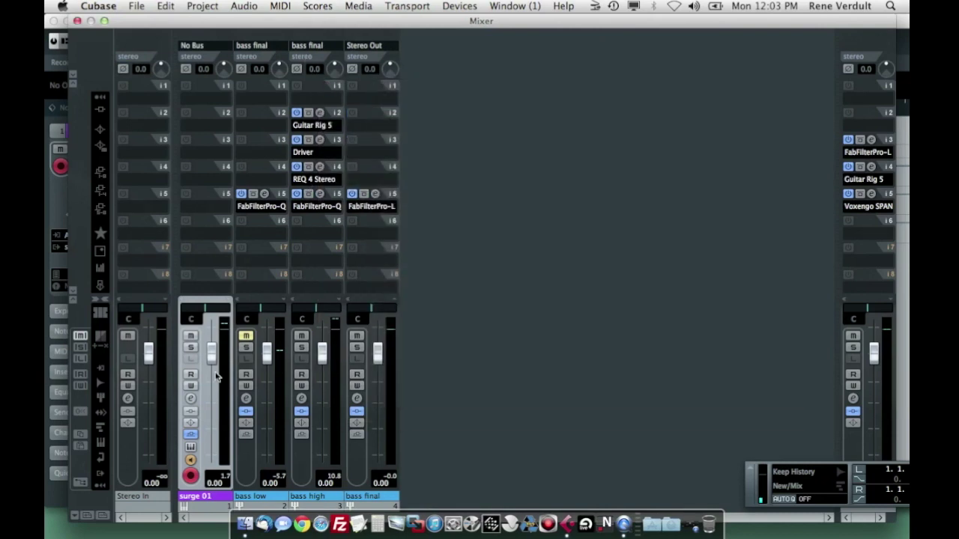
Unmute bass low, mute bass high, and insert iZotope Trash in slot 2 of the bass low channel.
{"action": "left_click", "coordinate": [246, 336]}
{"action": "left_click", "coordinate": [301, 336]}
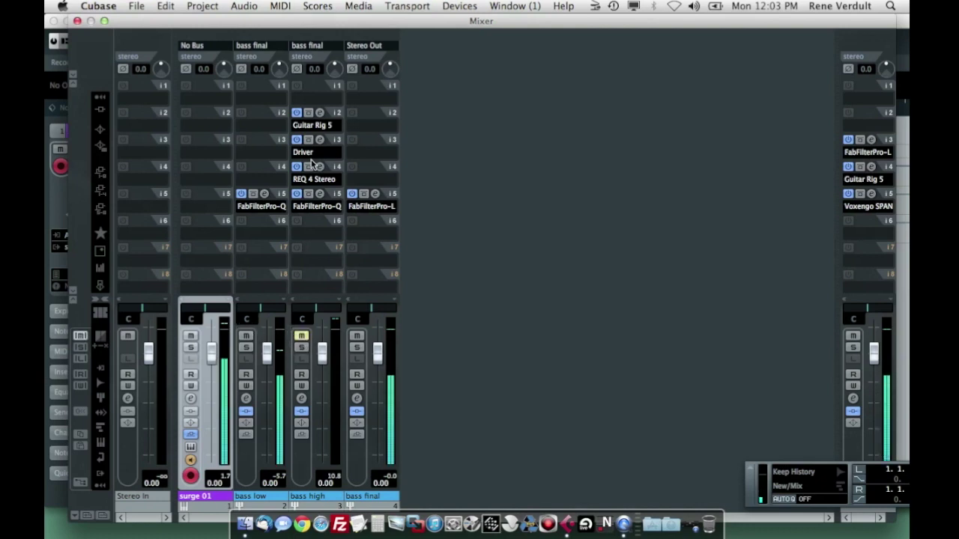
{"action": "left_click", "coordinate": [263, 135]}
{"action": "mouse_move", "coordinate": [293, 159]}
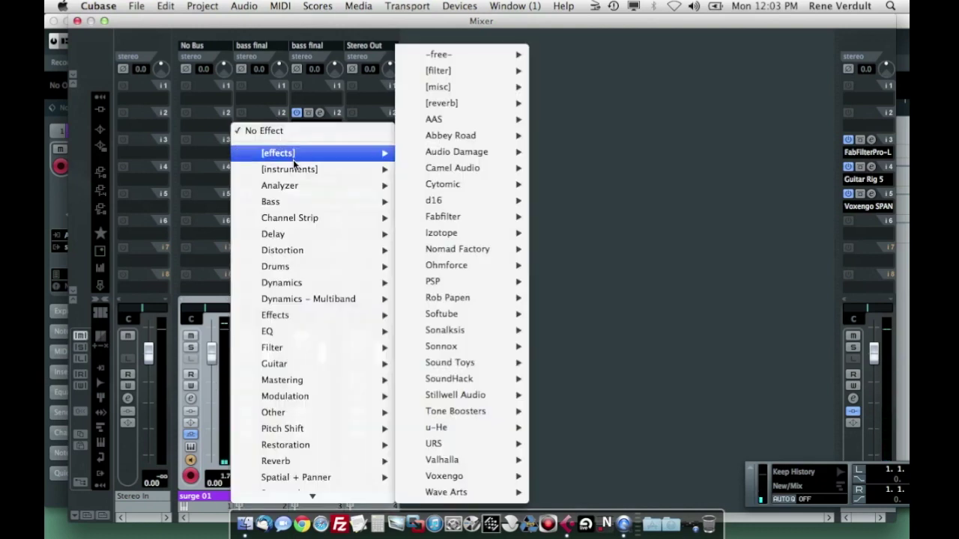
{"action": "mouse_move", "coordinate": [305, 283]}
{"action": "mouse_move", "coordinate": [454, 314]}
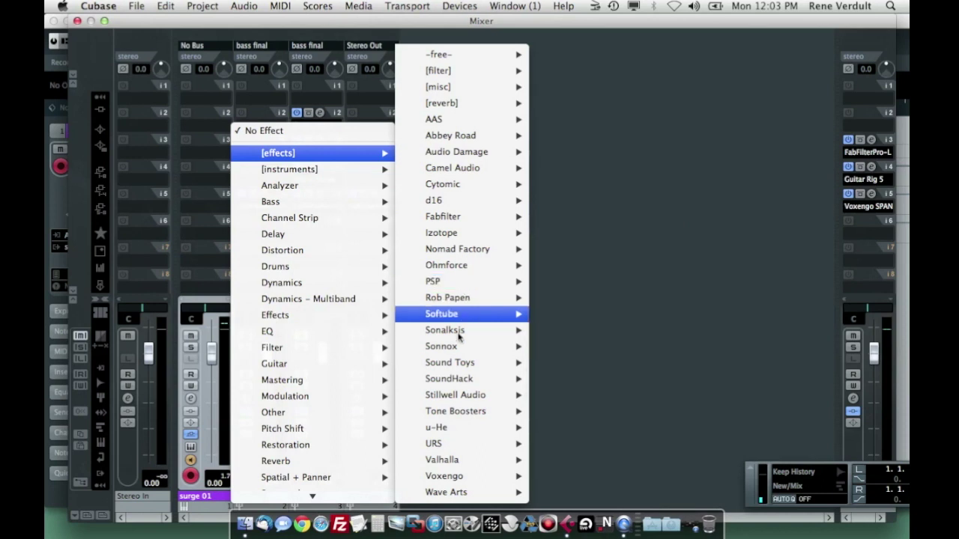
{"action": "mouse_move", "coordinate": [460, 349]}
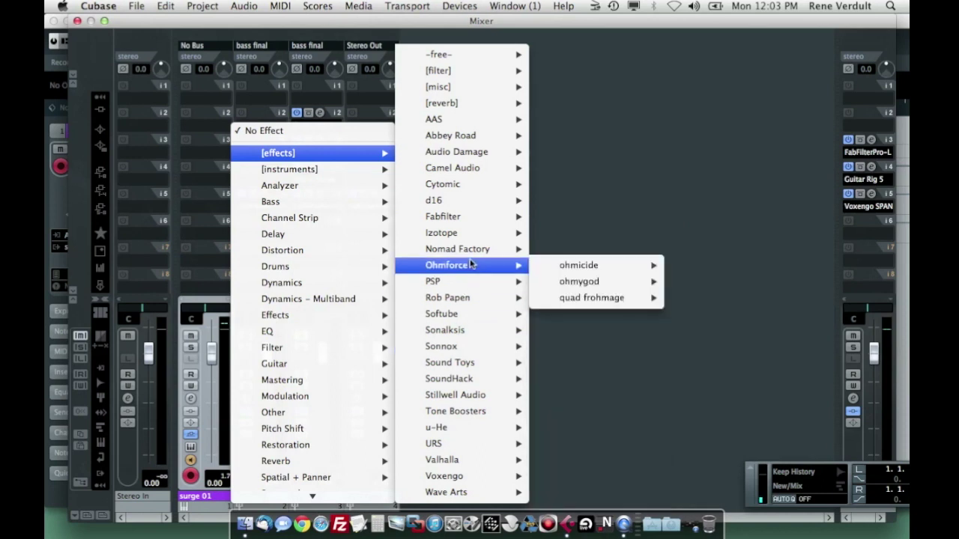
{"action": "mouse_move", "coordinate": [463, 232]}
{"action": "left_click", "coordinate": [607, 265]}
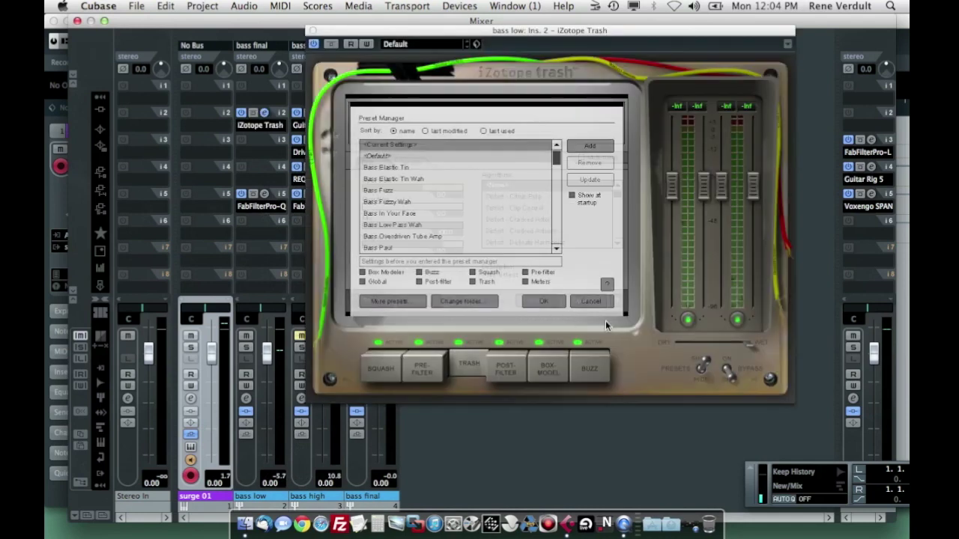
Deactivate every iZotope Trash module except Trash, and apply the Distort - Clip Control algorithm with a raised overdrive.
{"action": "left_click", "coordinate": [596, 305]}
{"action": "left_click", "coordinate": [419, 343]}
{"action": "left_click", "coordinate": [377, 342]}
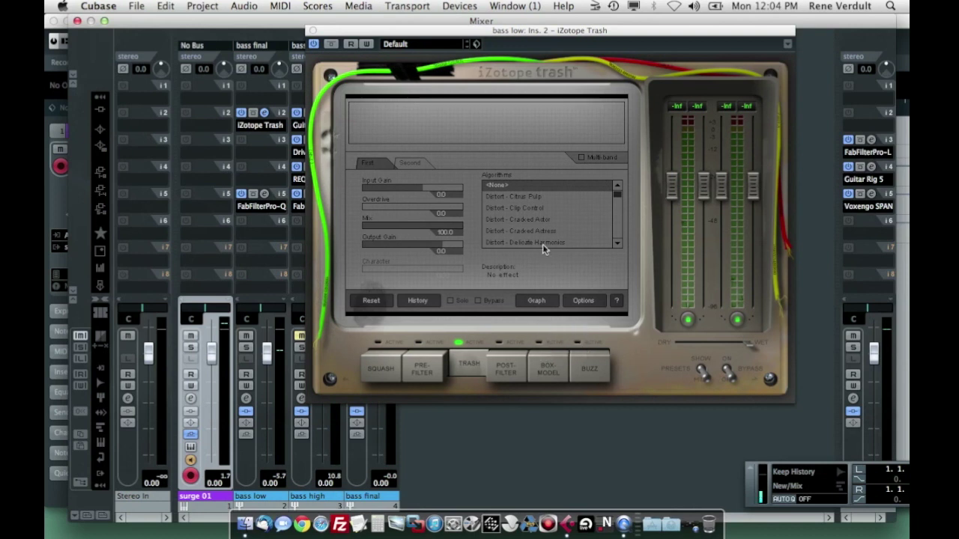
{"action": "left_click", "coordinate": [527, 210]}
{"action": "left_click_drag", "start_coordinate": [407, 209], "coordinate": [432, 209]}
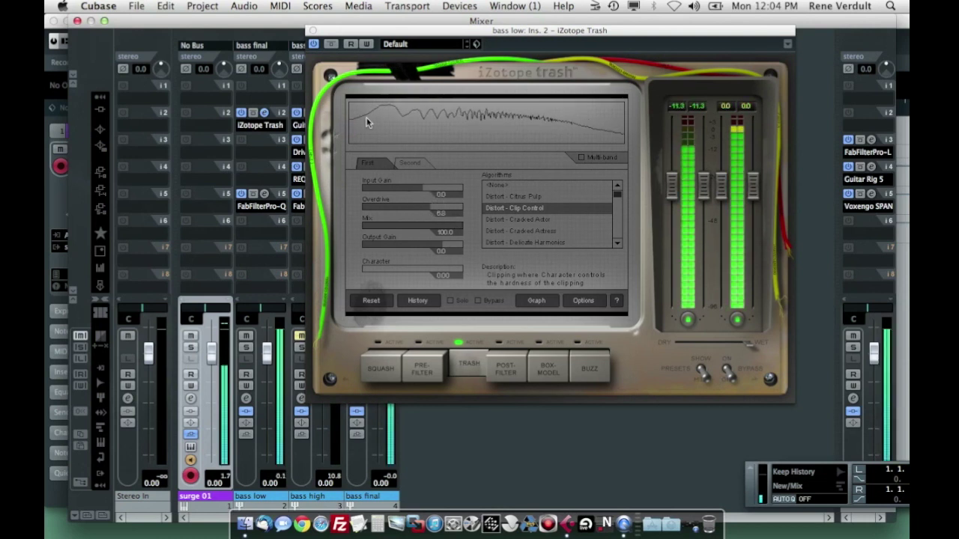
Unmute the bass high channel and add a stereo FX channel track with no effect loaded.
{"action": "left_click", "coordinate": [310, 31]}
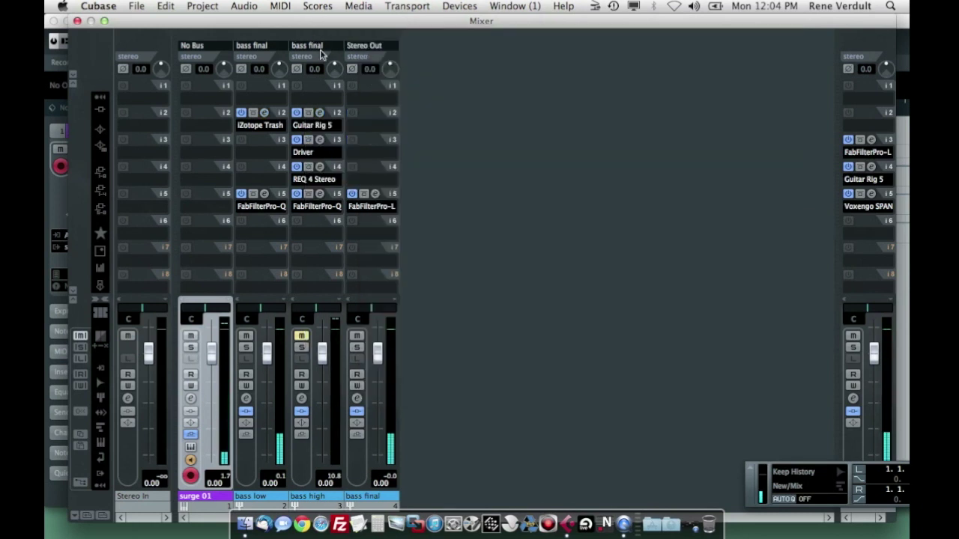
{"action": "left_click", "coordinate": [302, 337]}
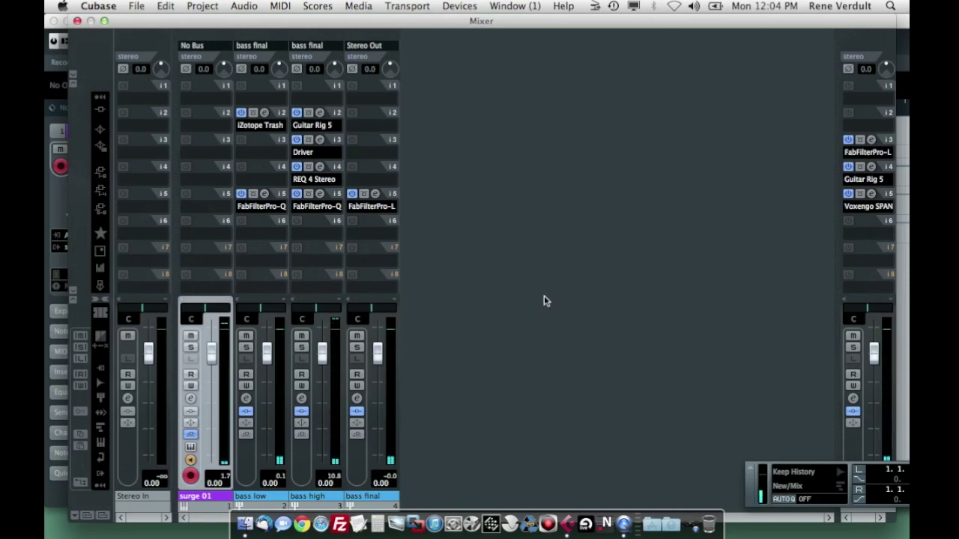
{"action": "right_click", "coordinate": [458, 137]}
{"action": "mouse_move", "coordinate": [524, 243]}
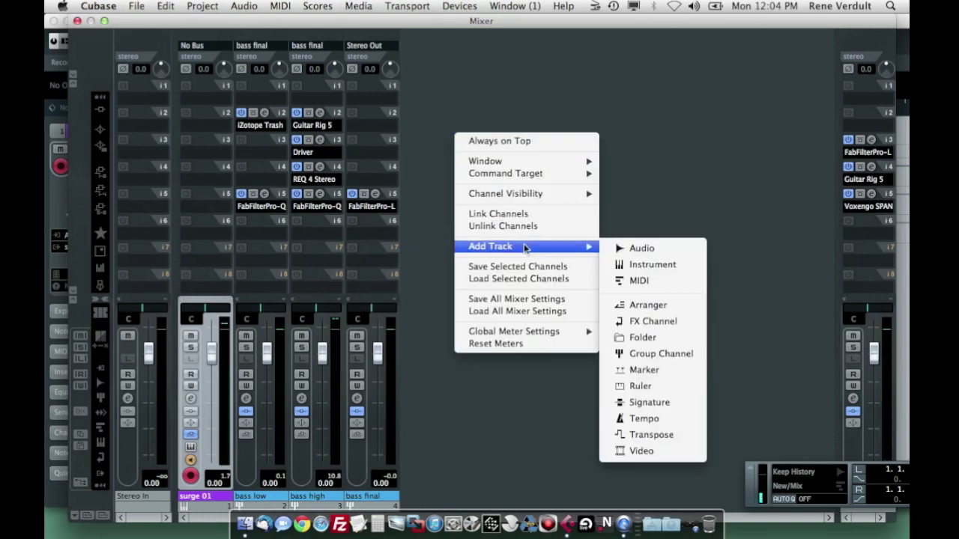
{"action": "left_click", "coordinate": [666, 322]}
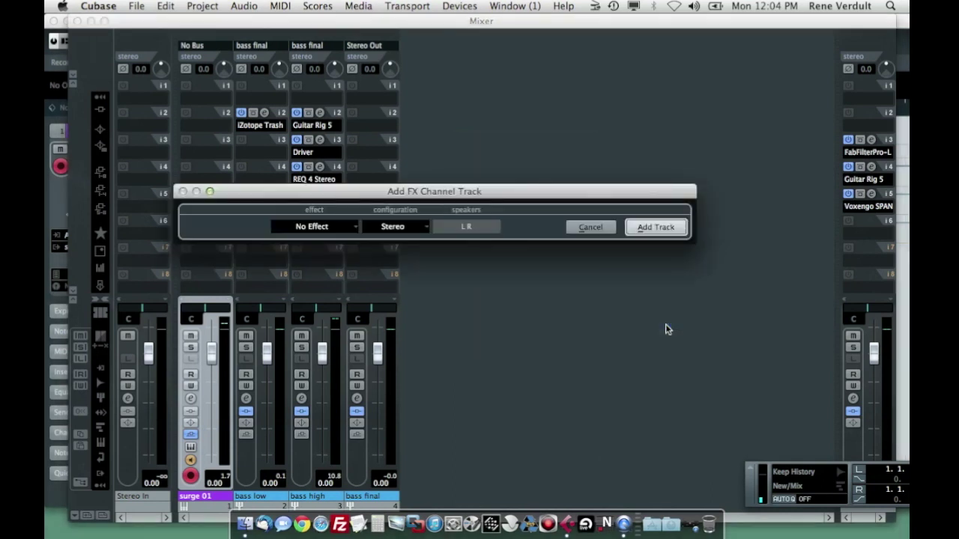
{"action": "left_click", "coordinate": [610, 232]}
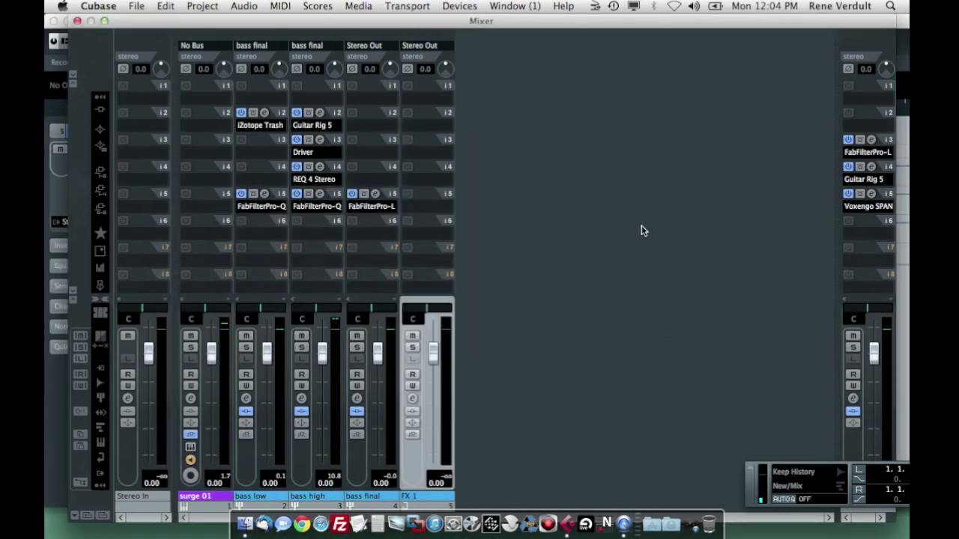
Insert PingPongDelay in slot 2 of the FX 1 channel.
{"action": "left_click", "coordinate": [426, 129]}
{"action": "mouse_move", "coordinate": [436, 153]}
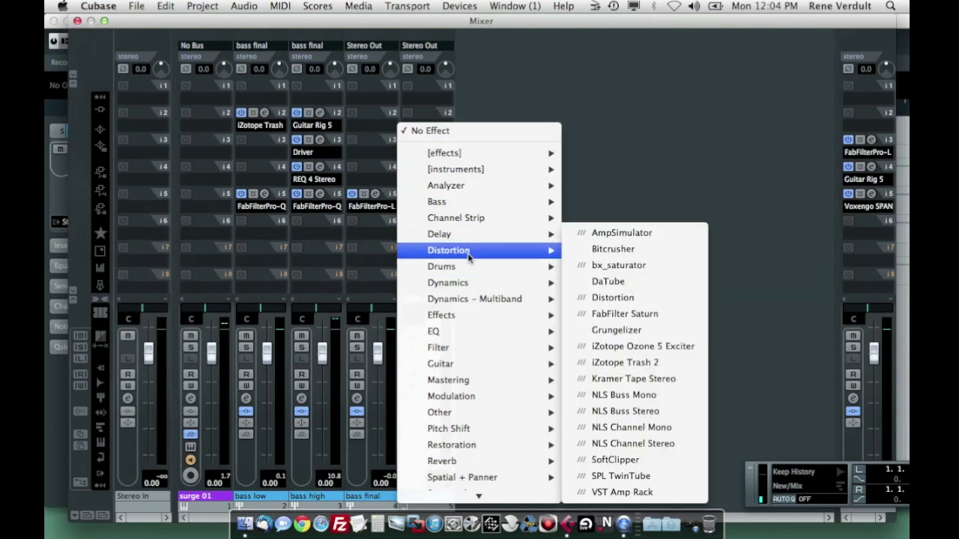
{"action": "mouse_move", "coordinate": [474, 234]}
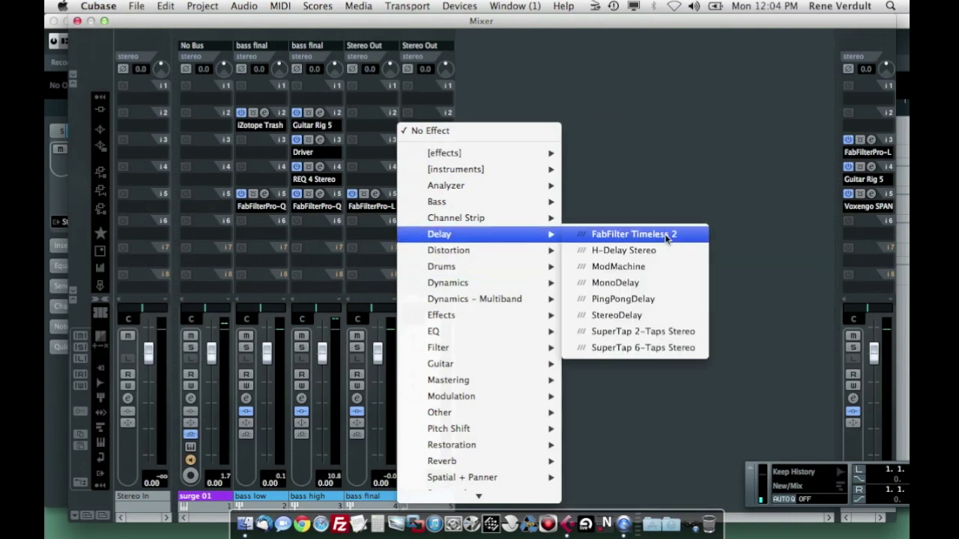
{"action": "left_click", "coordinate": [650, 300]}
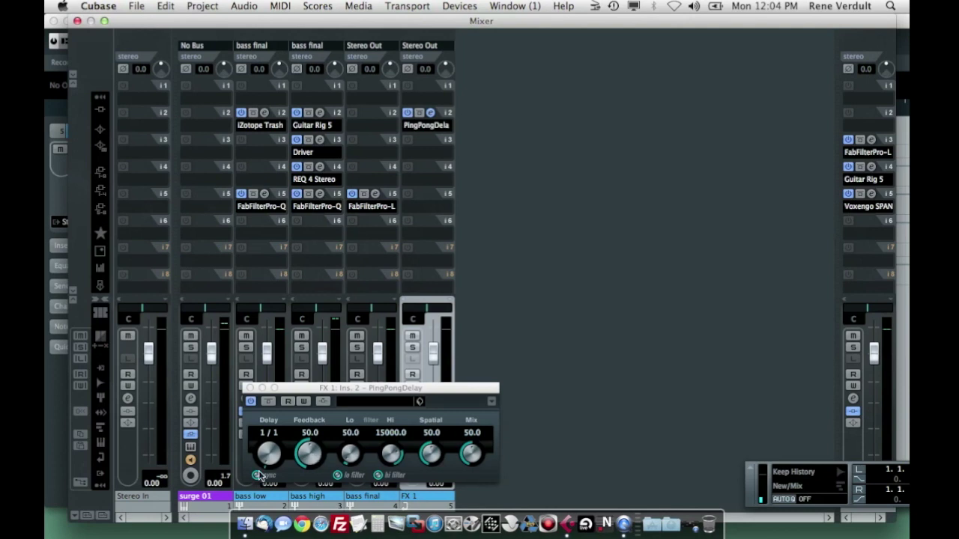
Turn off PingPongDelay's tempo sync and set delay 33, feedback 6, low filter about 184, high filter 20000, spatial 100 and mix 100.
{"action": "left_click", "coordinate": [257, 475]}
{"action": "left_click", "coordinate": [272, 433]}
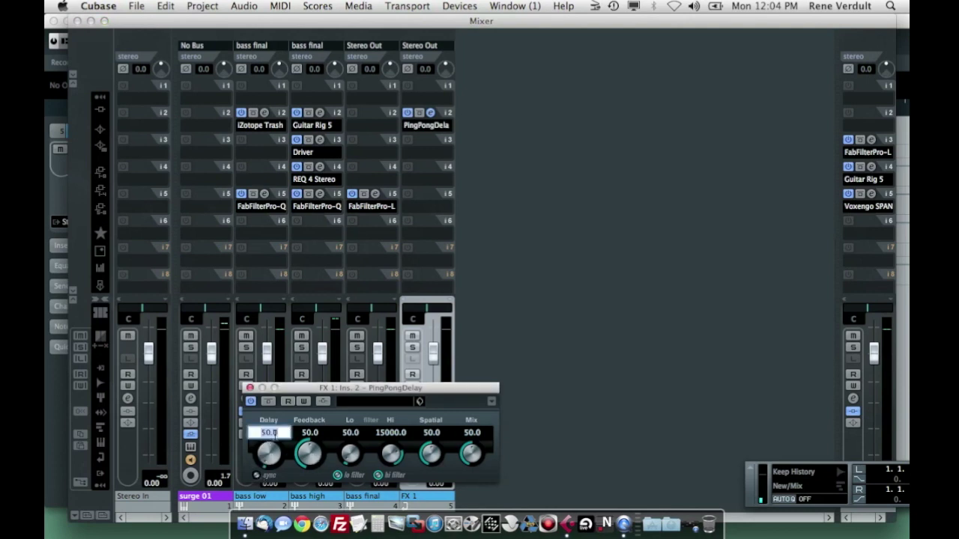
{"action": "type", "text": "33"}
{"action": "key", "text": "Return"}
{"action": "left_click_drag", "start_coordinate": [310, 453], "coordinate": [311, 521]}
{"action": "left_click_drag", "start_coordinate": [341, 462], "coordinate": [329, 452]}
{"action": "left_click_drag", "start_coordinate": [401, 452], "coordinate": [467, 340]}
{"action": "left_click_drag", "start_coordinate": [480, 455], "coordinate": [468, 307]}
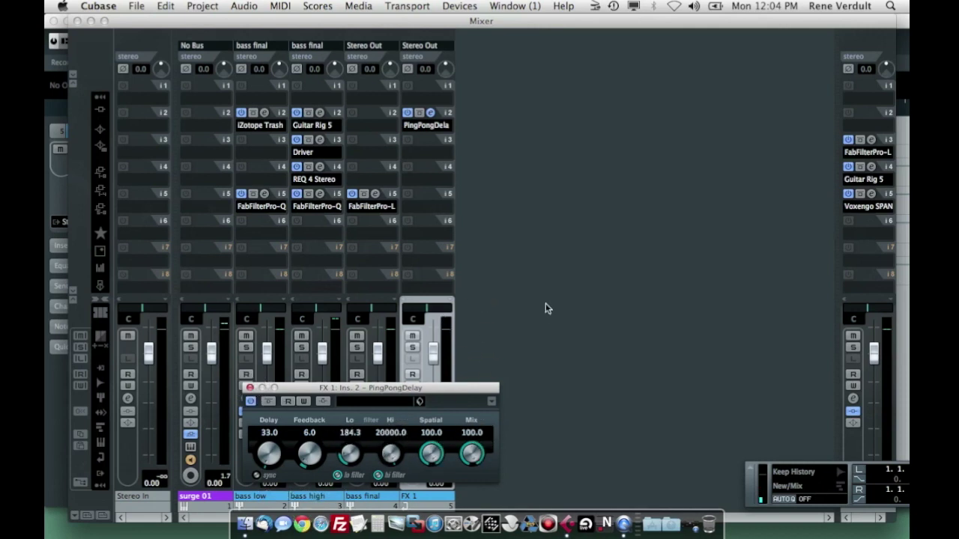
{"action": "left_click", "coordinate": [249, 388]}
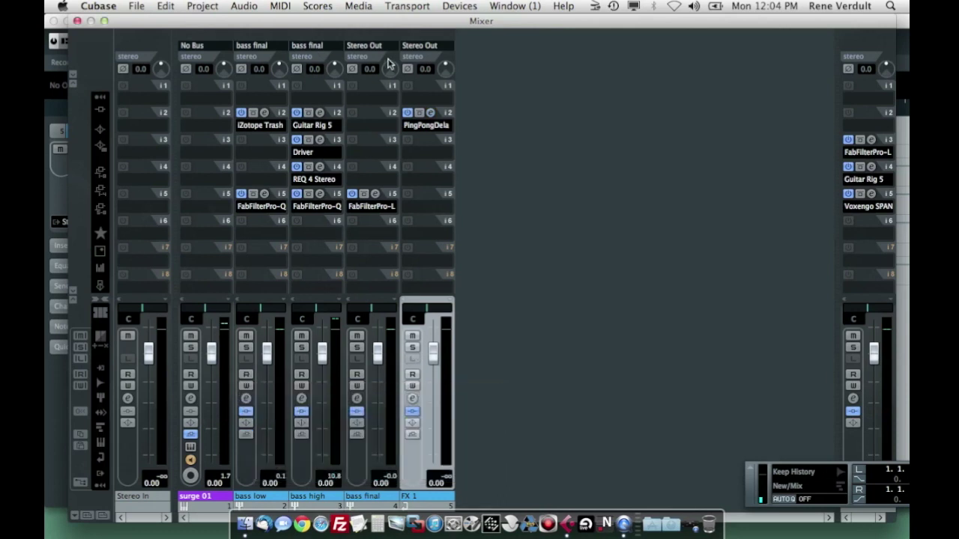
Route the output of the FX 1 channel to the bass final group.
{"action": "left_click", "coordinate": [432, 46]}
{"action": "mouse_move", "coordinate": [453, 114]}
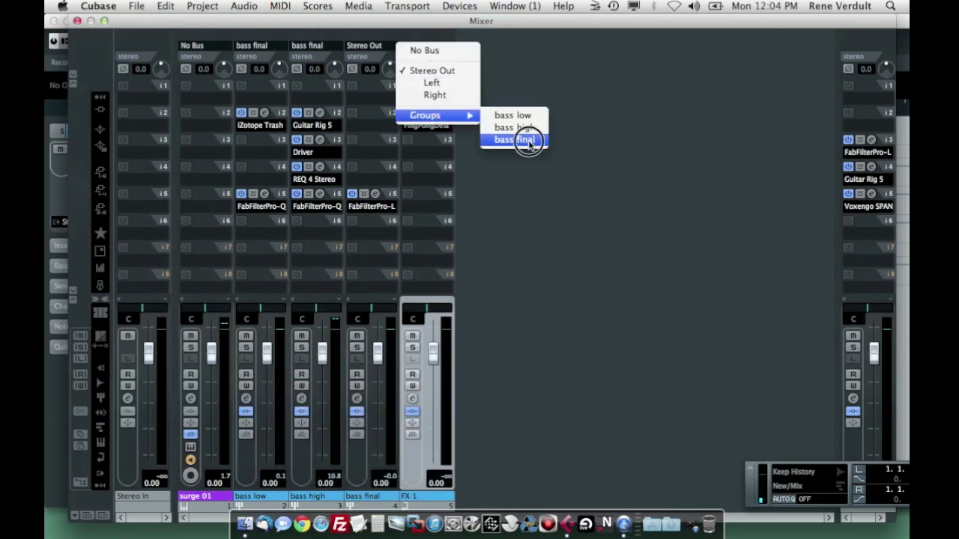
{"action": "left_click", "coordinate": [515, 140]}
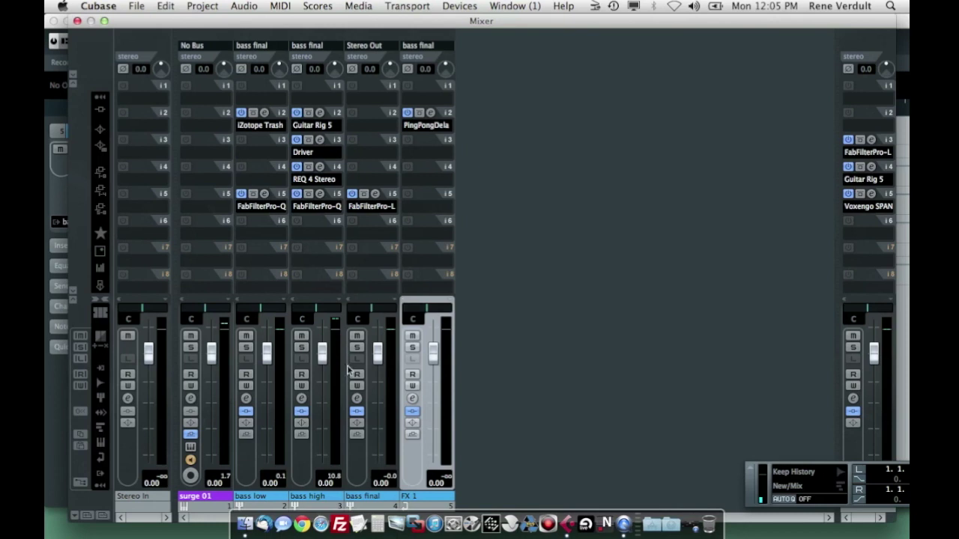
Assign FX 1 to send 1 of bass high, raise the send level, and lower the FX 1 fader to about -7.5 dB.
{"action": "left_click", "coordinate": [301, 400]}
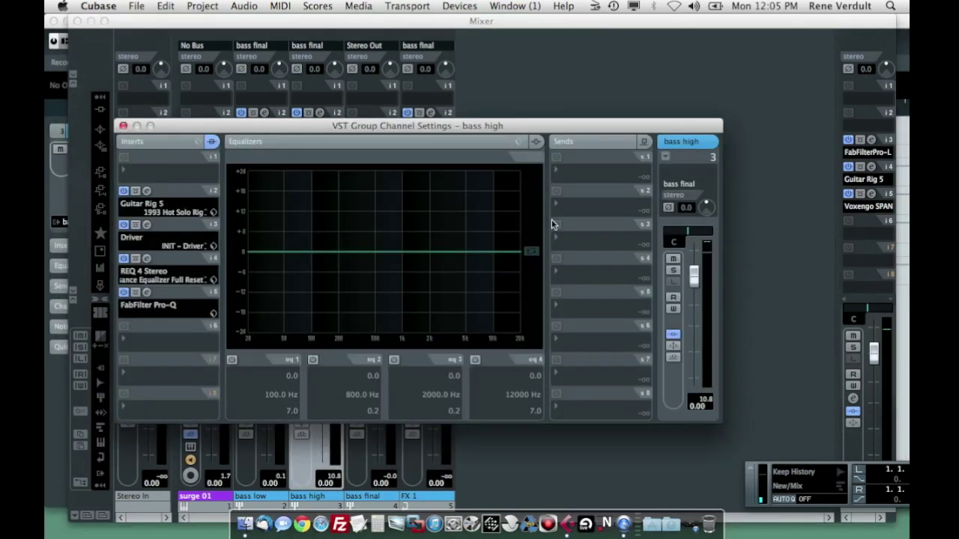
{"action": "left_click", "coordinate": [580, 166]}
{"action": "left_click", "coordinate": [596, 199]}
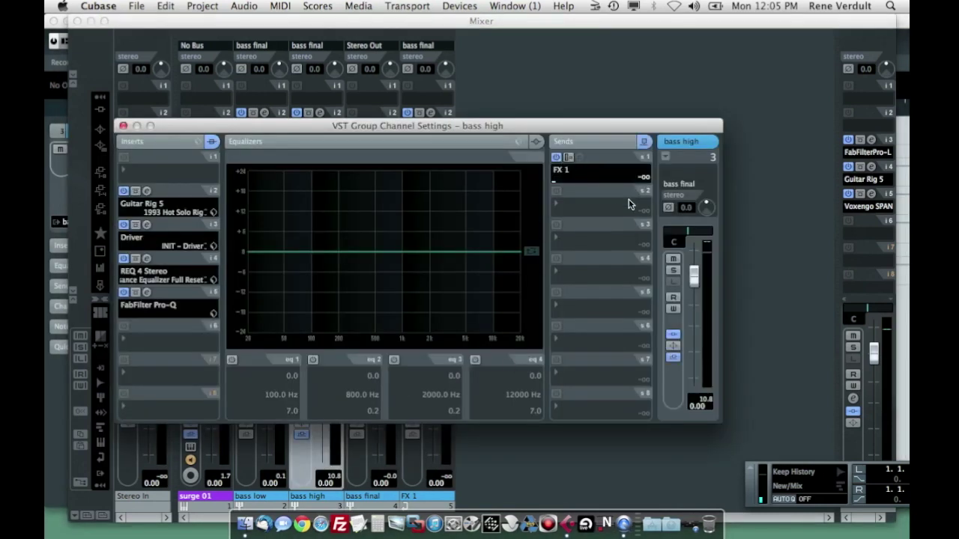
{"action": "left_click", "coordinate": [637, 175]}
{"action": "left_click", "coordinate": [123, 126]}
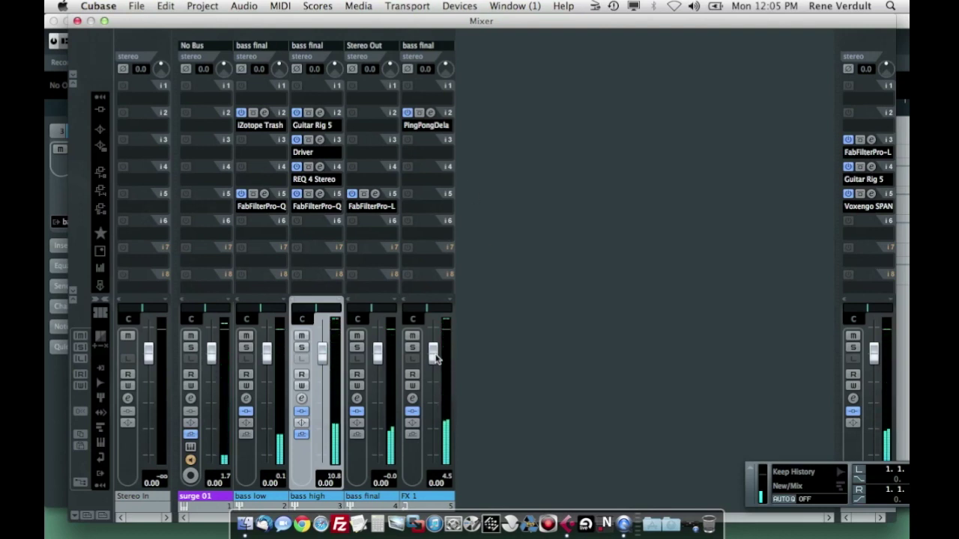
{"action": "left_click_drag", "start_coordinate": [433, 351], "coordinate": [434, 391]}
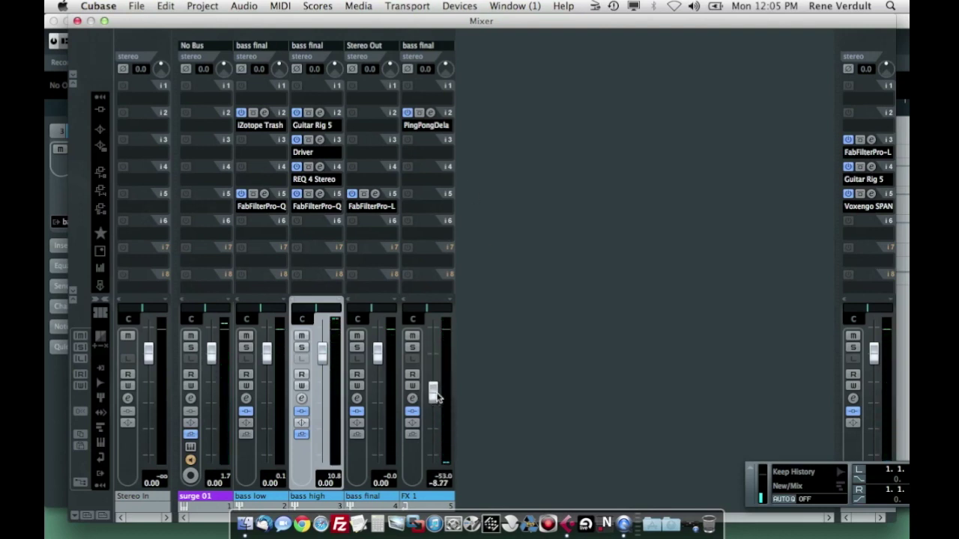
{"action": "left_click_drag", "start_coordinate": [438, 394], "coordinate": [437, 388]}
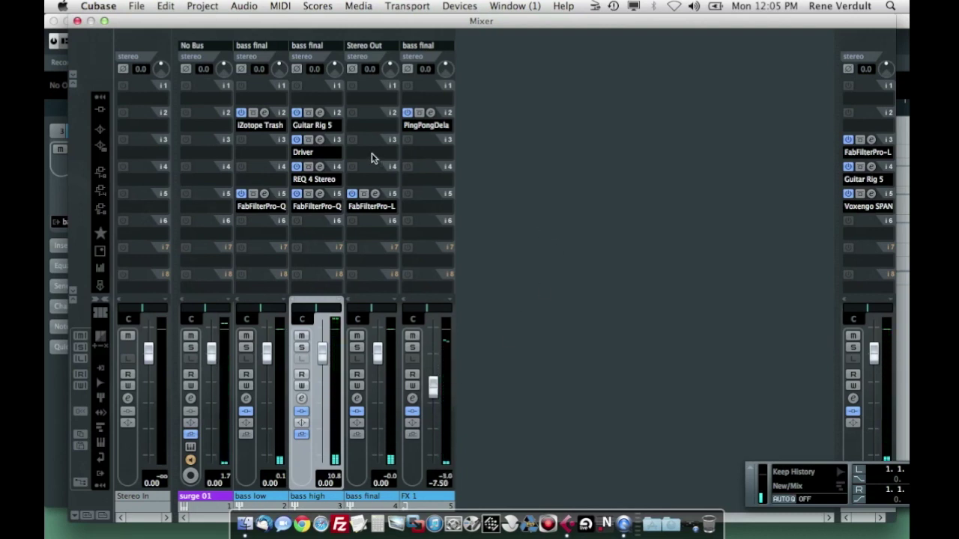
Try a Compressor in slot 3 of bass low with an adjusted threshold and automatic make-up gain turned off.
{"action": "left_click", "coordinate": [257, 158]}
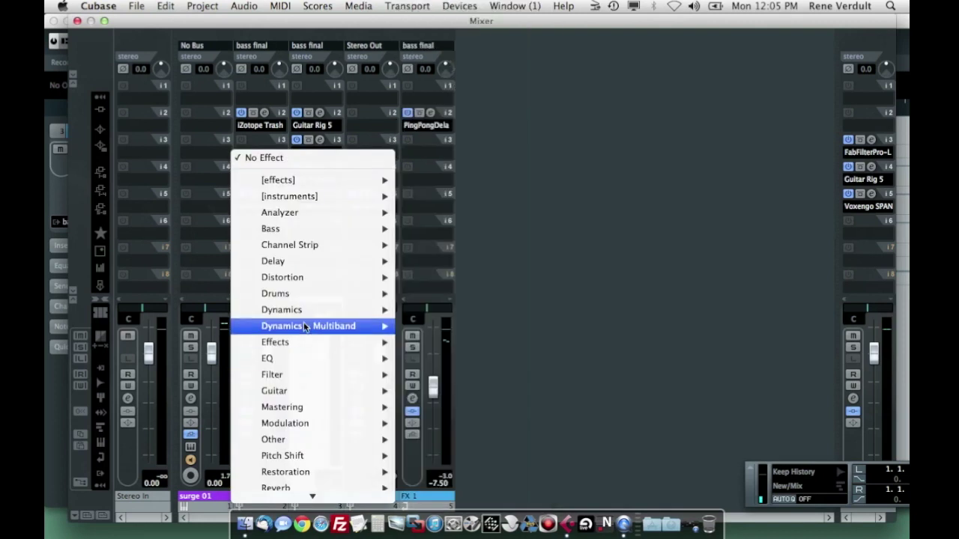
{"action": "mouse_move", "coordinate": [320, 313]}
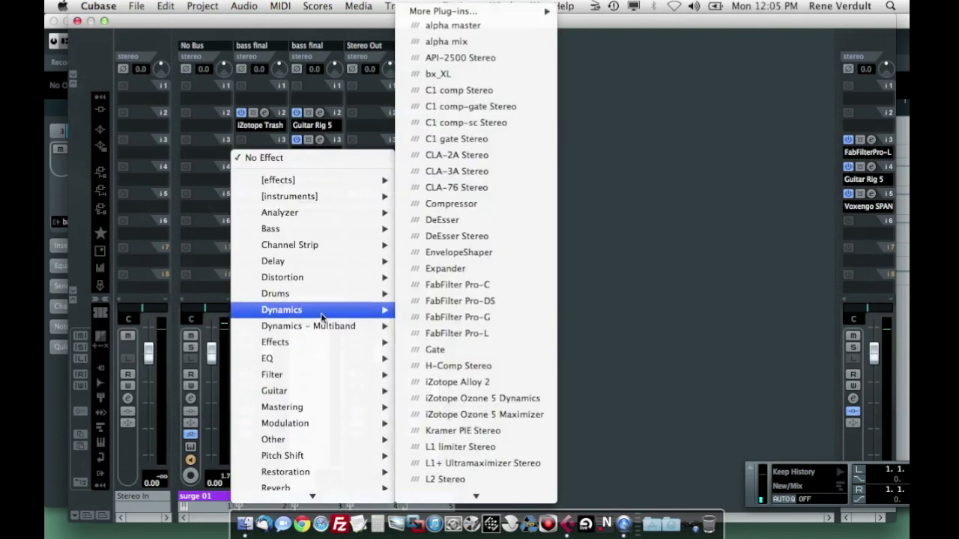
{"action": "left_click", "coordinate": [468, 204]}
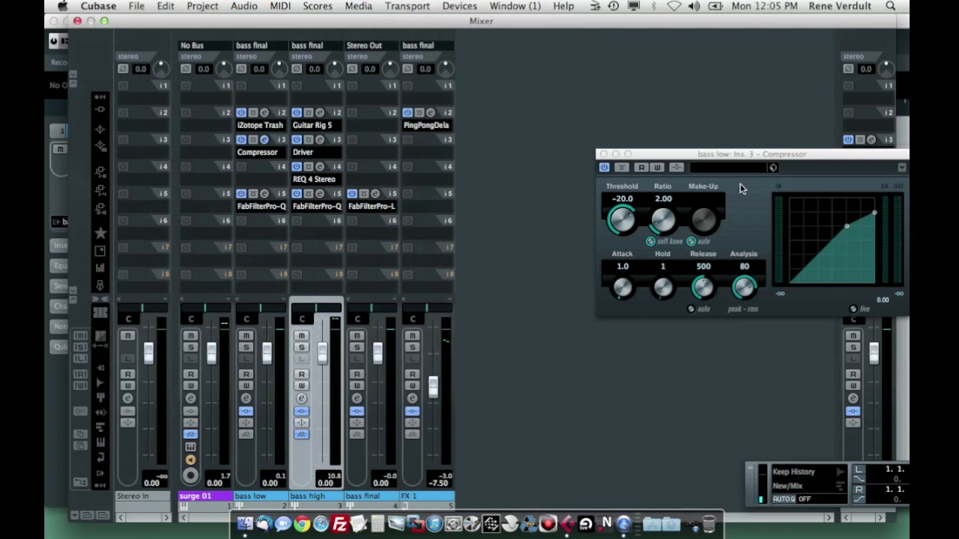
{"action": "left_click_drag", "start_coordinate": [736, 159], "coordinate": [542, 151]}
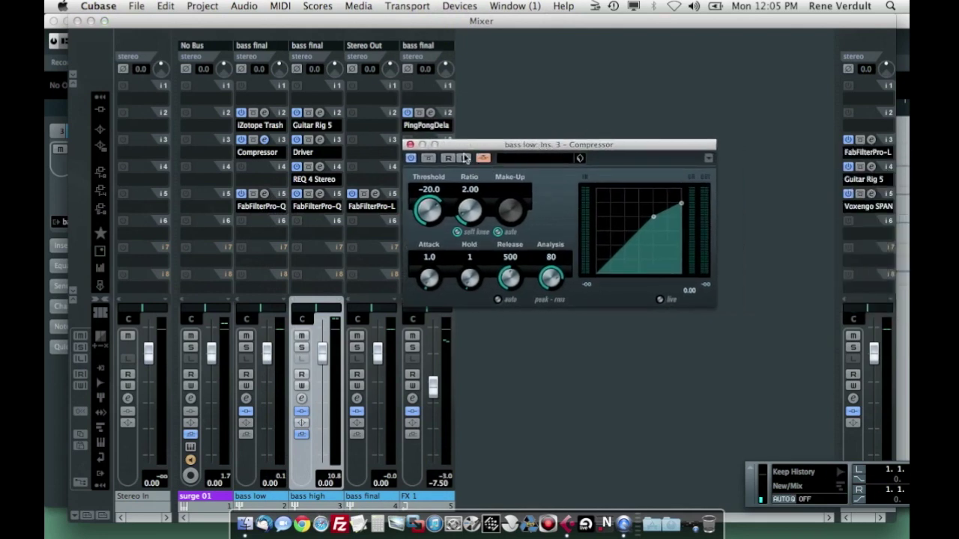
{"action": "left_click_drag", "start_coordinate": [430, 202], "coordinate": [432, 207]}
{"action": "left_click", "coordinate": [498, 230]}
{"action": "left_click_drag", "start_coordinate": [515, 212], "coordinate": [514, 200]}
{"action": "left_click", "coordinate": [410, 144]}
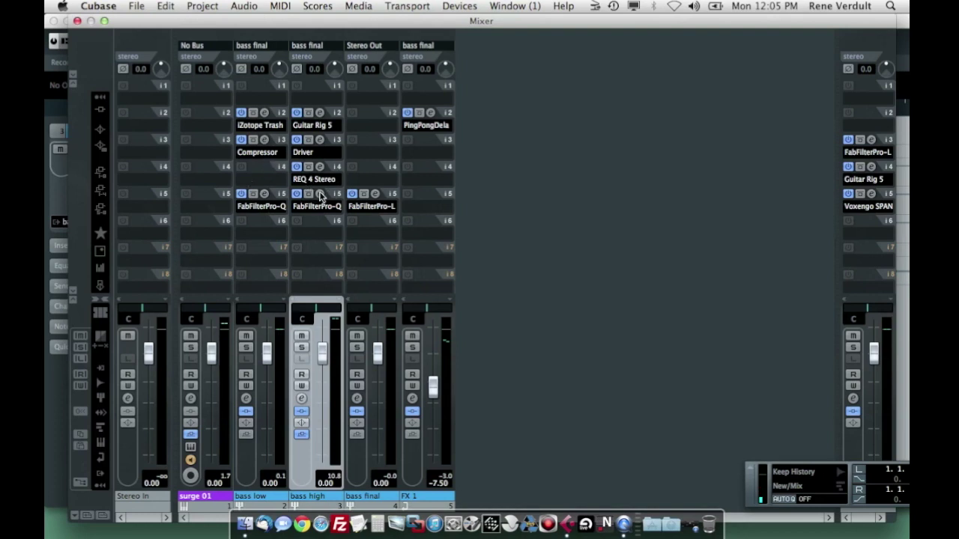
Remove the Compressor from slot 3 of the bass low channel.
{"action": "left_click", "coordinate": [254, 155]}
{"action": "left_click", "coordinate": [257, 158]}
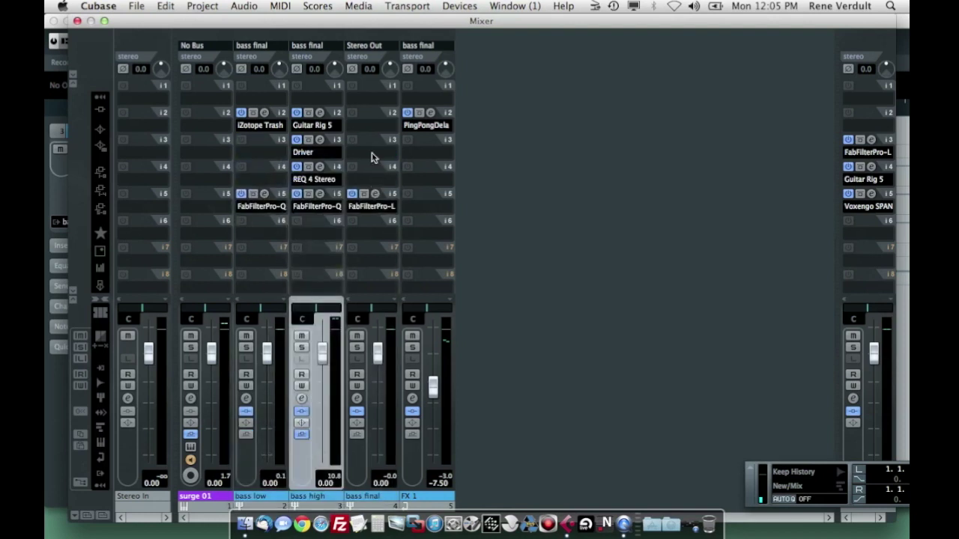
Try a FabFilter Pro-Q in slot 3 of bass final with a 24 dB/oct low cut at 10 Hz and Q about 0.47.
{"action": "left_click", "coordinate": [373, 158]}
{"action": "mouse_move", "coordinate": [389, 180]}
{"action": "mouse_move", "coordinate": [601, 215]}
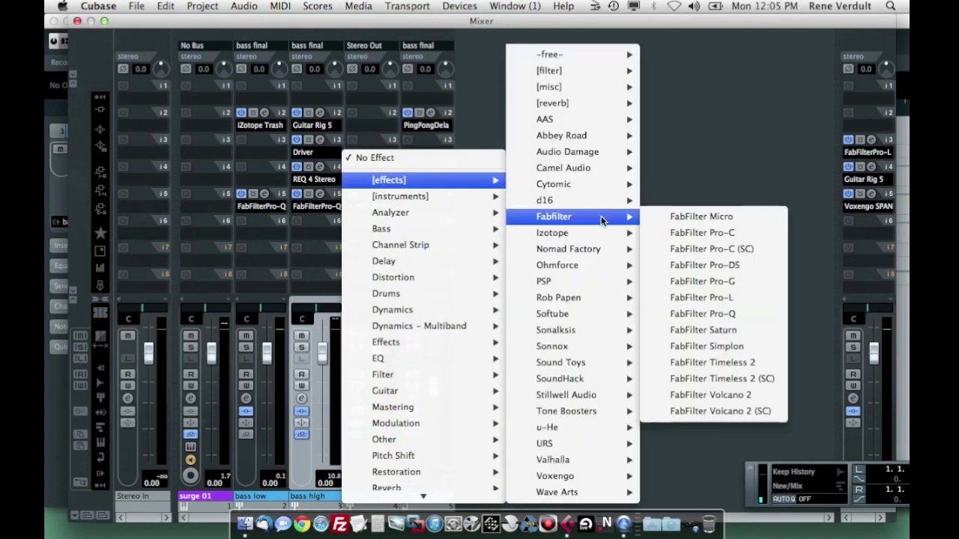
{"action": "mouse_move", "coordinate": [420, 363]}
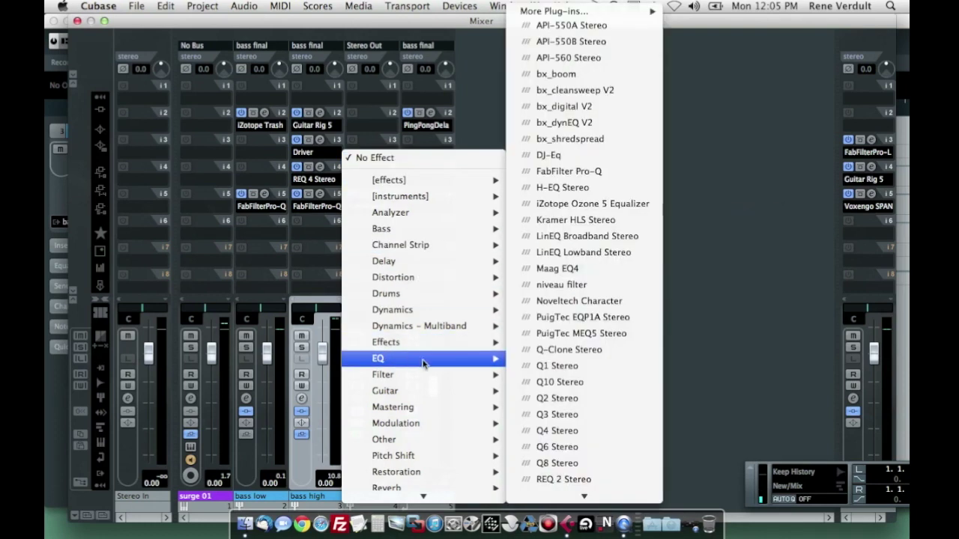
{"action": "left_click", "coordinate": [601, 173]}
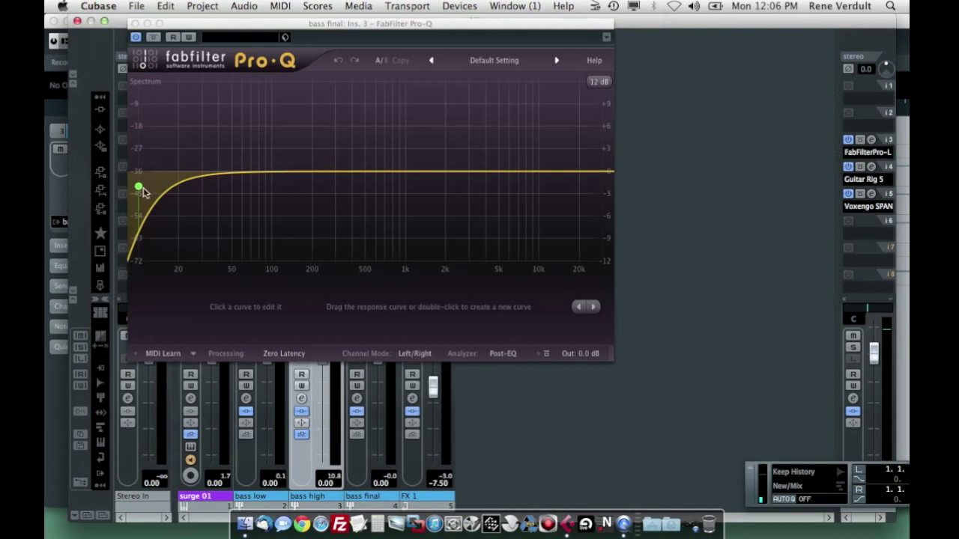
{"action": "left_click_drag", "start_coordinate": [139, 187], "coordinate": [101, 241]}
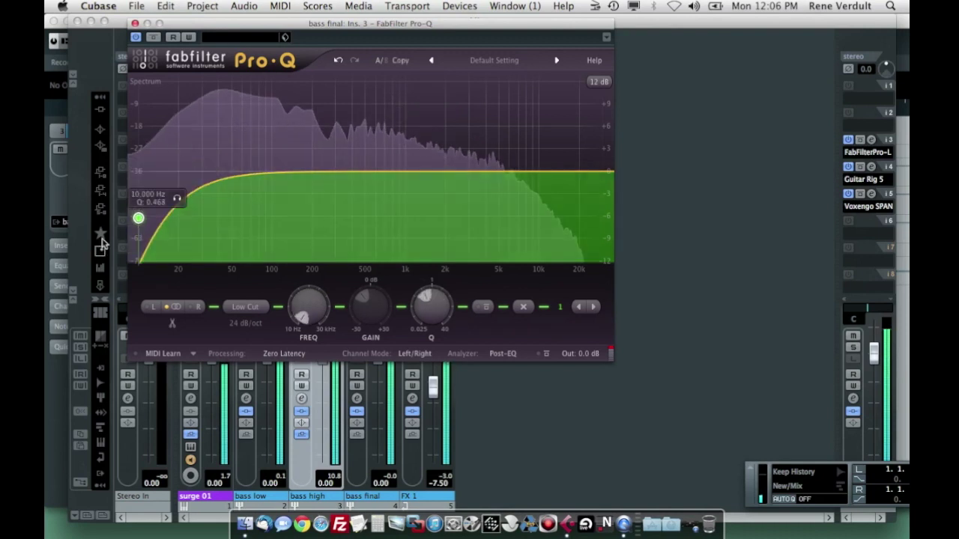
Remove the Pro-Q insert from slot 3 of the bass final channel.
{"action": "left_click", "coordinate": [135, 23]}
{"action": "left_click", "coordinate": [376, 153]}
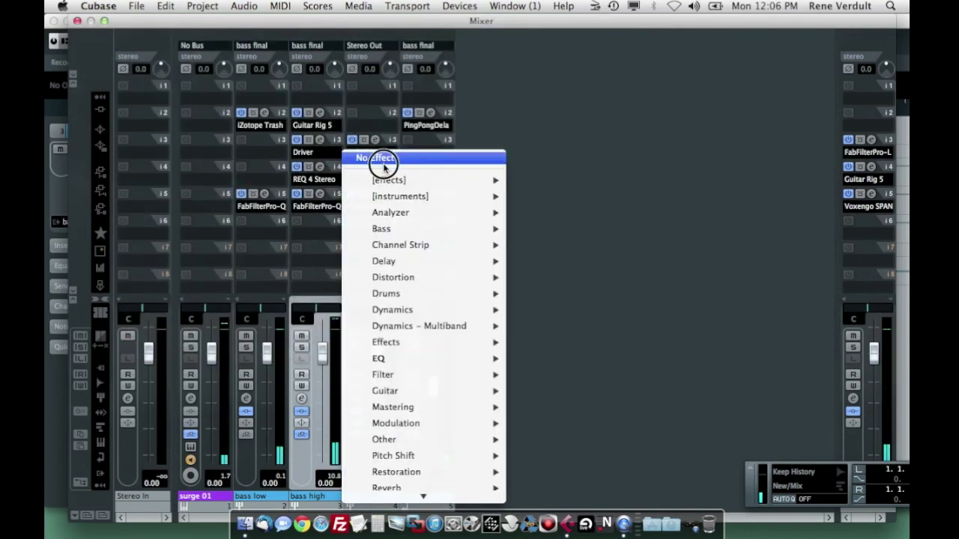
{"action": "key", "text": "Escape"}
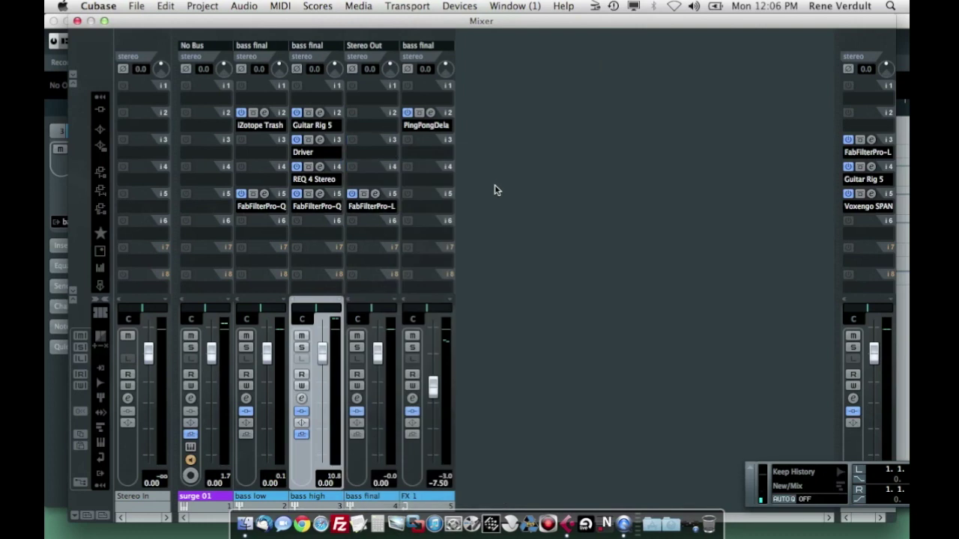
Close the mixer and remove the surge 01 instrument track from the project.
{"action": "left_click", "coordinate": [77, 22]}
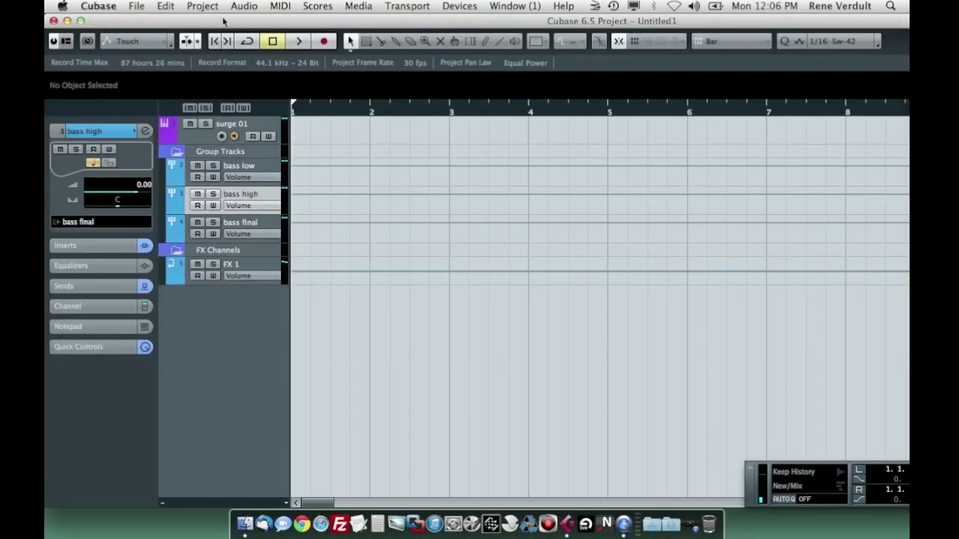
{"action": "left_click", "coordinate": [240, 123]}
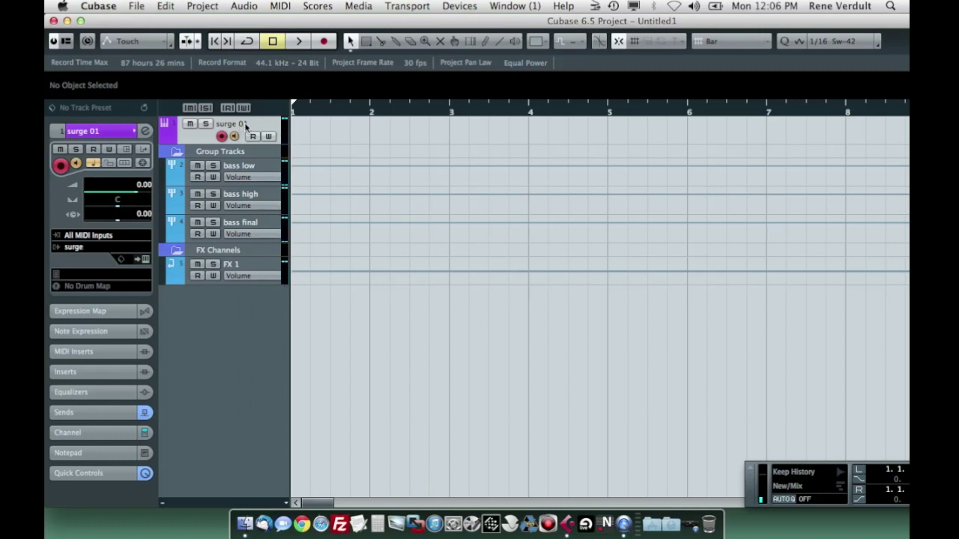
{"action": "right_click", "coordinate": [245, 125]}
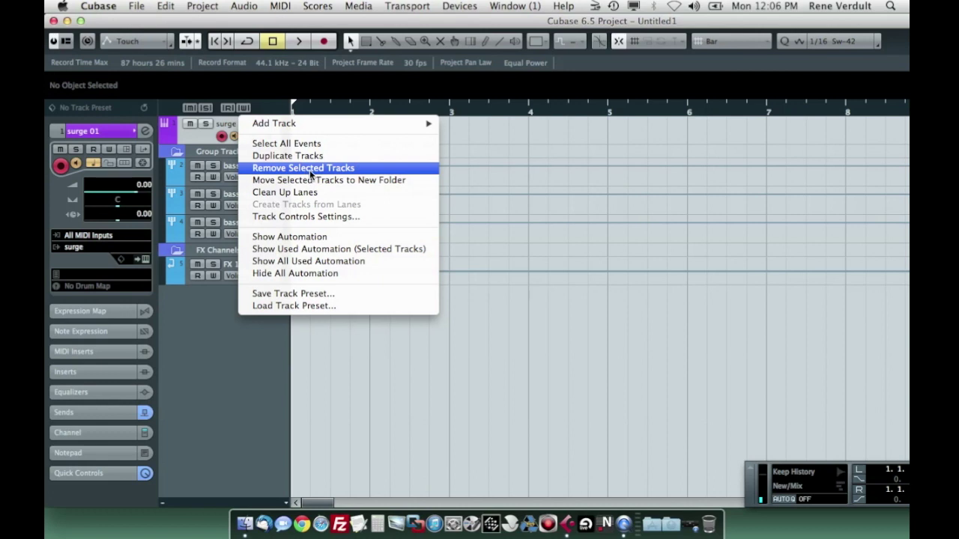
{"action": "left_click", "coordinate": [311, 174]}
Add an instrument track with Native Instruments Massive and place it above the Group Tracks folder.
{"action": "right_click", "coordinate": [268, 281]}
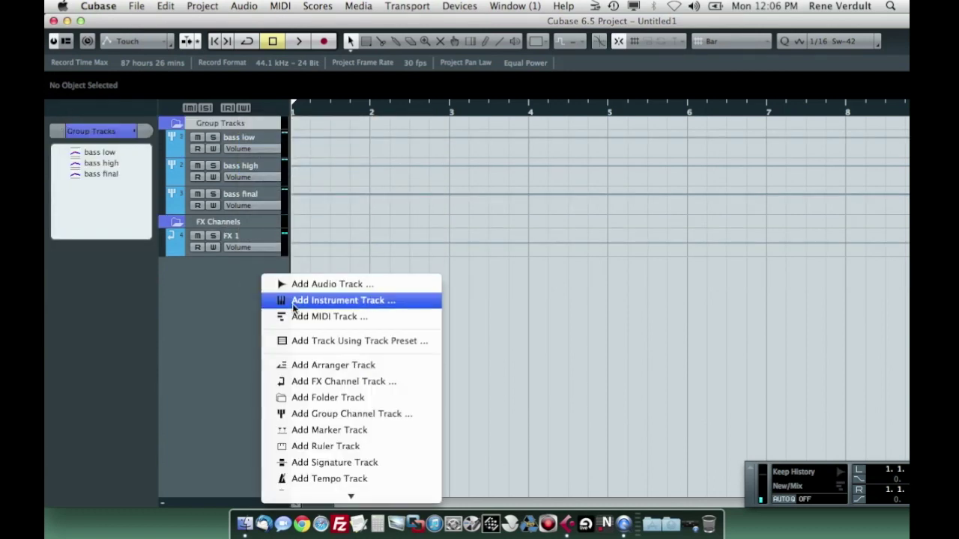
{"action": "left_click", "coordinate": [293, 303]}
{"action": "left_click", "coordinate": [330, 147]}
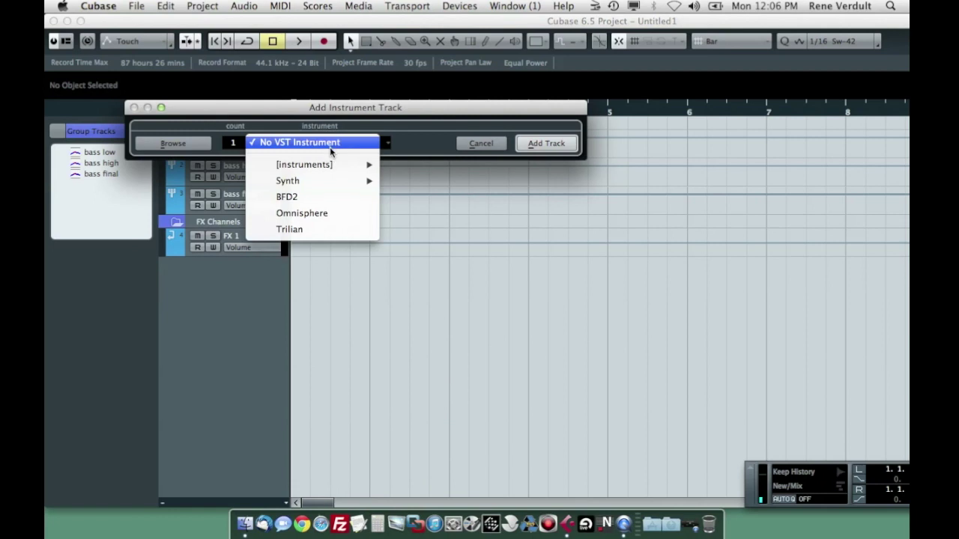
{"action": "mouse_move", "coordinate": [330, 164]}
{"action": "mouse_move", "coordinate": [447, 347]}
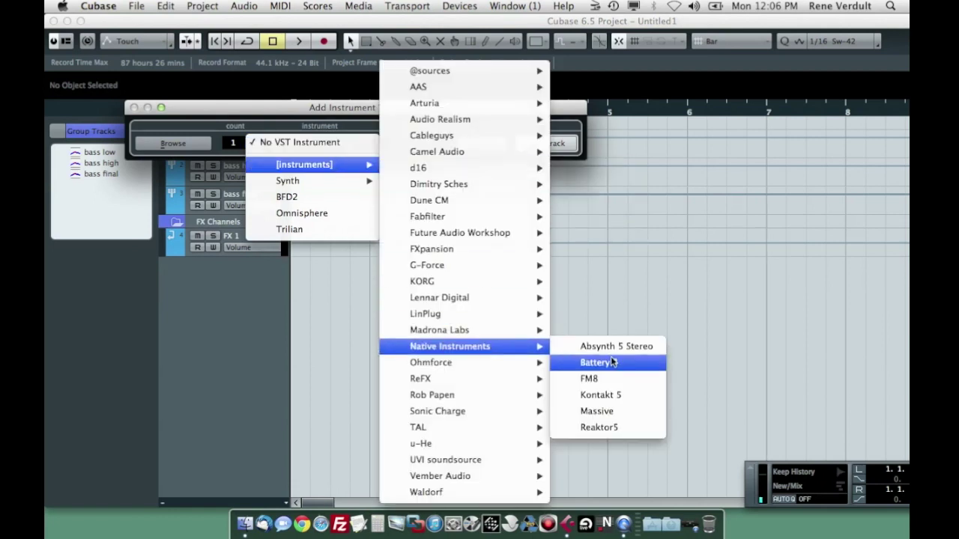
{"action": "left_click", "coordinate": [616, 411]}
{"action": "left_click", "coordinate": [562, 148]}
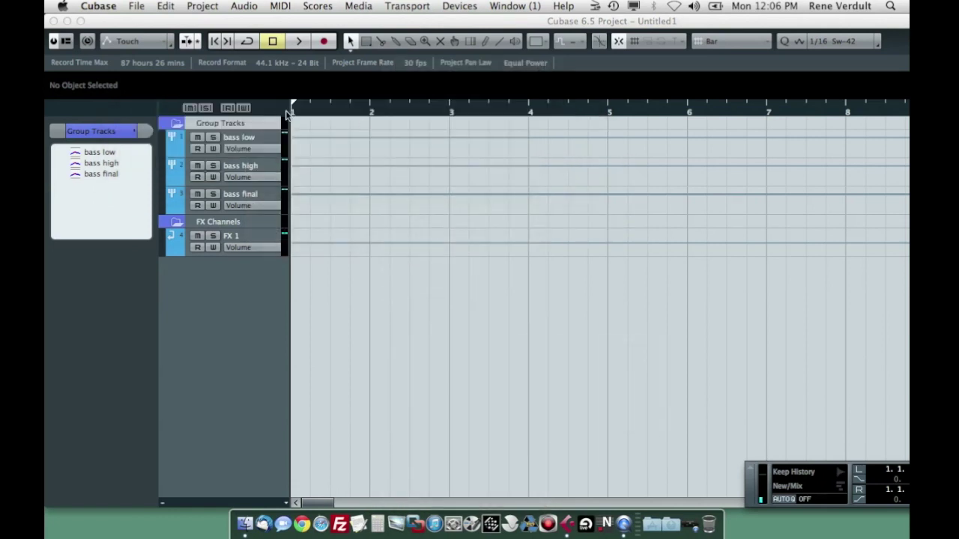
{"action": "left_click_drag", "start_coordinate": [251, 225], "coordinate": [250, 123]}
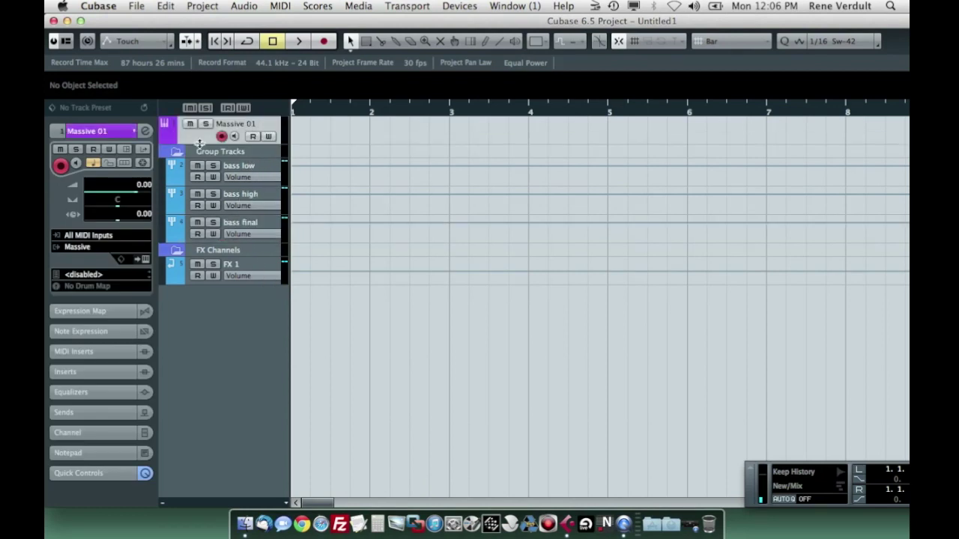
Activate sends 1 and 2 on the Massive 01 channel and reset both send levels to their default.
{"action": "key", "text": "F3"}
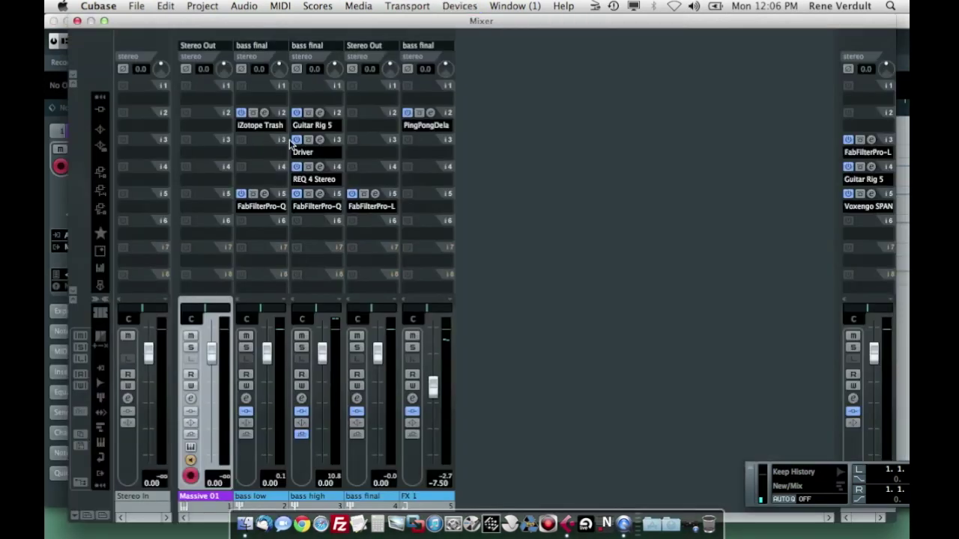
{"action": "left_click", "coordinate": [190, 398]}
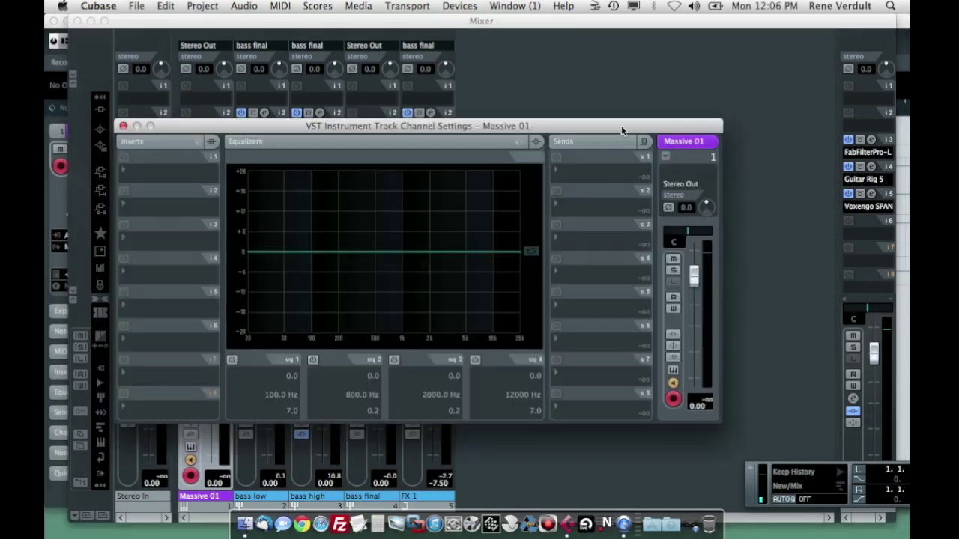
{"action": "left_click_drag", "start_coordinate": [597, 171], "coordinate": [663, 266]}
{"action": "left_click", "coordinate": [556, 190]}
{"action": "left_click", "coordinate": [556, 157]}
{"action": "left_click", "coordinate": [643, 178], "text": "super"}
{"action": "left_click", "coordinate": [648, 209], "text": "super"}
{"action": "left_click", "coordinate": [123, 125]}
Open the Massive instrument, set OSC1's pitch to -12.00 and shift its filter routing towards Filter 1.
{"action": "key", "text": "space"}
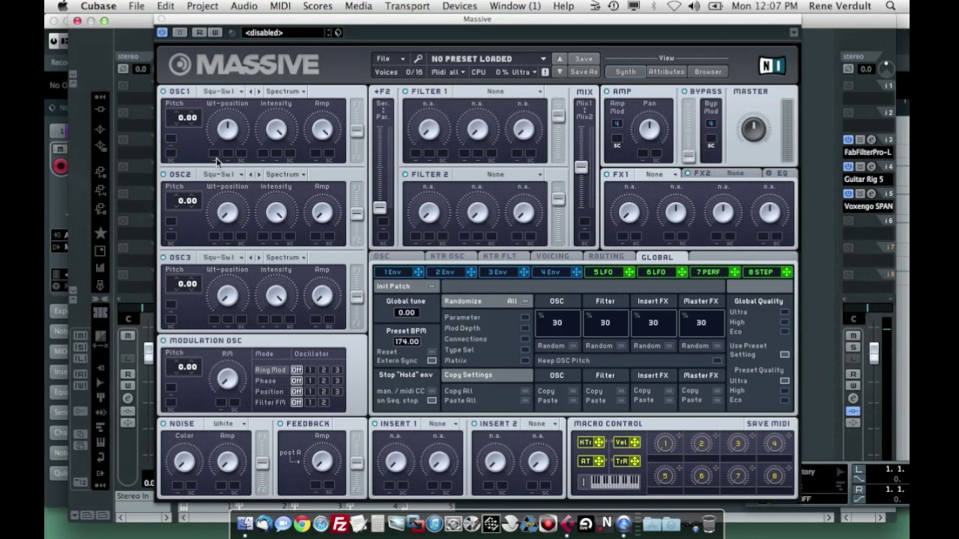
{"action": "left_click_drag", "start_coordinate": [181, 122], "coordinate": [182, 141]}
{"action": "left_click_drag", "start_coordinate": [363, 134], "coordinate": [353, 105]}
Set Filter 1 to Lowpass 4 and modulate its cutoff with envelope 4 and key tracking.
{"action": "left_click", "coordinate": [496, 91]}
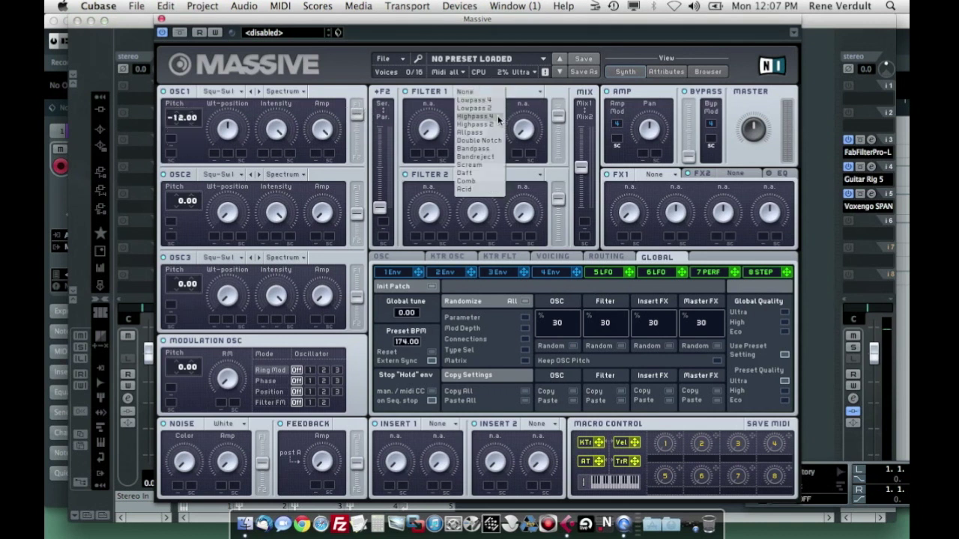
{"action": "left_click", "coordinate": [490, 100]}
{"action": "left_click", "coordinate": [551, 272]}
{"action": "left_click", "coordinate": [418, 146]}
{"action": "left_click_drag", "start_coordinate": [419, 146], "coordinate": [421, 121]}
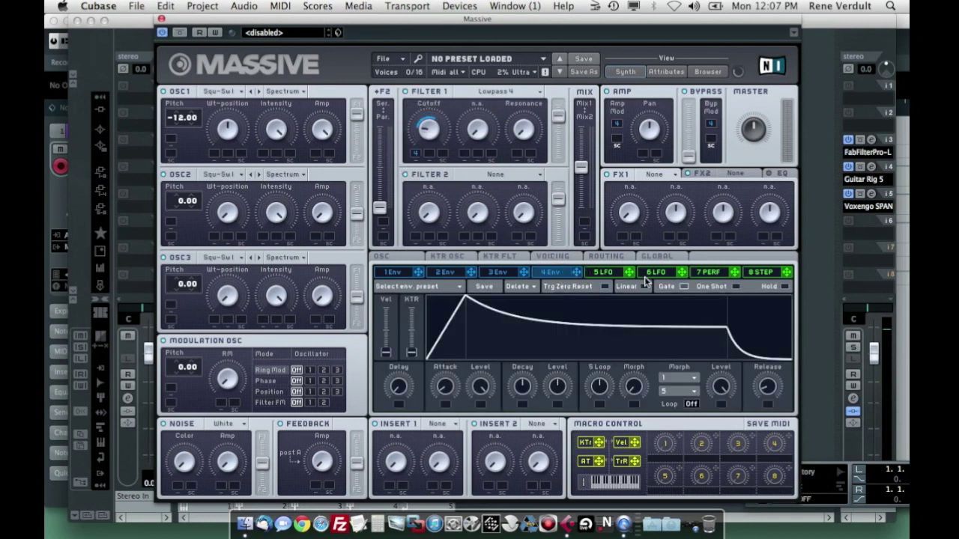
{"action": "left_click_drag", "start_coordinate": [599, 442], "coordinate": [432, 180]}
{"action": "left_click_drag", "start_coordinate": [436, 130], "coordinate": [435, 120]}
{"action": "left_click", "coordinate": [432, 157]}
Set OSC1's wavetable to Square-Saw II and OSC2's wavetable to Polysaw II.
{"action": "left_click", "coordinate": [243, 92]}
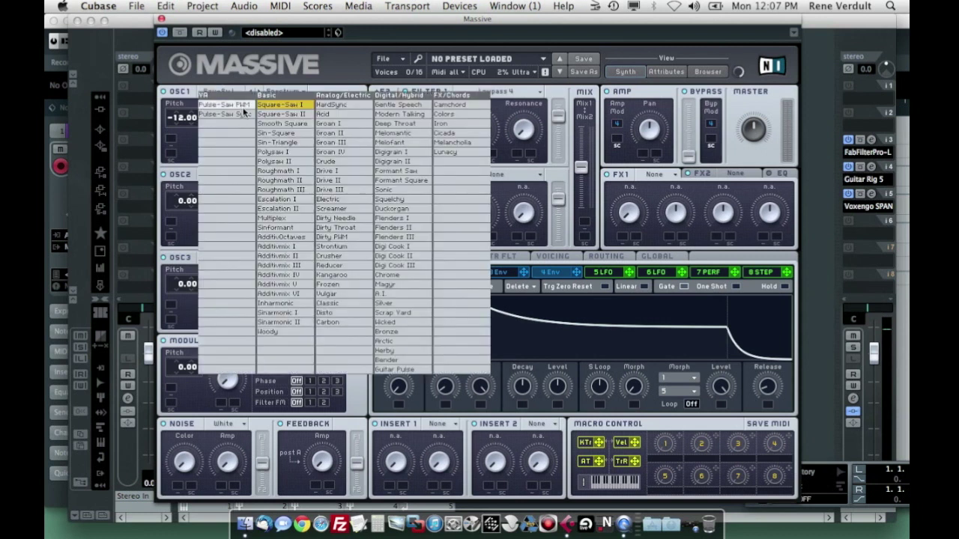
{"action": "left_click", "coordinate": [297, 114]}
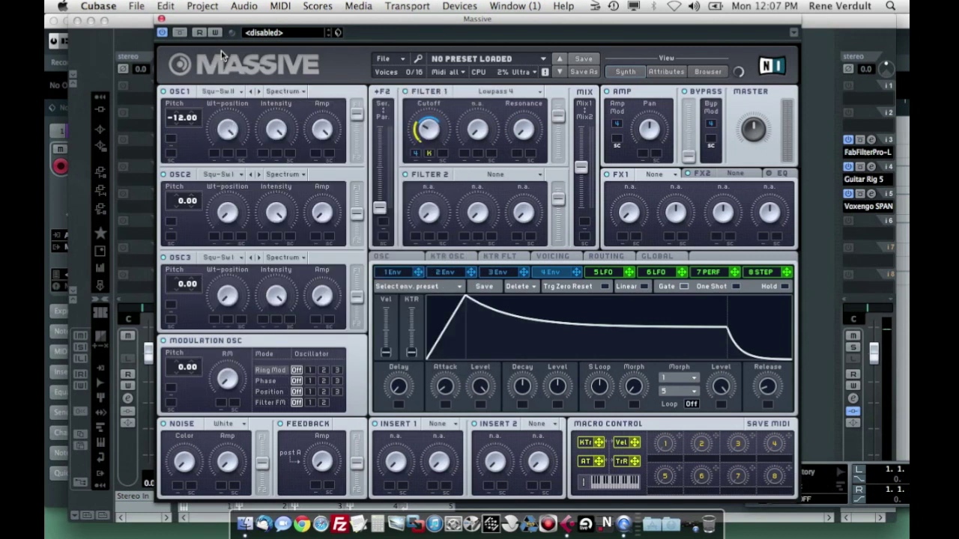
{"action": "left_click", "coordinate": [226, 176]}
{"action": "left_click", "coordinate": [284, 234]}
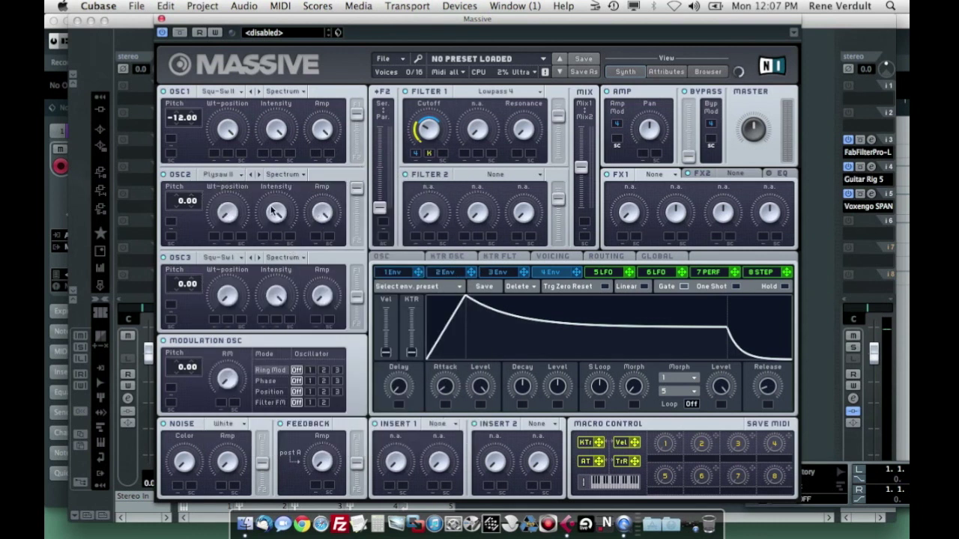
Set the voicing to Monophon with 2 unison voices and increase the oscillator glide time.
{"action": "left_click", "coordinate": [652, 257]}
{"action": "left_click", "coordinate": [608, 257]}
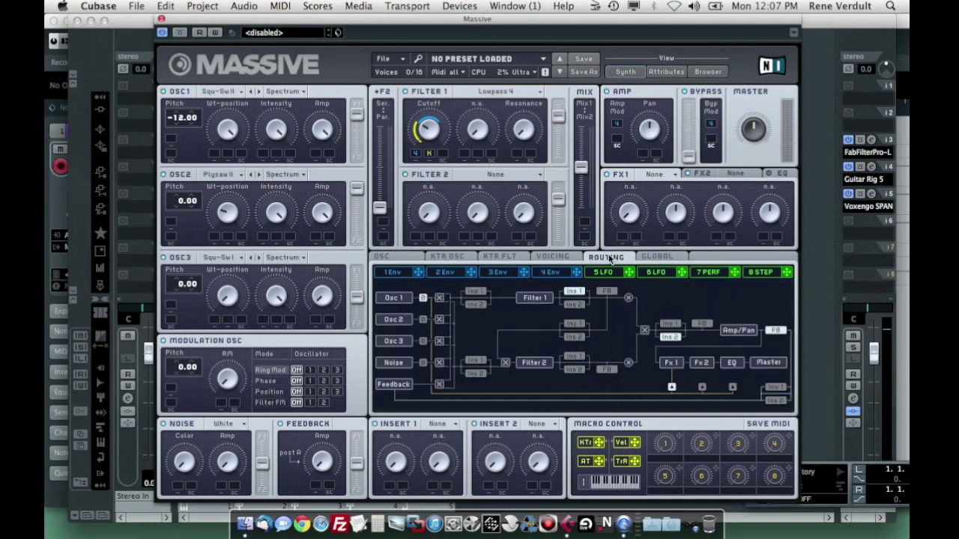
{"action": "left_click", "coordinate": [565, 256]}
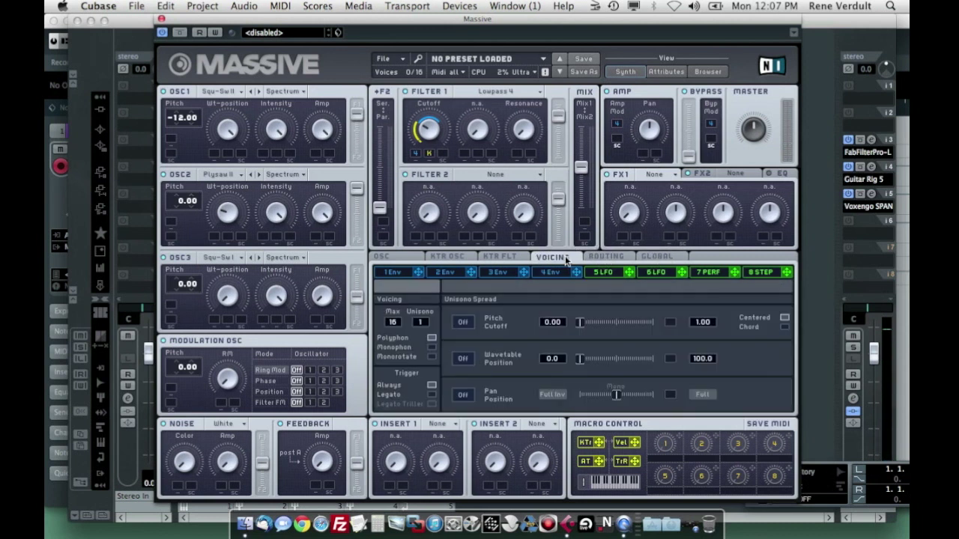
{"action": "left_click_drag", "start_coordinate": [423, 324], "coordinate": [423, 316]}
{"action": "left_click", "coordinate": [432, 346]}
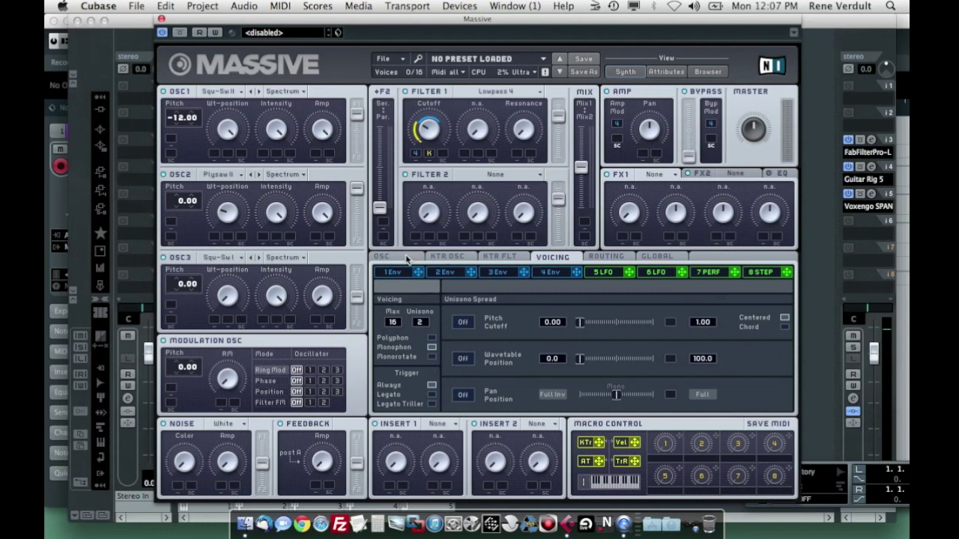
{"action": "left_click", "coordinate": [382, 257]}
{"action": "left_click_drag", "start_coordinate": [403, 388], "coordinate": [397, 343]}
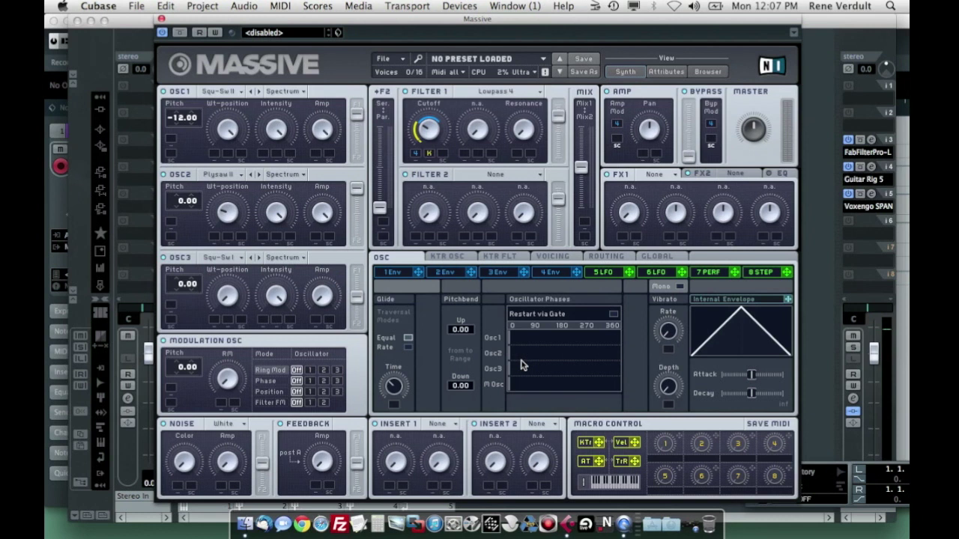
Load Chorus Ensemble in FX1 and check the EQ section's settings.
{"action": "left_click", "coordinate": [672, 177]}
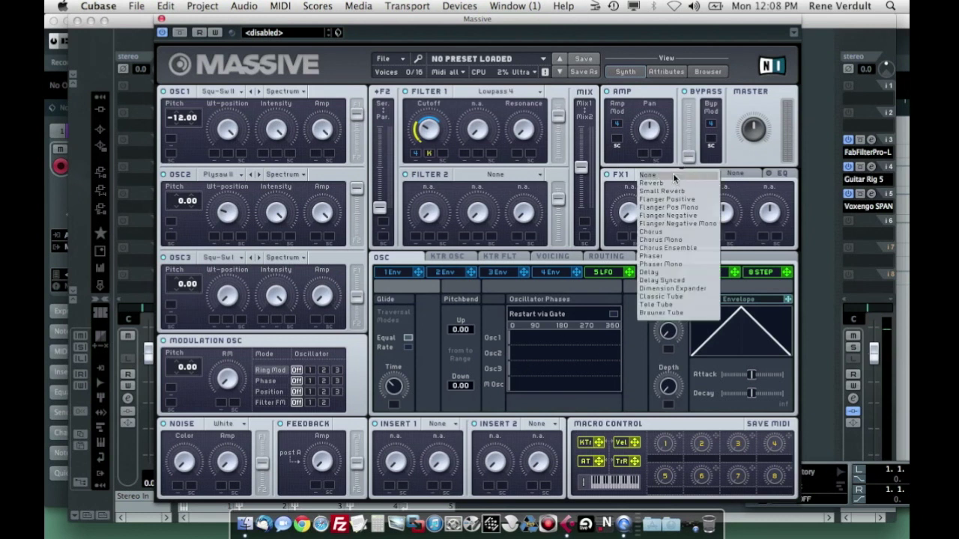
{"action": "left_click", "coordinate": [686, 248]}
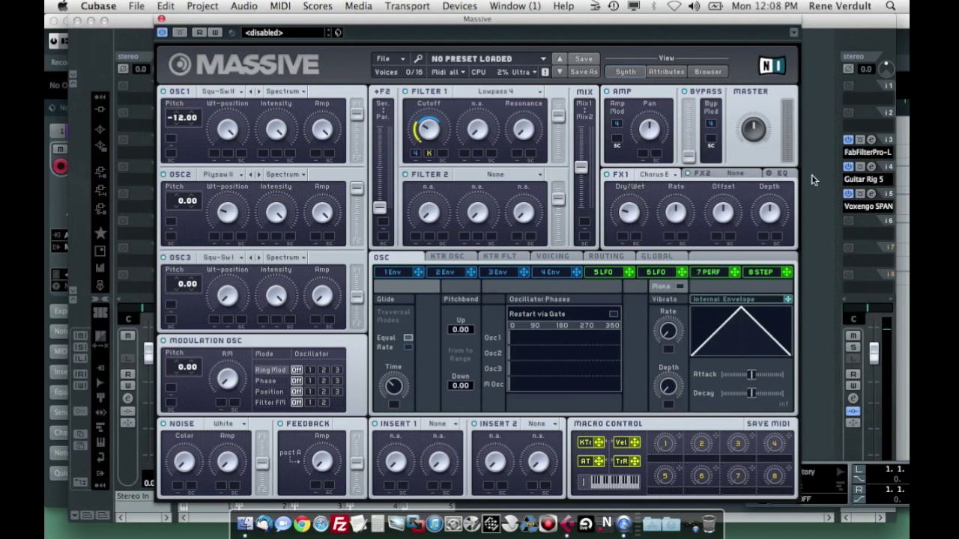
{"action": "left_click", "coordinate": [782, 173]}
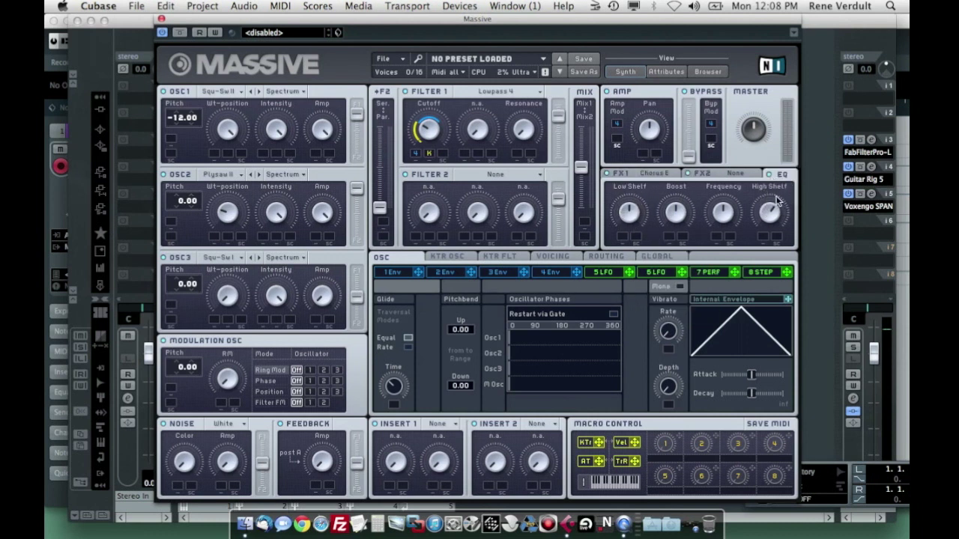
{"action": "left_click", "coordinate": [653, 175]}
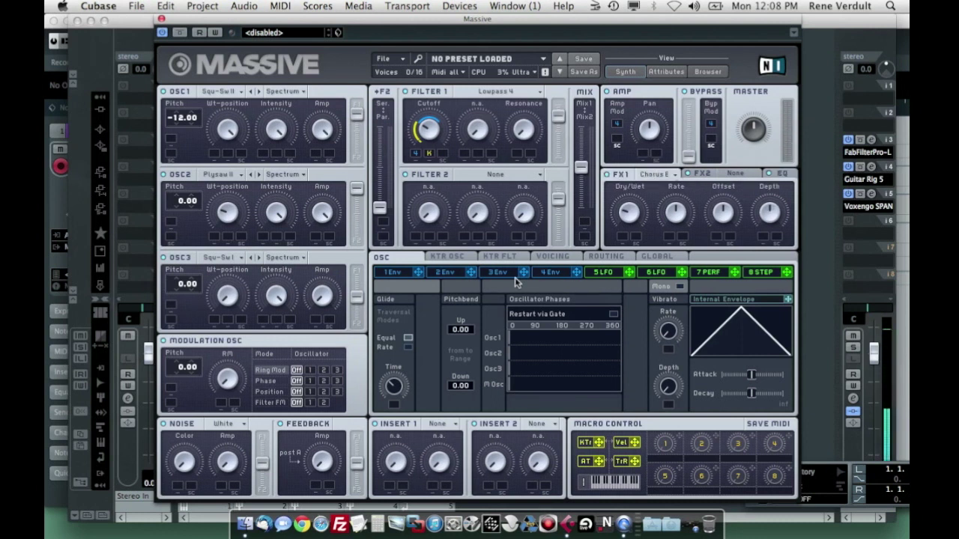
Shape envelope 4 with a shorter attack and decay and a lower decay level, and fine-tune the Filter 1 cutoff.
{"action": "left_click", "coordinate": [552, 274]}
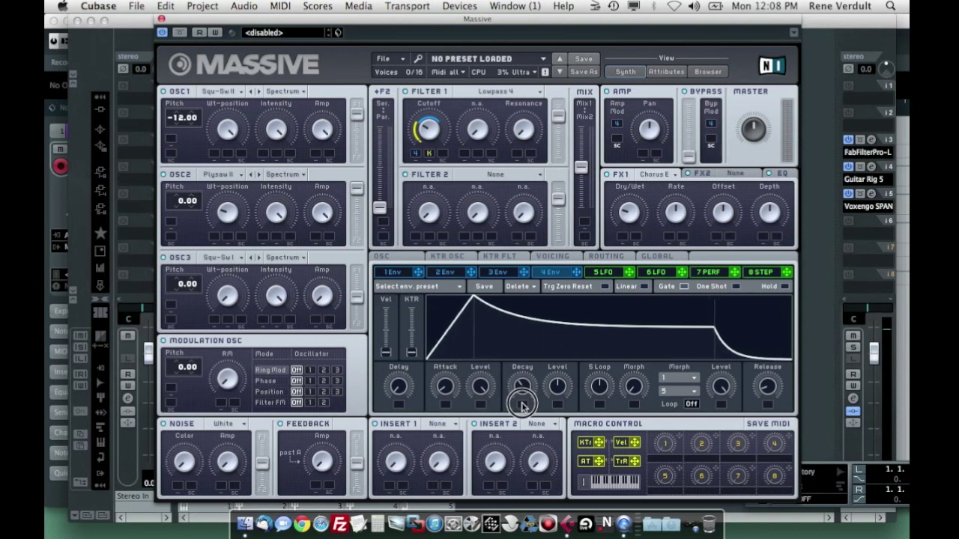
{"action": "left_click_drag", "start_coordinate": [553, 395], "coordinate": [554, 413]}
{"action": "left_click_drag", "start_coordinate": [457, 387], "coordinate": [459, 408]}
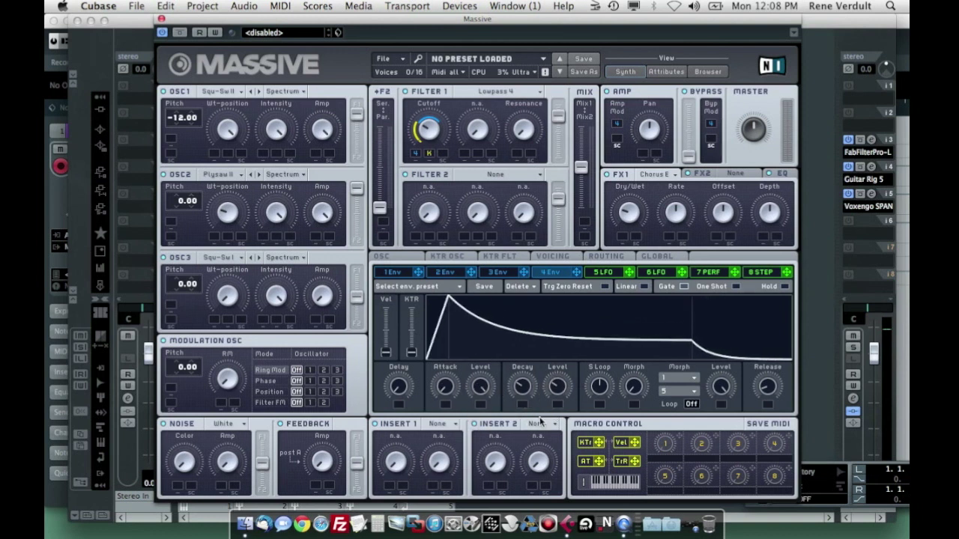
{"action": "mouse_move", "coordinate": [525, 393]}
{"action": "left_mouse_down"}
{"action": "mouse_move", "coordinate": [527, 379]}
{"action": "mouse_move", "coordinate": [562, 384]}
{"action": "mouse_move", "coordinate": [523, 394]}
{"action": "left_mouse_up"}
{"action": "left_click_drag", "start_coordinate": [433, 140], "coordinate": [432, 139]}
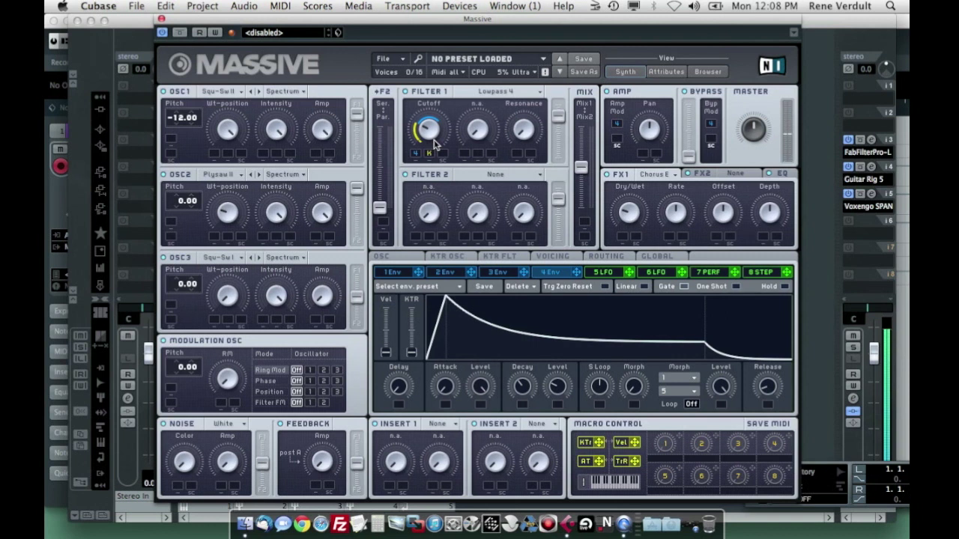
Try a lower pitch on OSC2 and reset it to 0.00.
{"action": "left_click_drag", "start_coordinate": [180, 204], "coordinate": [183, 238]}
{"action": "left_click", "coordinate": [180, 203], "text": "super"}
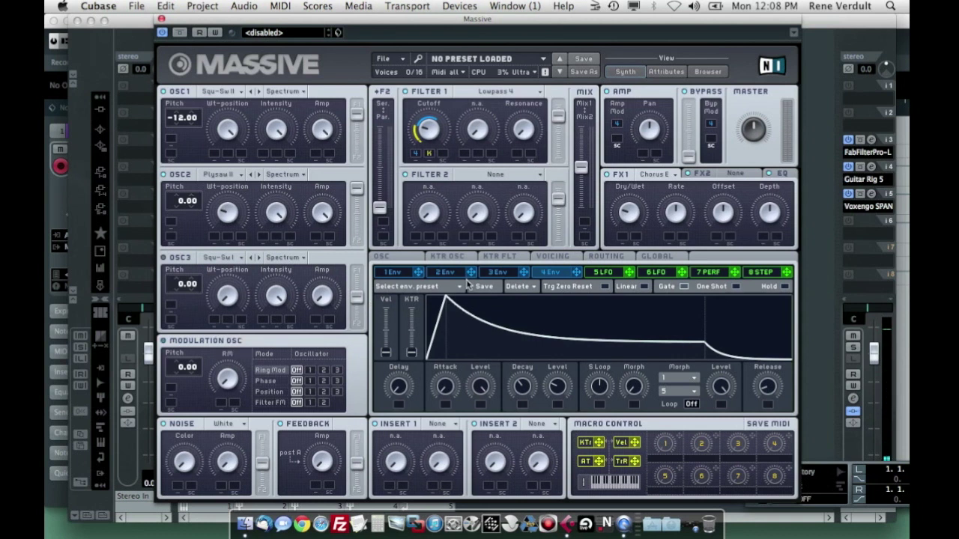
Adjust envelope 4's modulation amount on the Filter 1 cutoff and set the filter mix fully to Mix1.
{"action": "left_click_drag", "start_coordinate": [415, 153], "coordinate": [421, 169]}
{"action": "left_click_drag", "start_coordinate": [582, 167], "coordinate": [578, 86]}
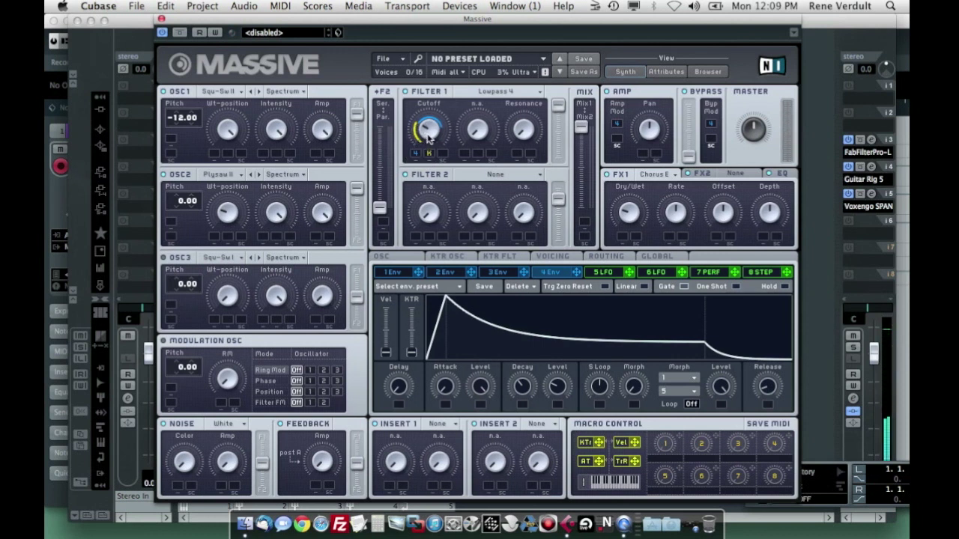
Lengthen envelope 4's decay and release, readjust its decay level and the Filter 1 cutoff, and close Massive.
{"action": "left_click_drag", "start_coordinate": [523, 386], "coordinate": [523, 375]}
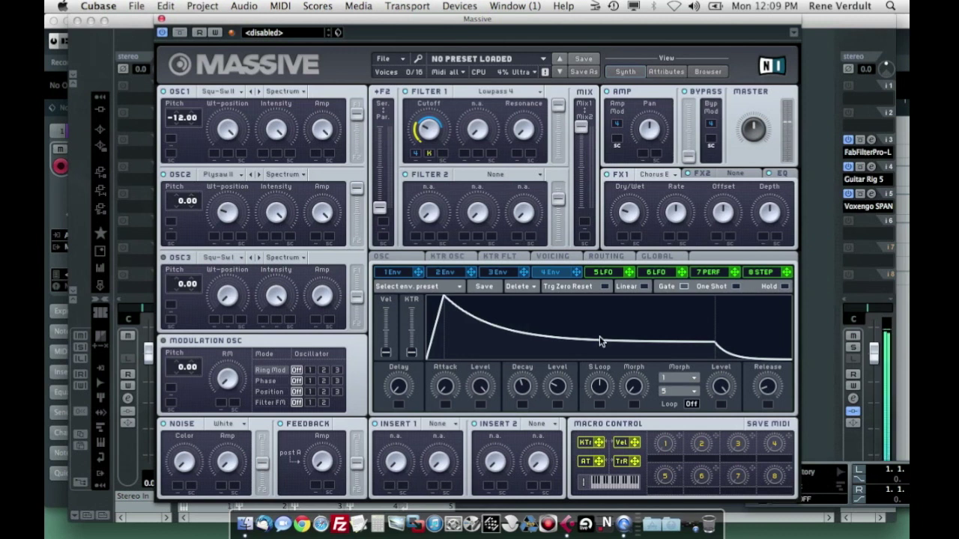
{"action": "left_click_drag", "start_coordinate": [556, 386], "coordinate": [558, 365]}
{"action": "left_click_drag", "start_coordinate": [770, 387], "coordinate": [772, 357]}
{"action": "left_click_drag", "start_coordinate": [557, 389], "coordinate": [558, 401]}
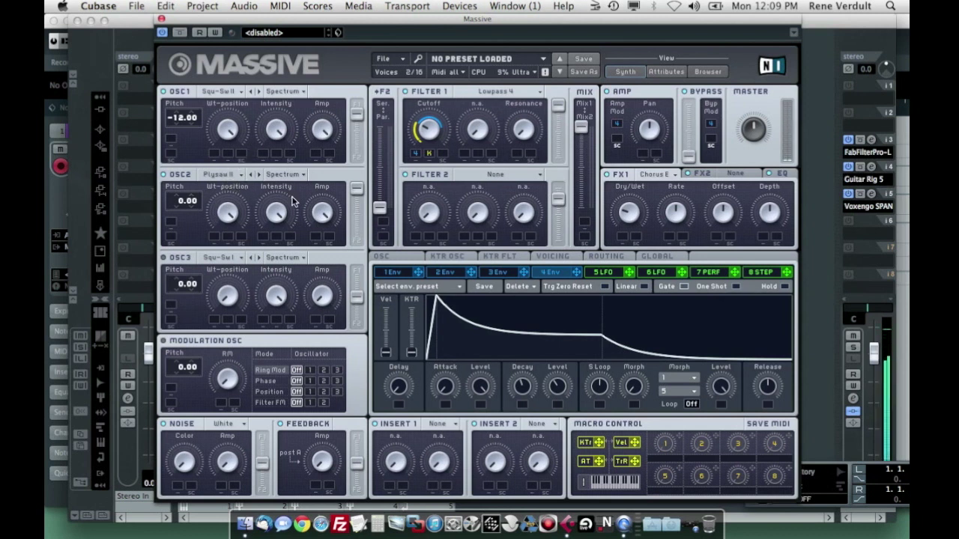
{"action": "left_click_drag", "start_coordinate": [435, 133], "coordinate": [433, 142]}
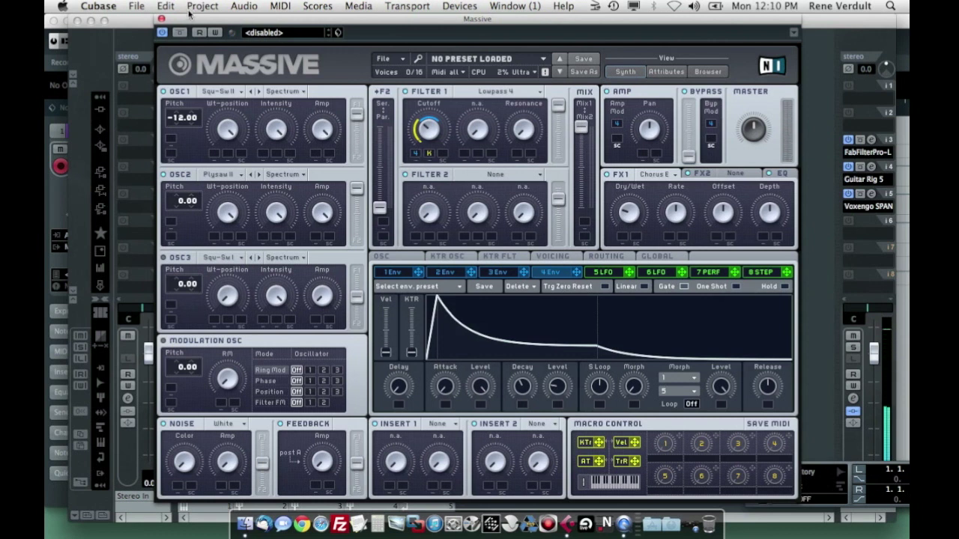
{"action": "left_click", "coordinate": [162, 18]}
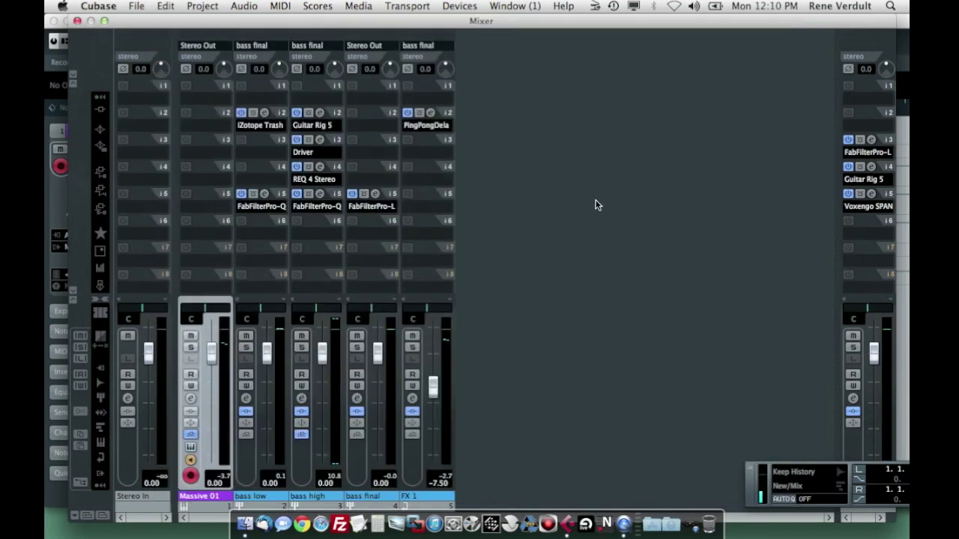